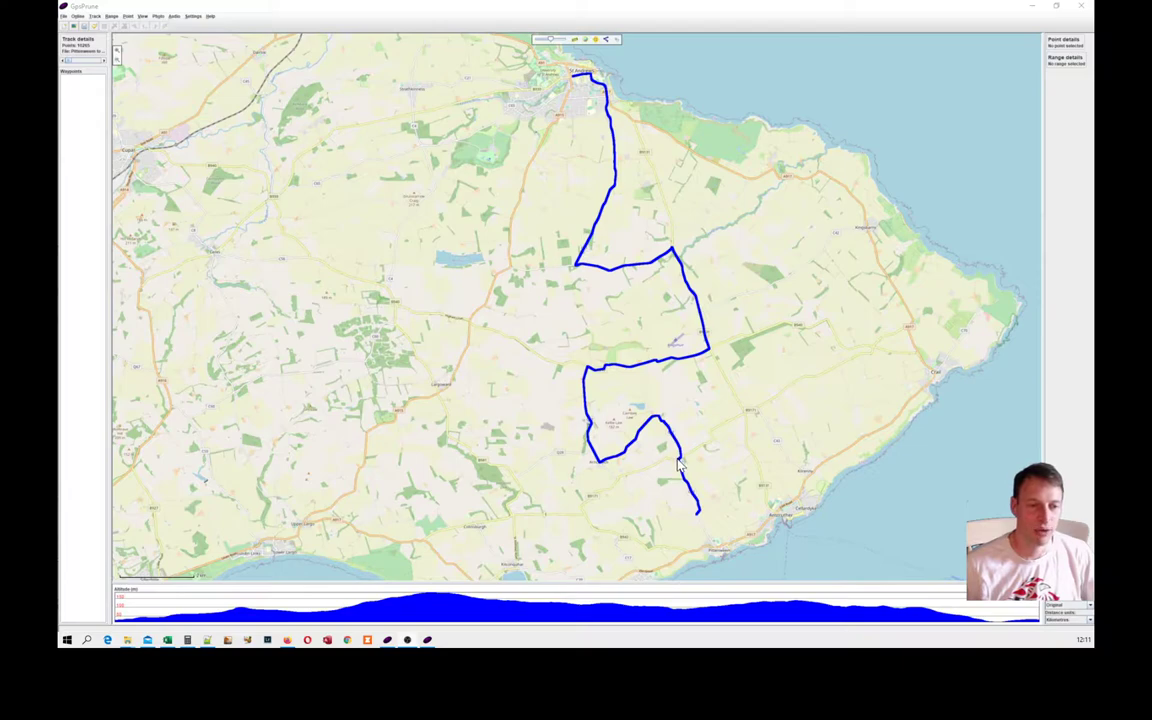
Zoom the map into the southern loop's road crossing by the pond and select that track point
scroll(668, 450, "up", 1)
scroll(680, 465, "down", 2)
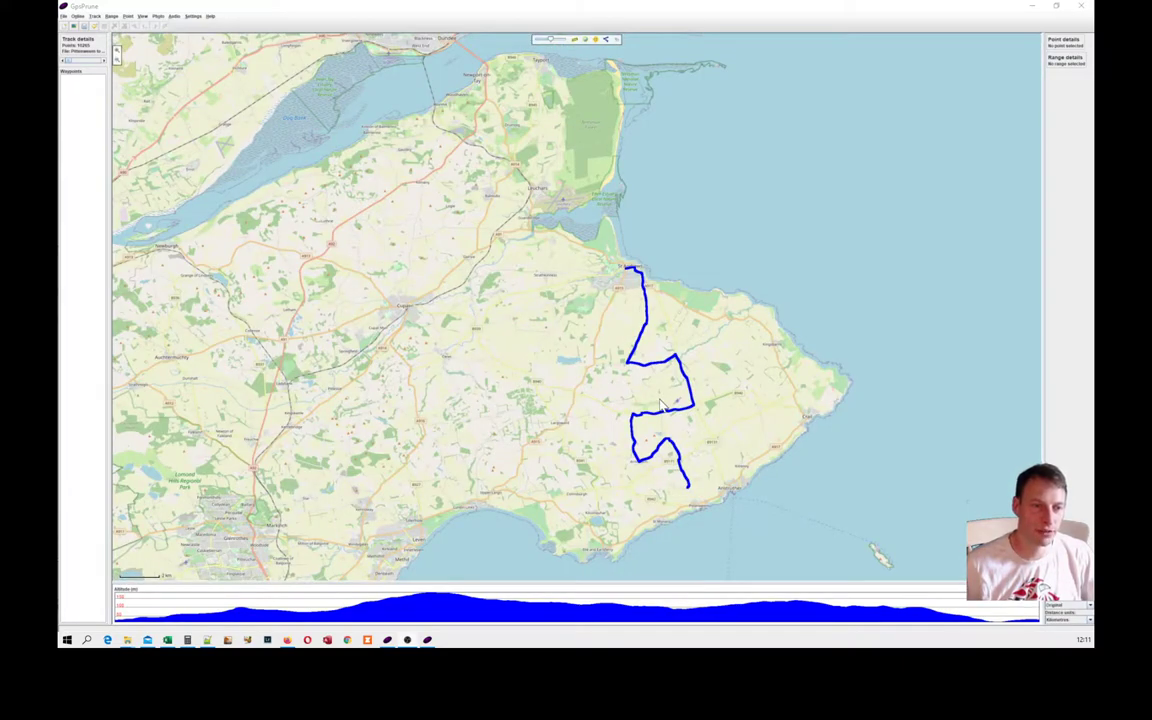
scroll(660, 403, "up", 1)
left_click_drag(687, 463, 645, 317)
scroll(673, 415, "up", 1)
scroll(681, 398, "up", 1)
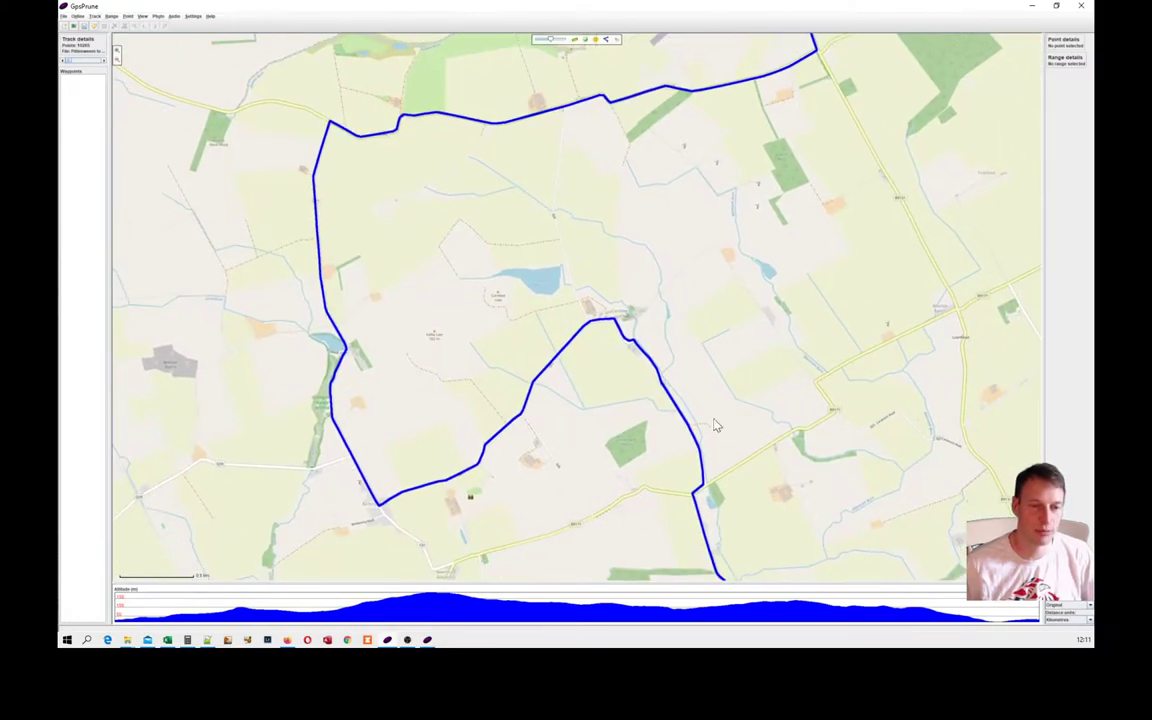
left_click_drag(733, 444, 735, 375)
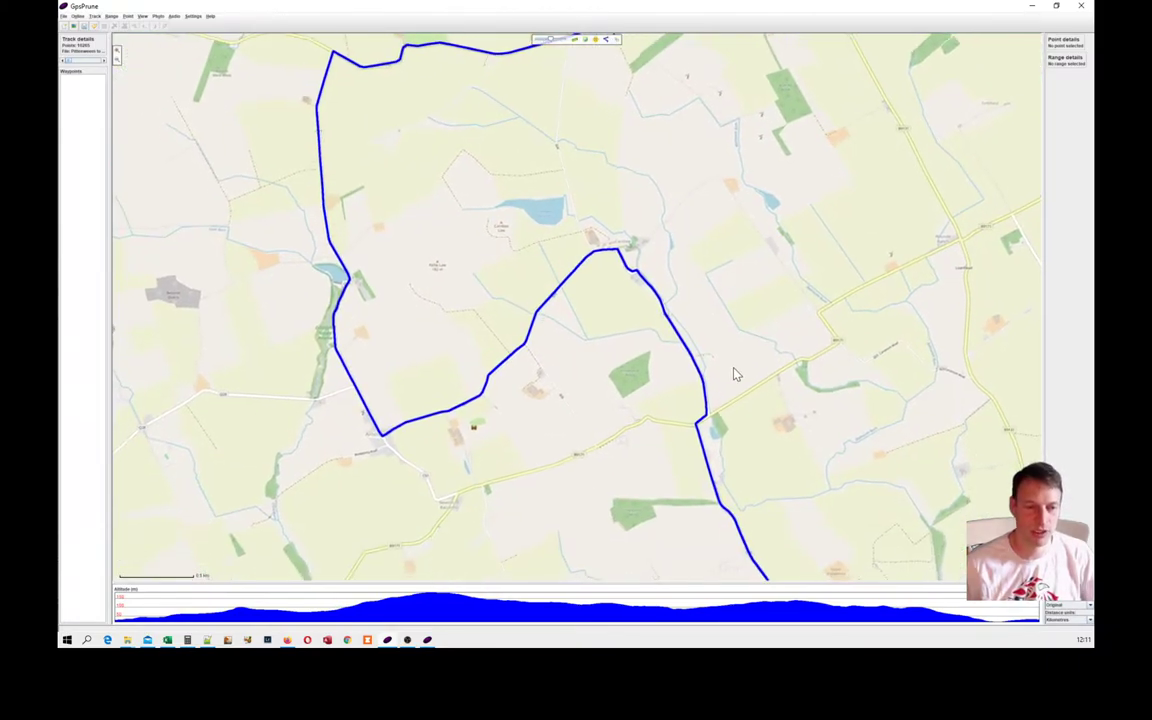
left_click_drag(719, 425, 716, 378)
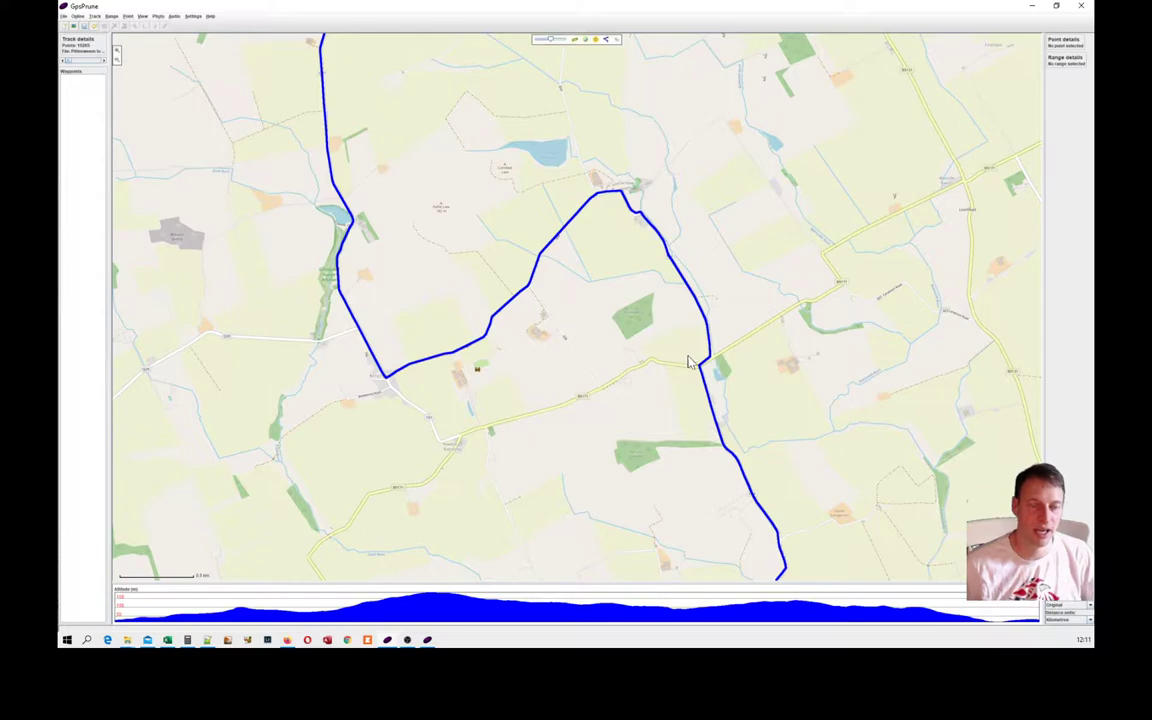
scroll(700, 379, "up", 1)
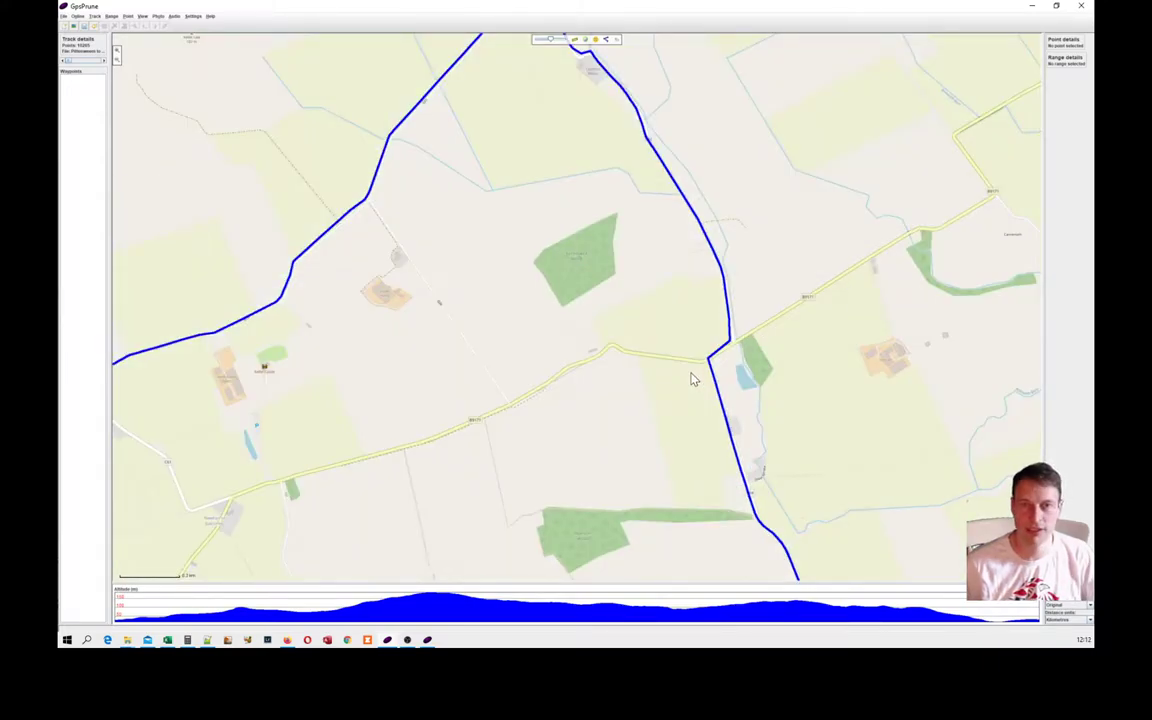
scroll(720, 376, "down", 2)
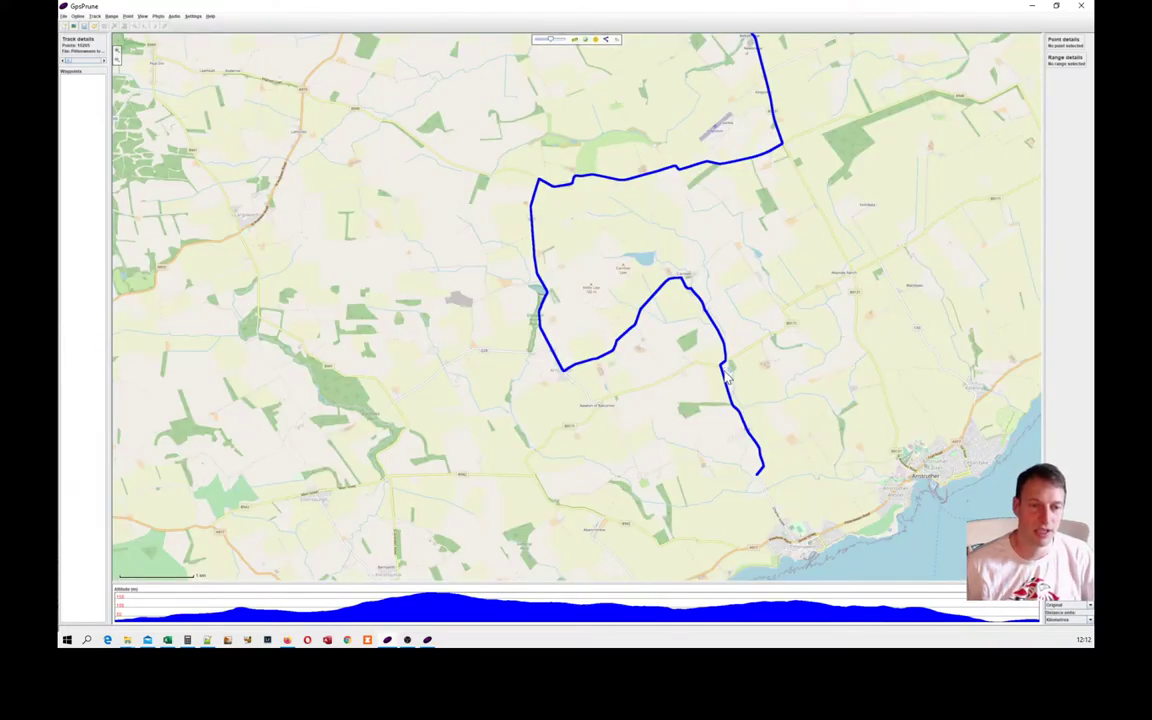
scroll(722, 376, "up", 4)
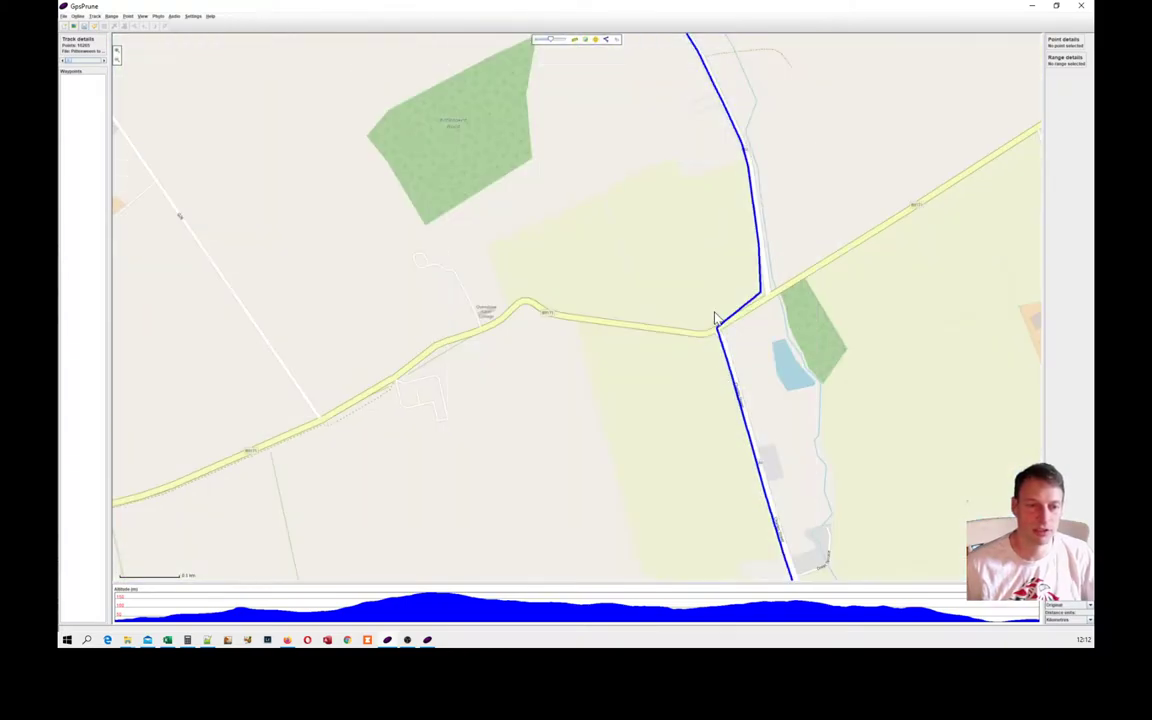
scroll(716, 333, "up", 1)
scroll(722, 340, "down", 1)
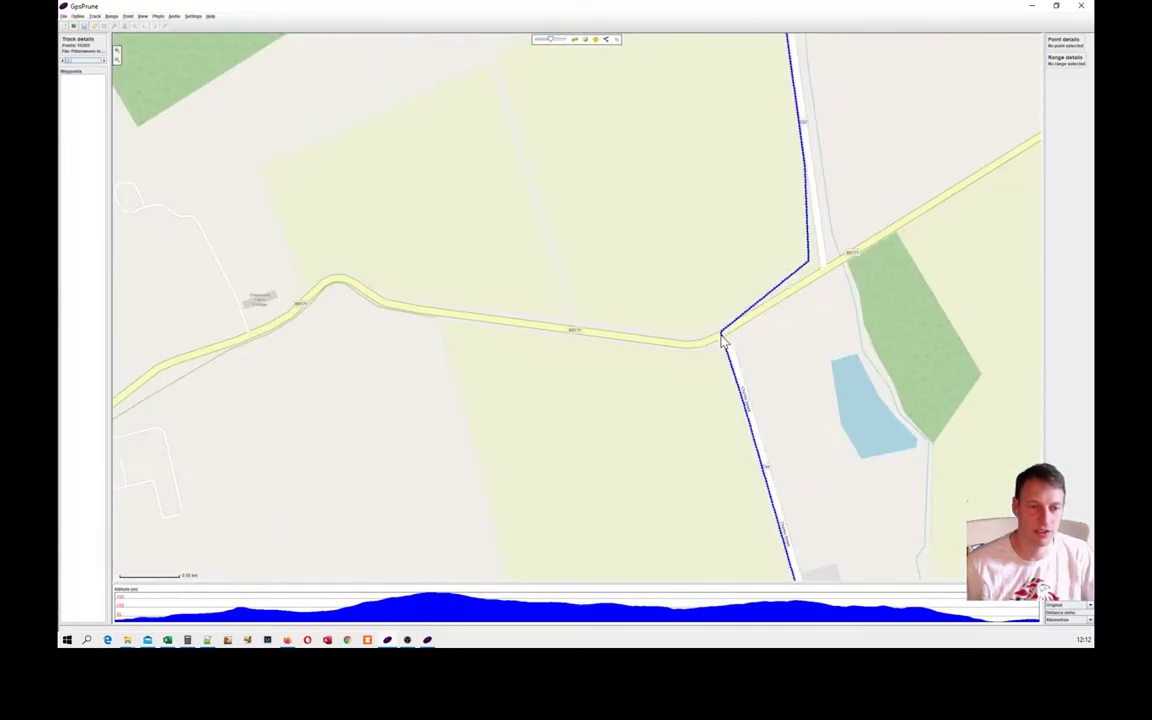
left_click(722, 338)
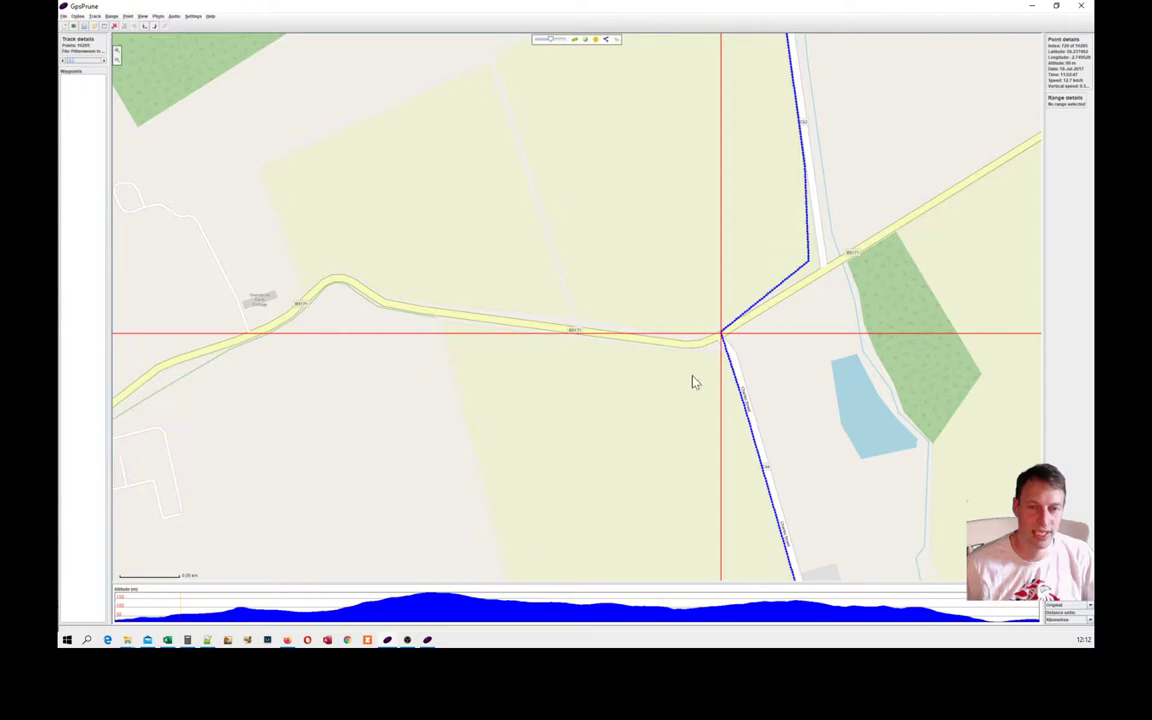
View the point's details in Edit point without changes, then bring up the OS benchmark map
left_click(104, 26)
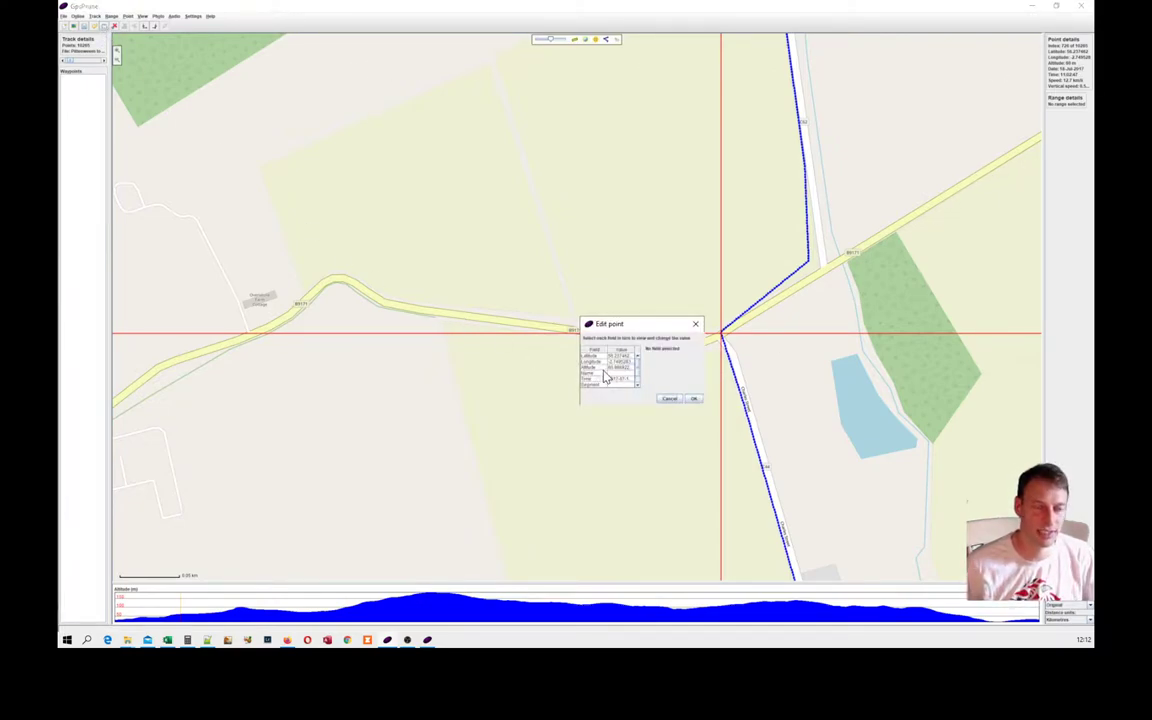
left_click(695, 324)
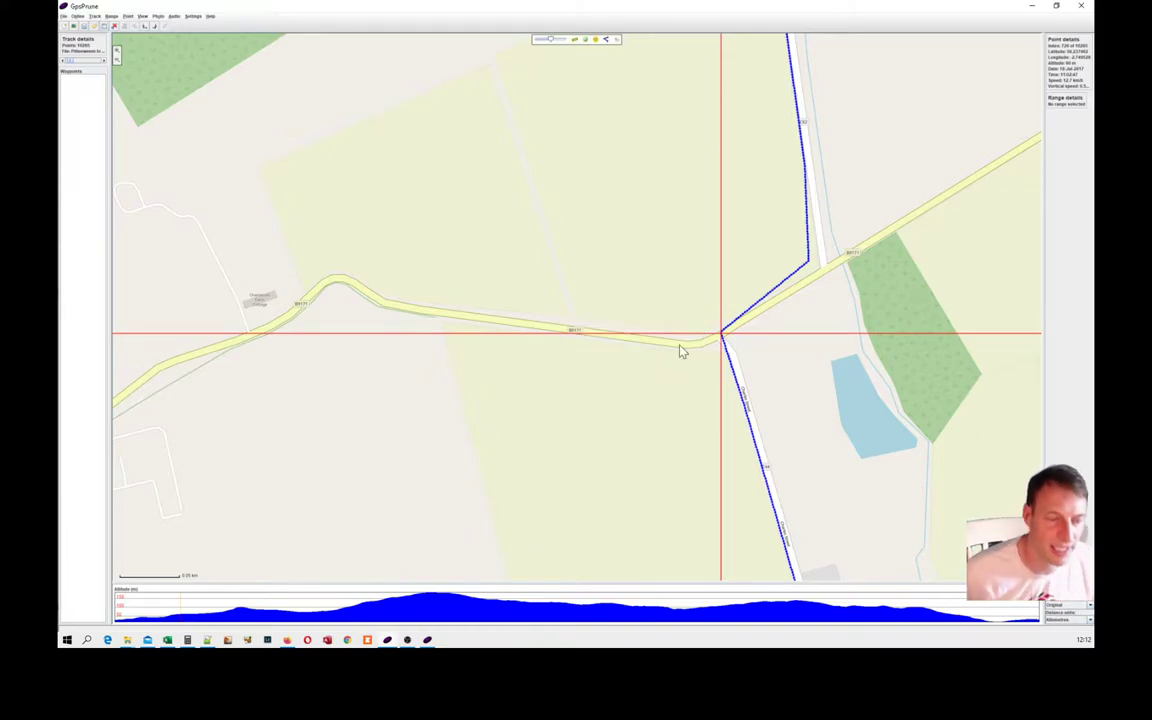
left_click(287, 640)
scroll(608, 392, "down", 5)
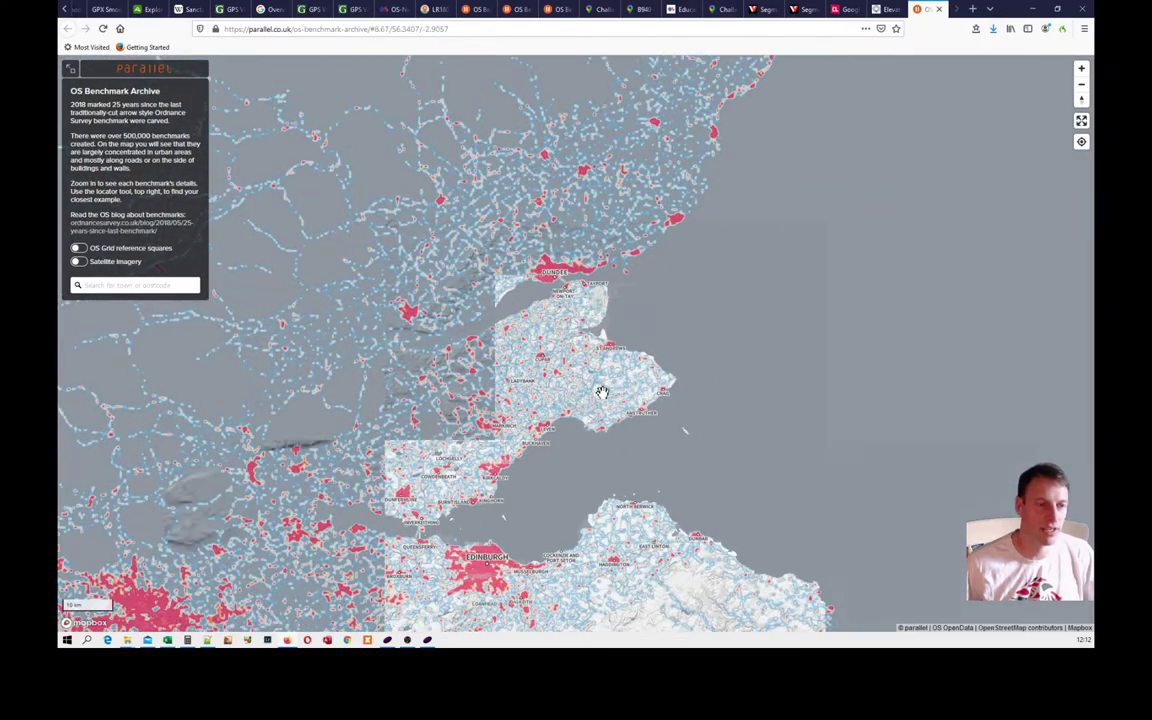
Zoom the benchmark map out to Scotland and back in to the Amcroach crossroads labels
scroll(597, 393, "down", 3)
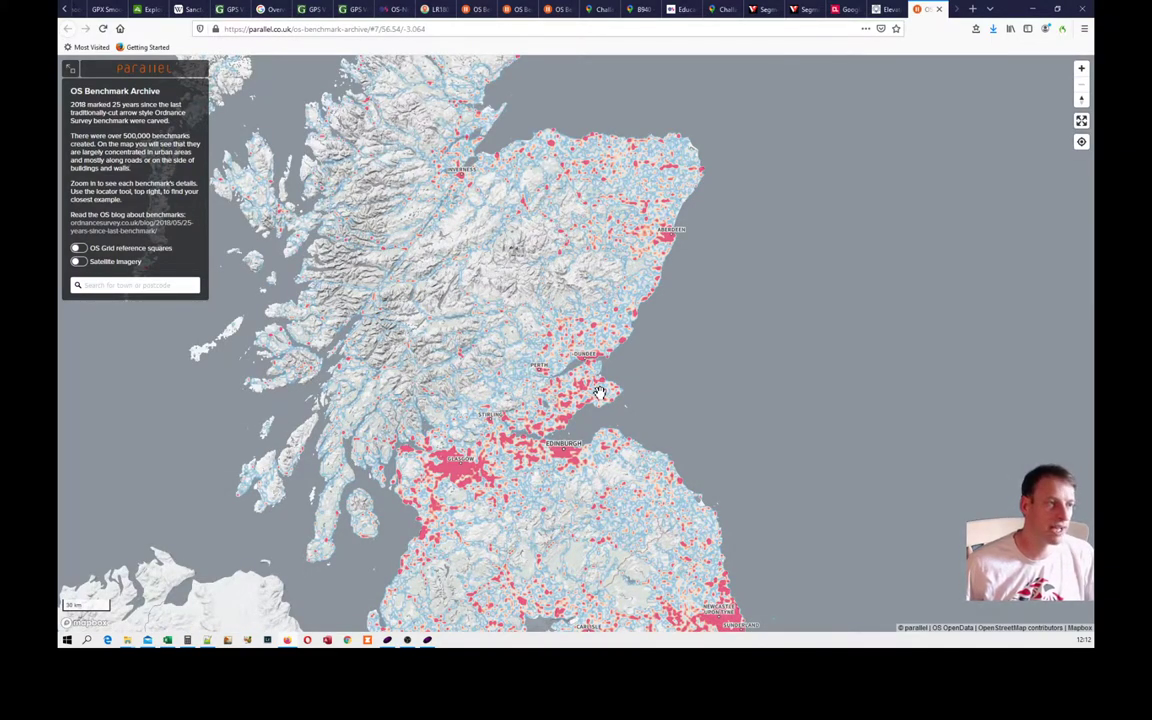
scroll(597, 393, "up", 2)
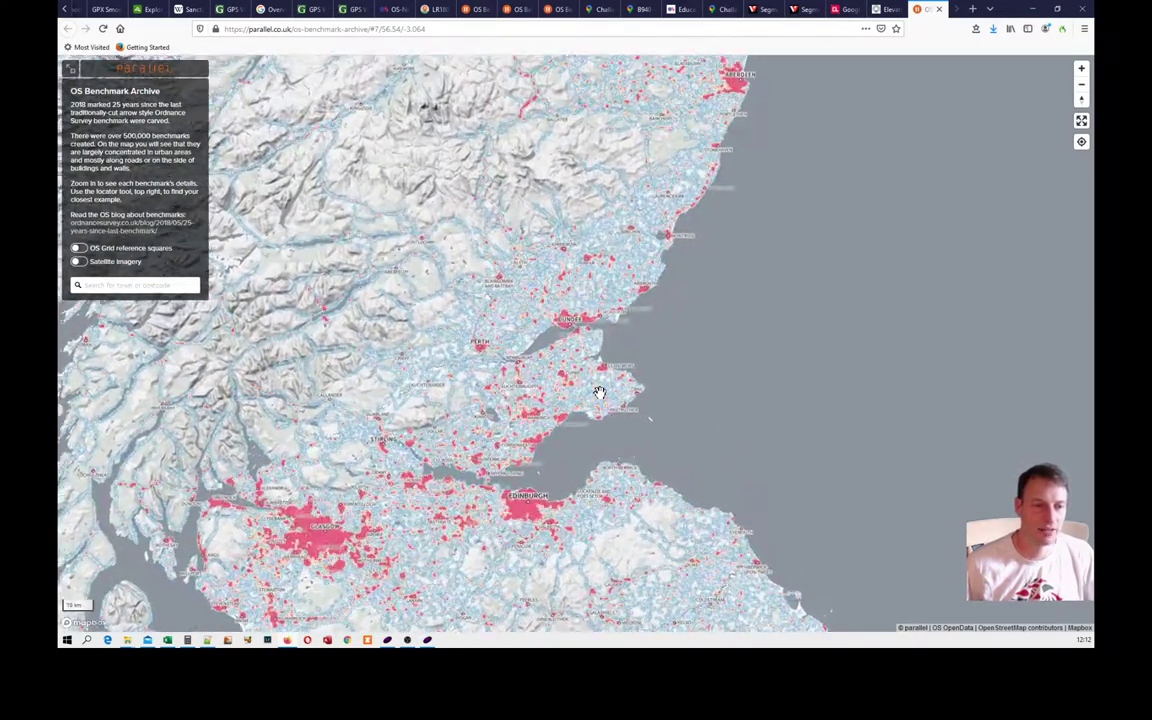
scroll(599, 393, "up", 2)
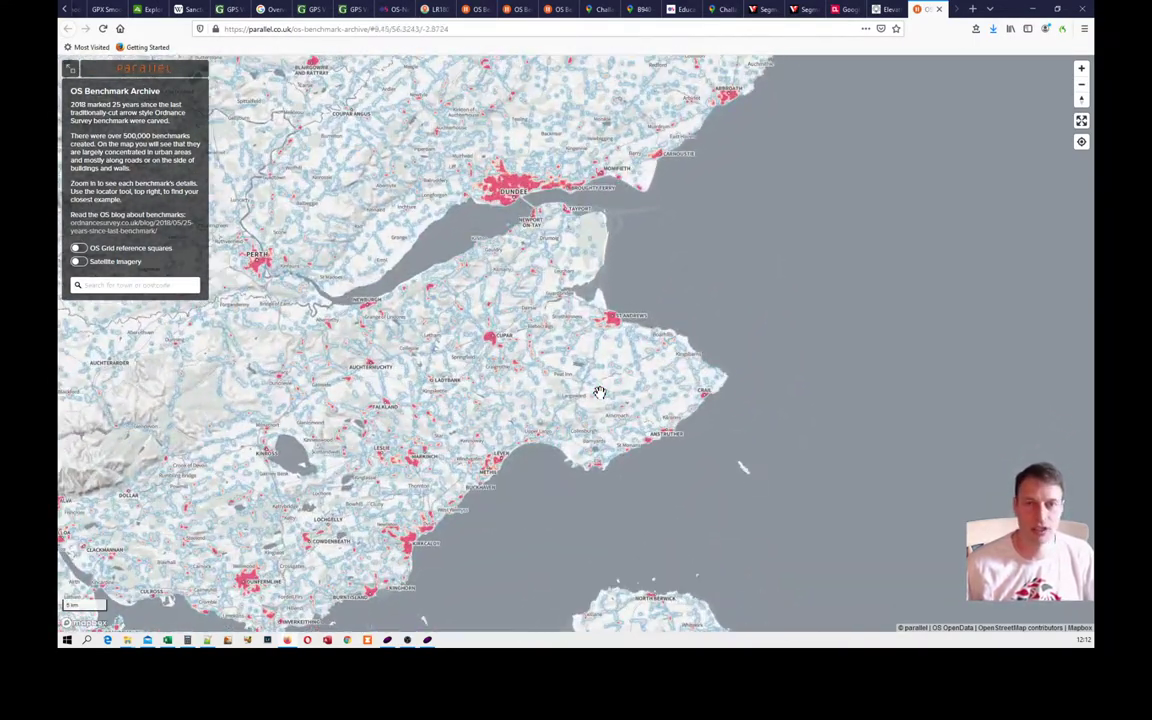
scroll(599, 393, "up", 3)
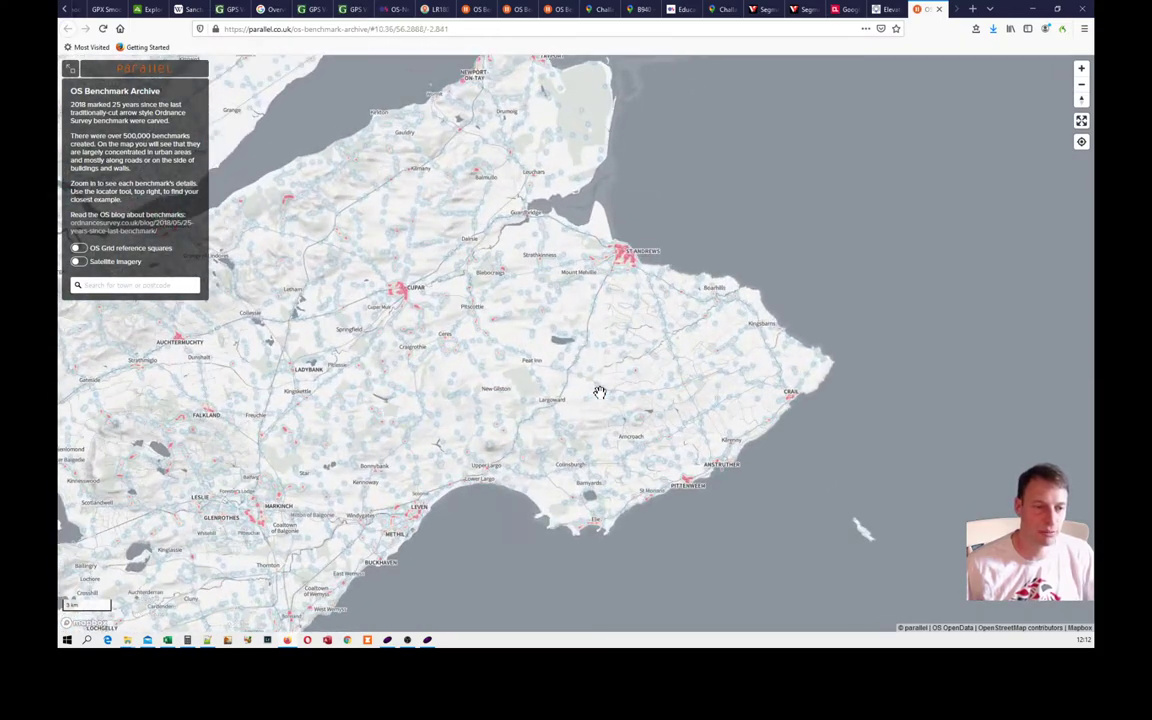
scroll(660, 434, "up", 2)
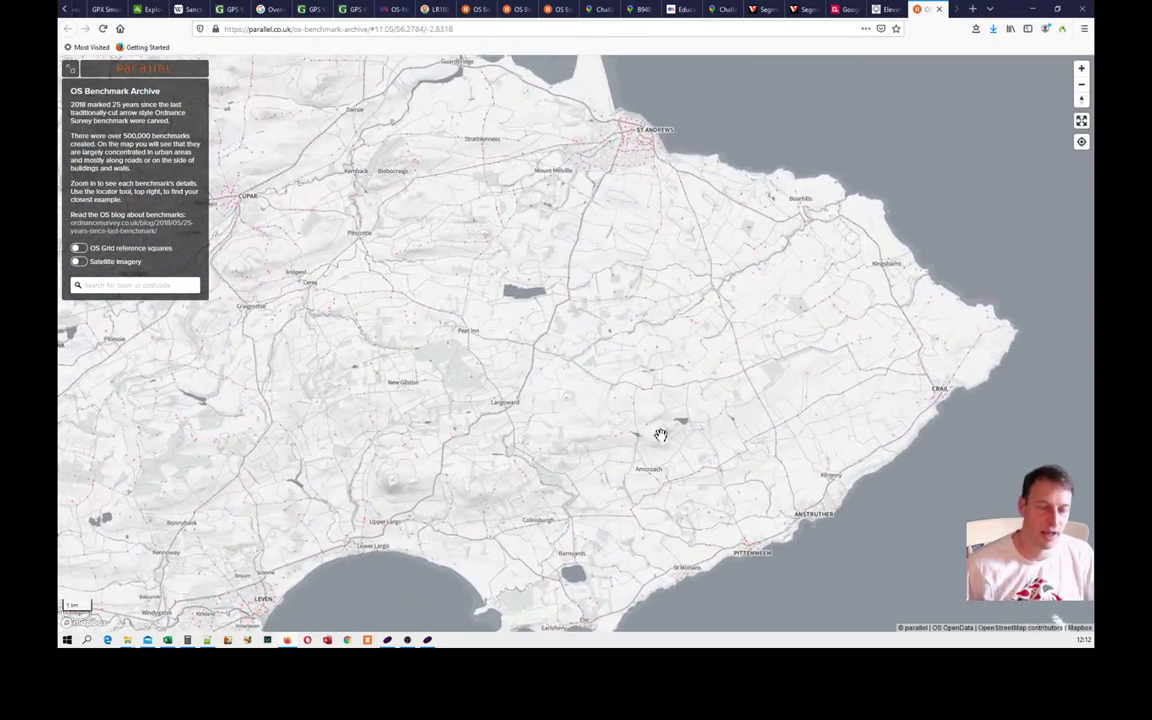
scroll(655, 432, "up", 2)
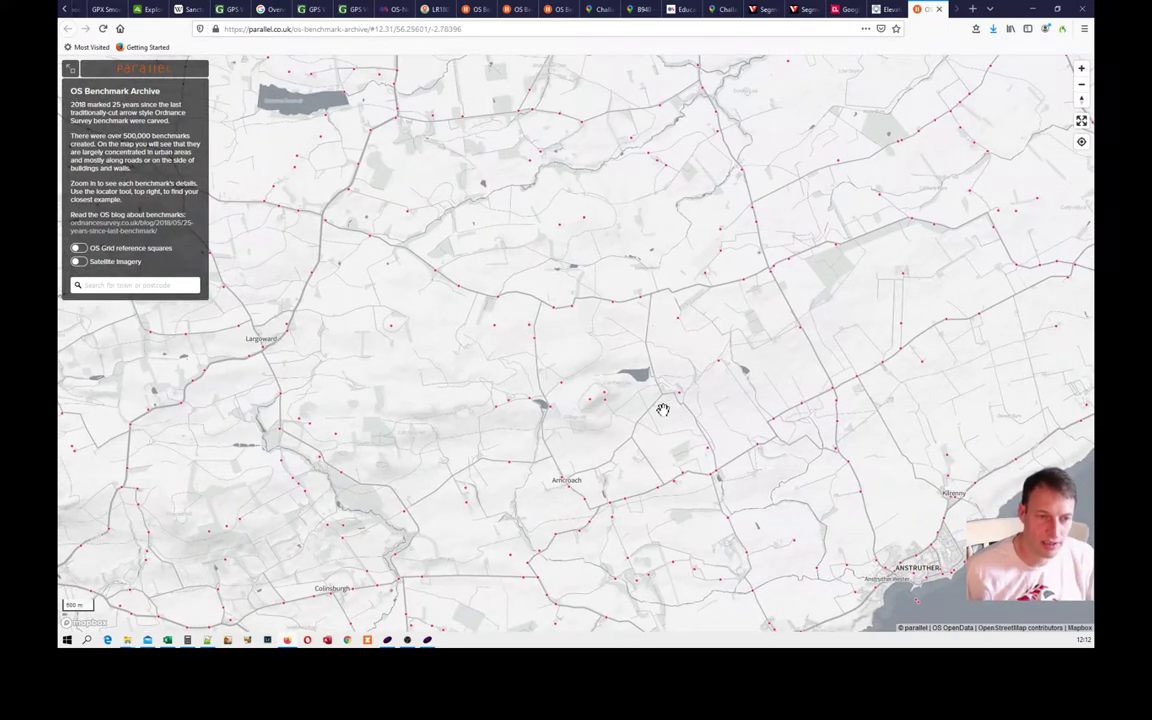
scroll(685, 449, "up", 1)
scroll(664, 393, "up", 5)
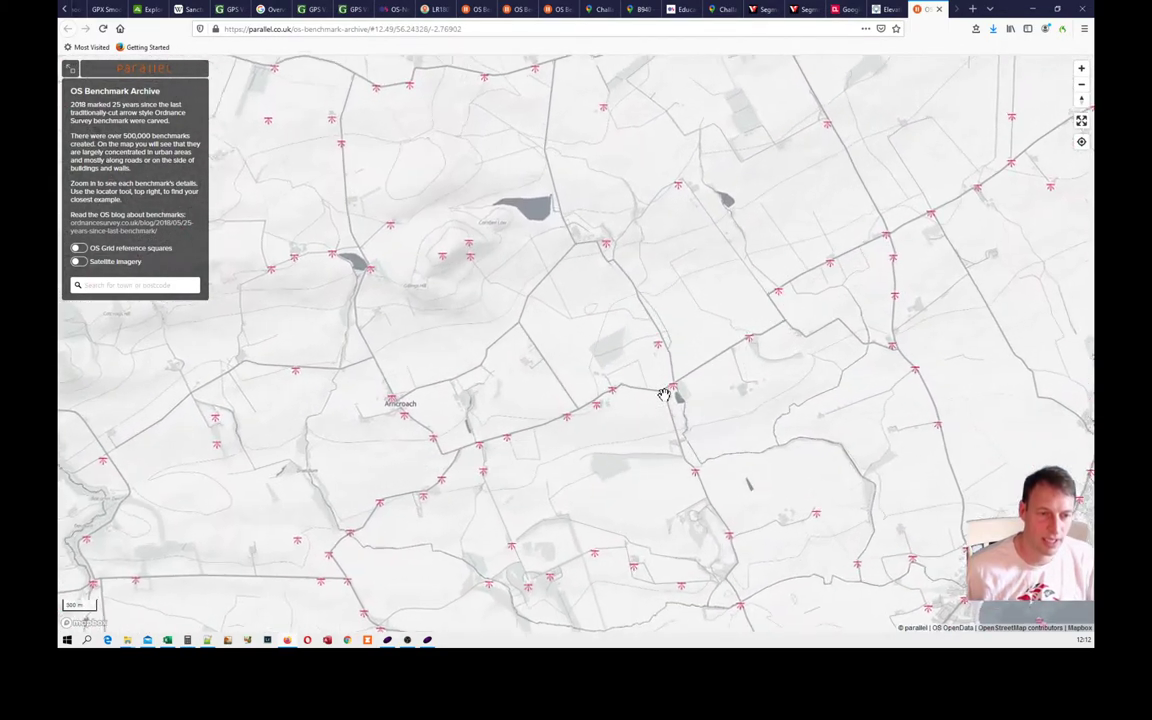
scroll(660, 380, "up", 6)
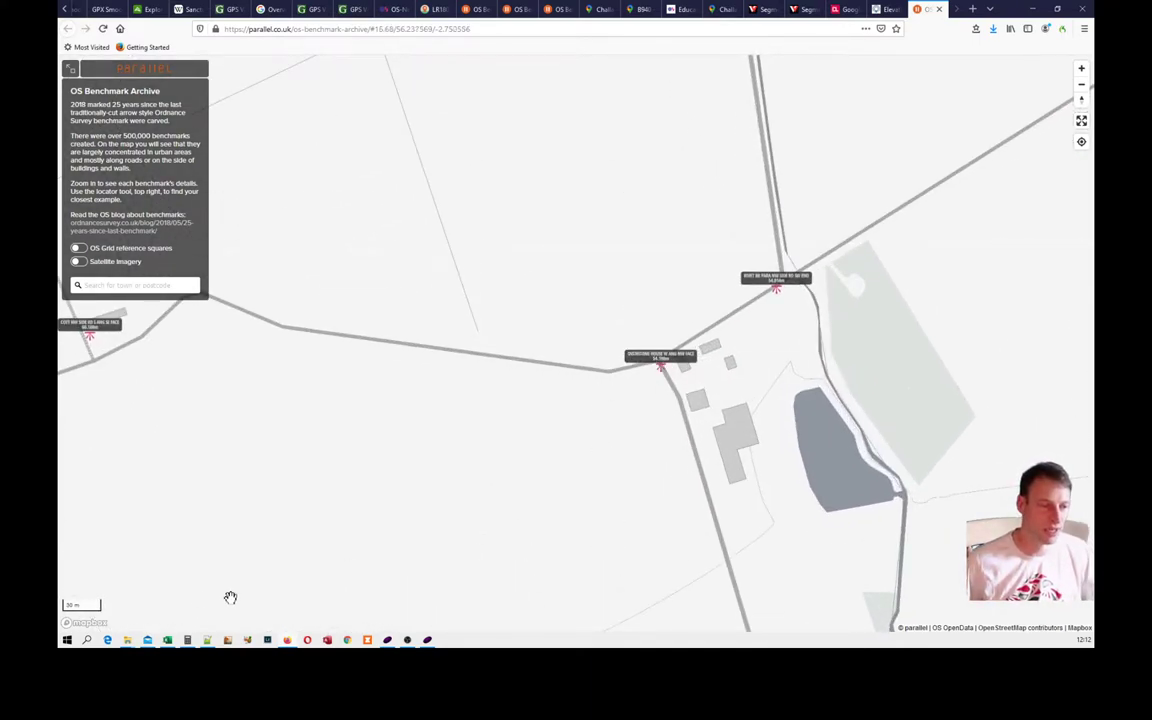
left_click(169, 642)
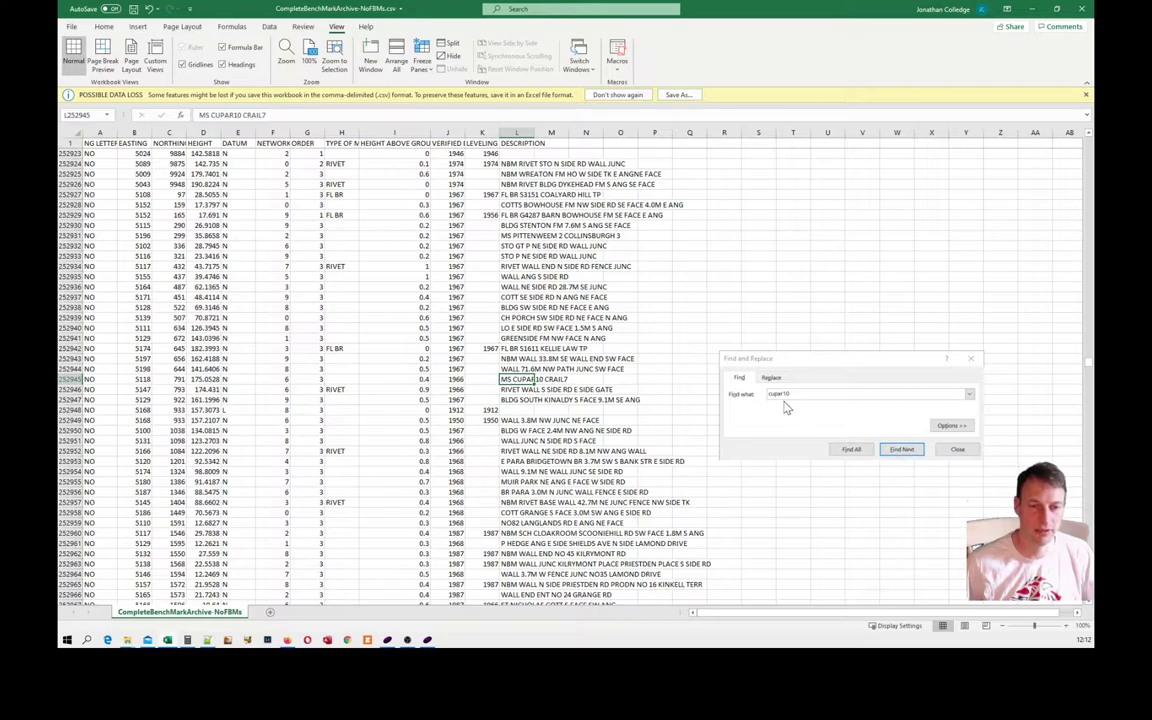
Recheck the map label, then search the sheet for OVENSTONE HOUSE W ANG NW FACE
left_click(725, 361)
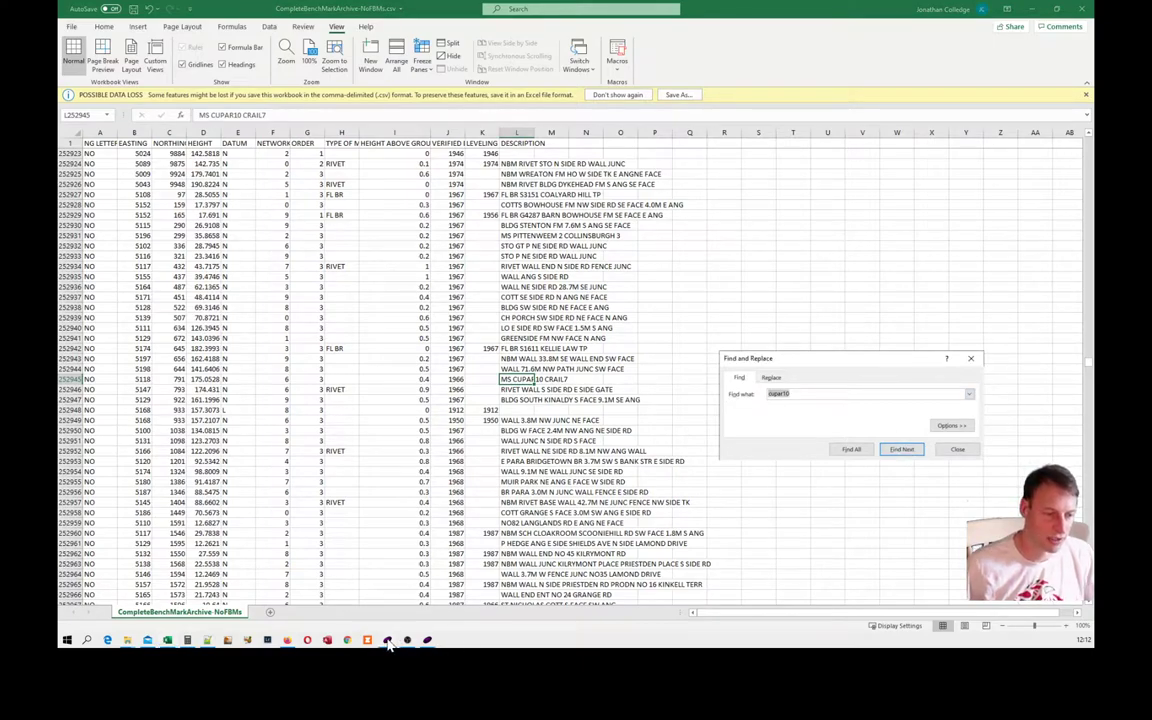
left_click(288, 641)
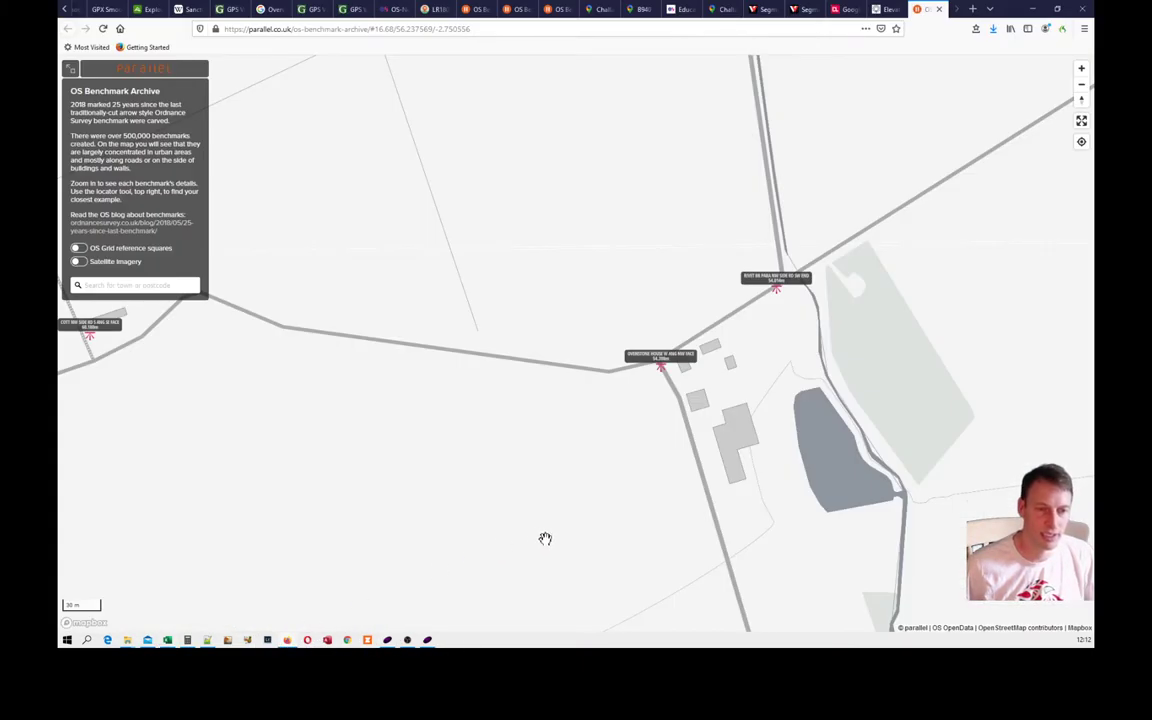
left_click(167, 640)
left_click(800, 416)
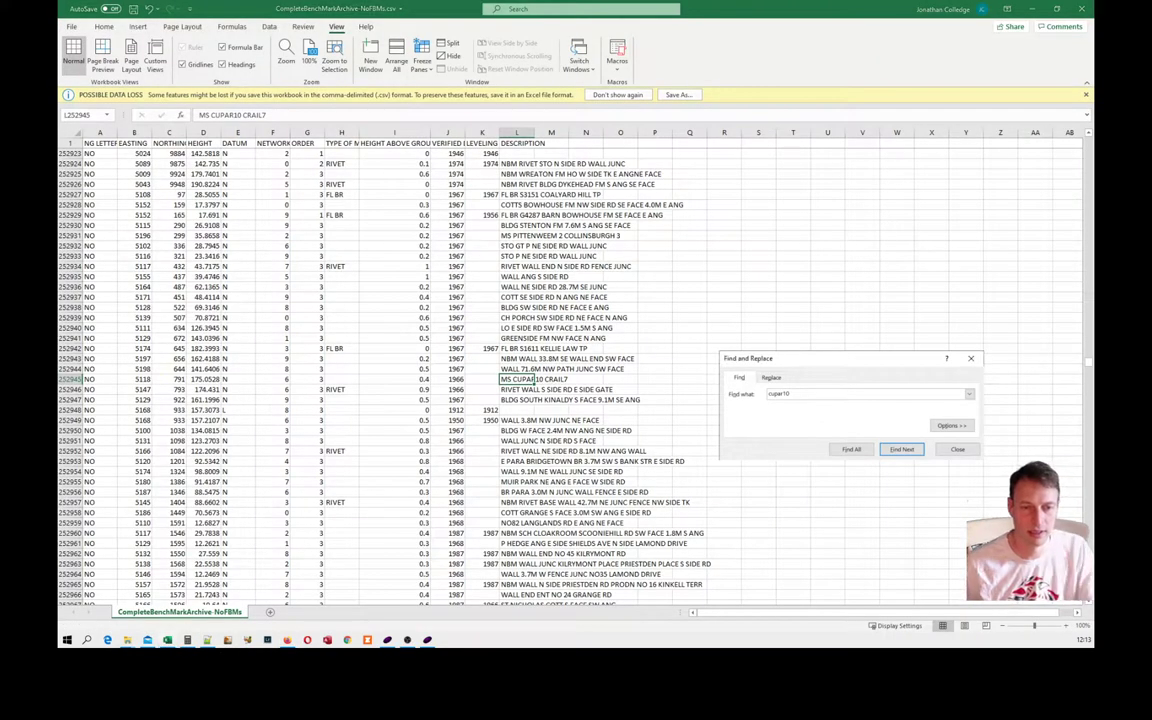
type("ne house w a")
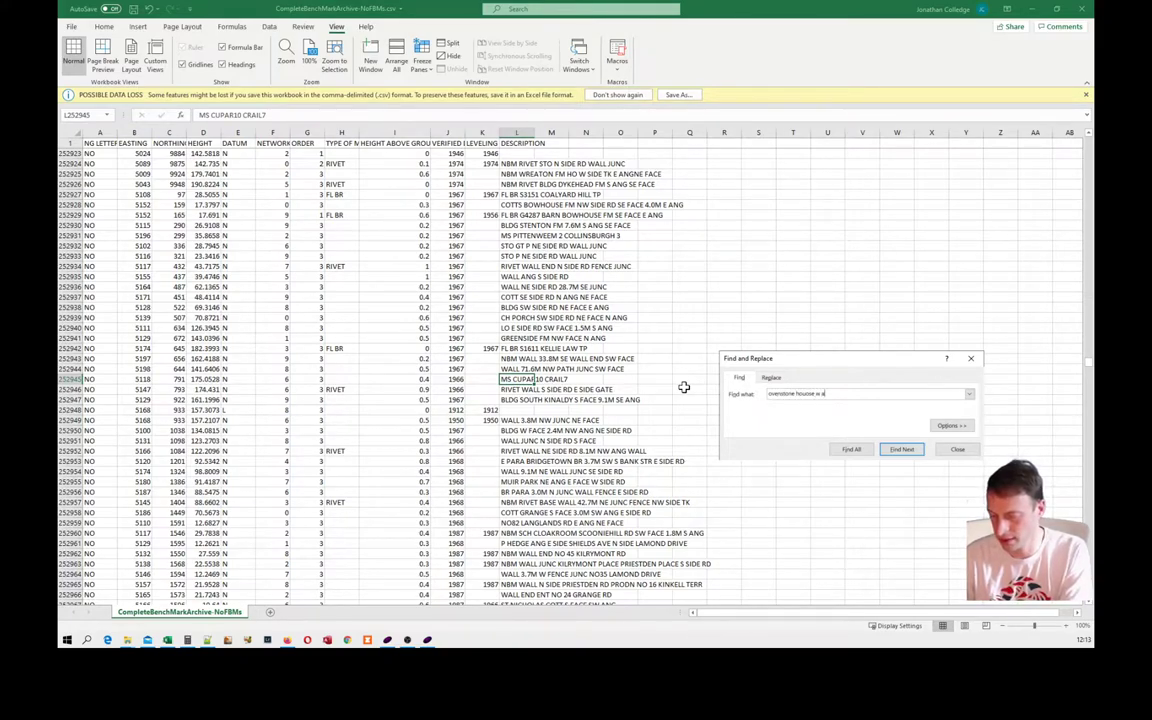
key("Return")
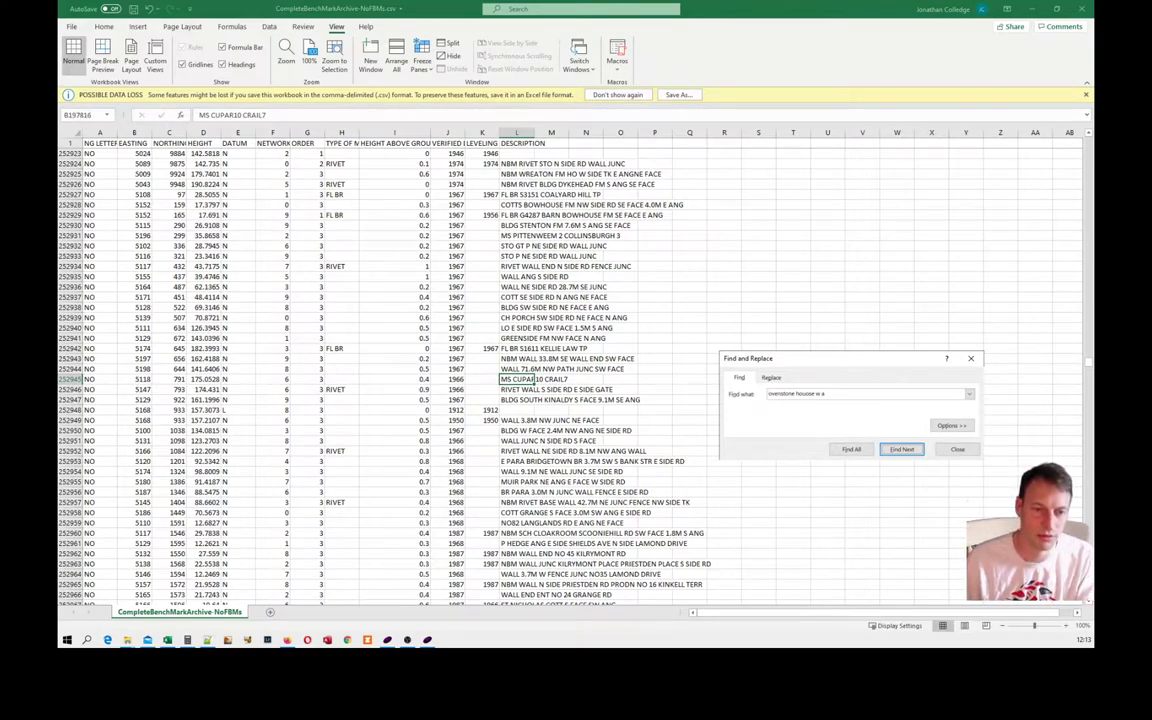
key("Return")
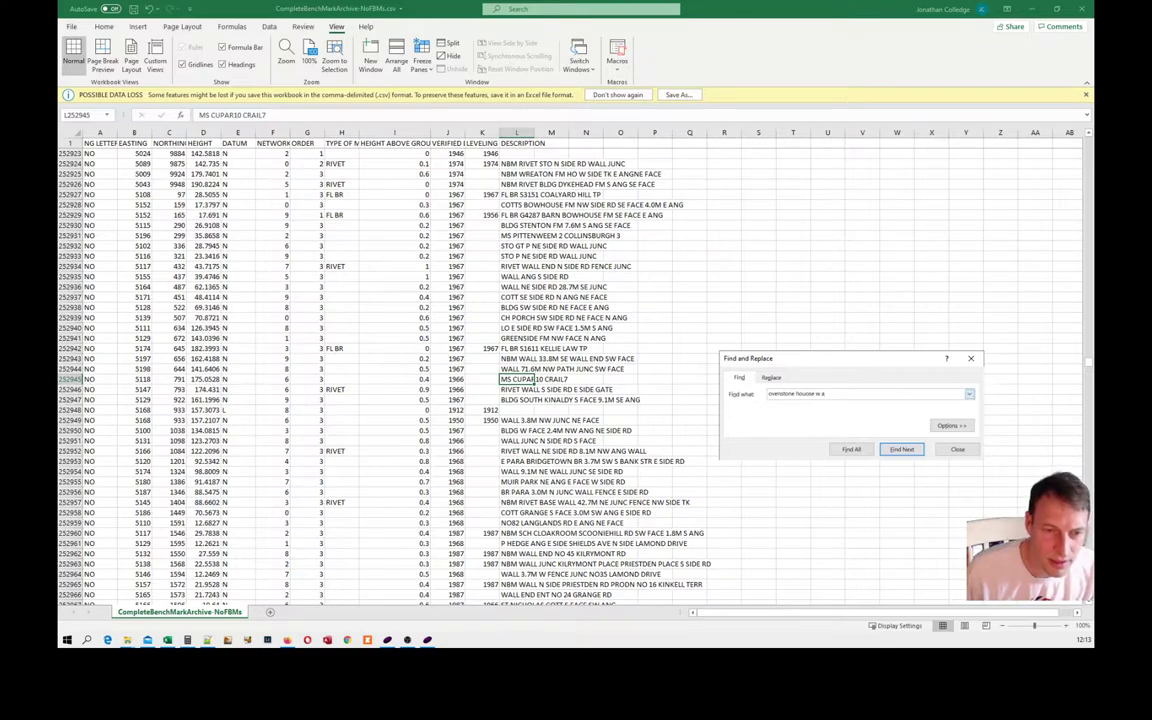
key("Return")
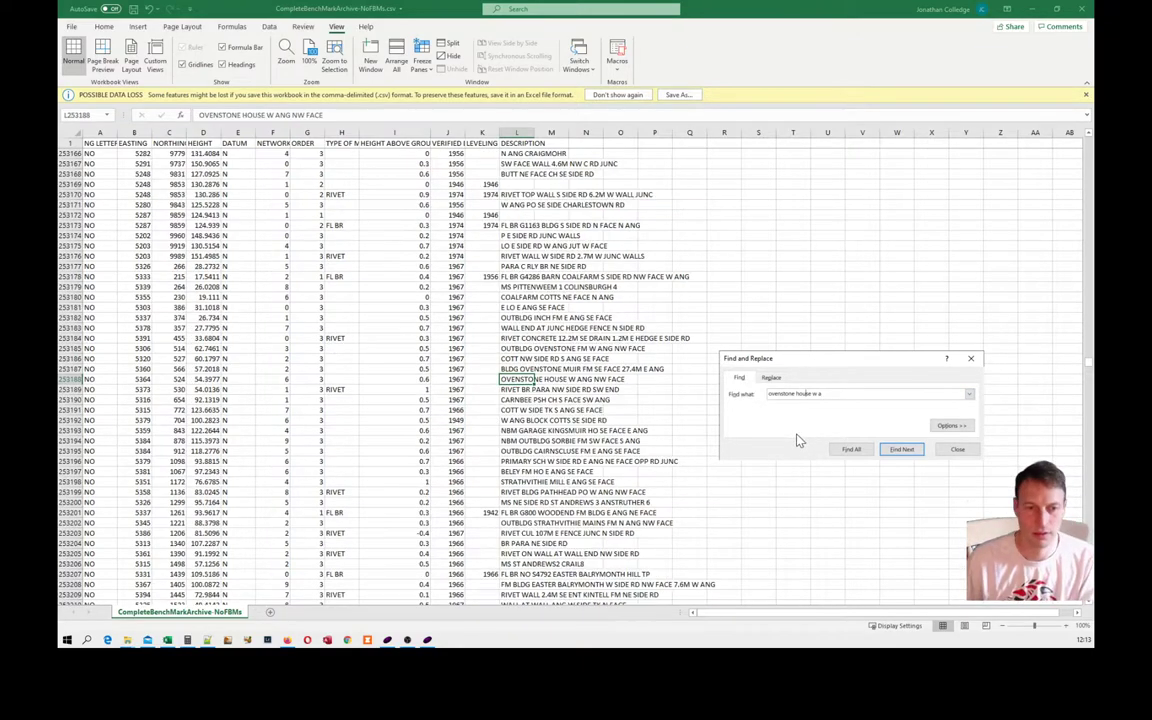
Read the benchmark's 0.6 height above ground and 54.3977 recorded height
left_click(411, 379)
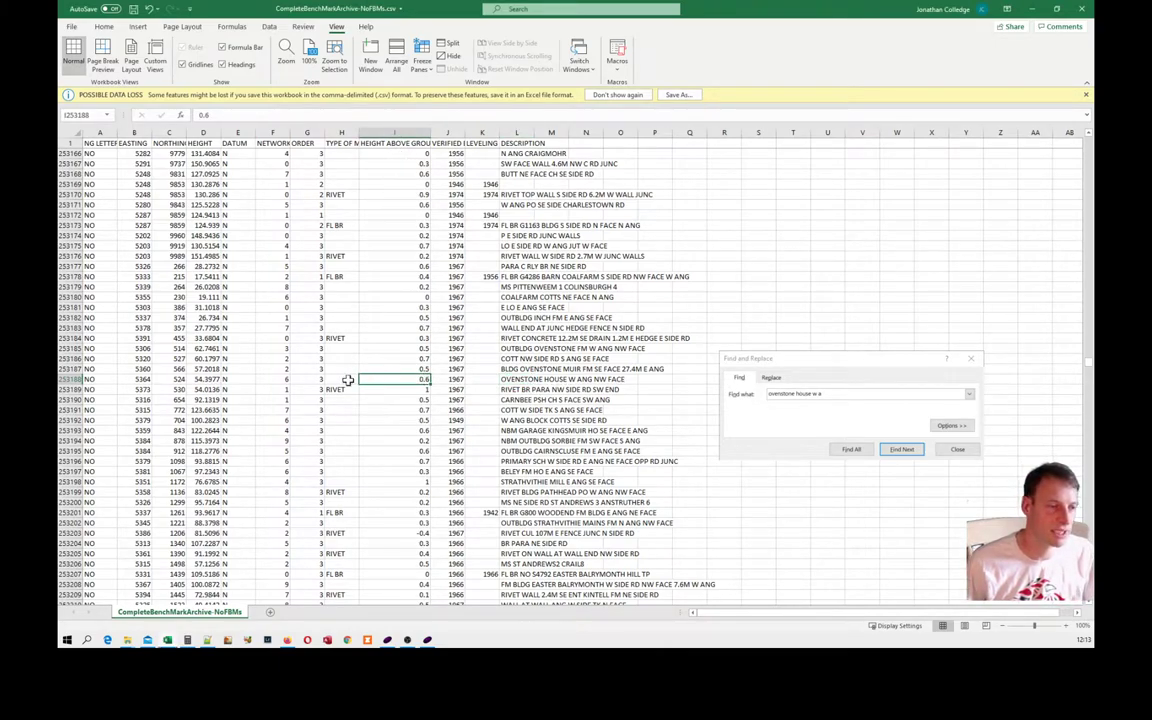
left_click(207, 379)
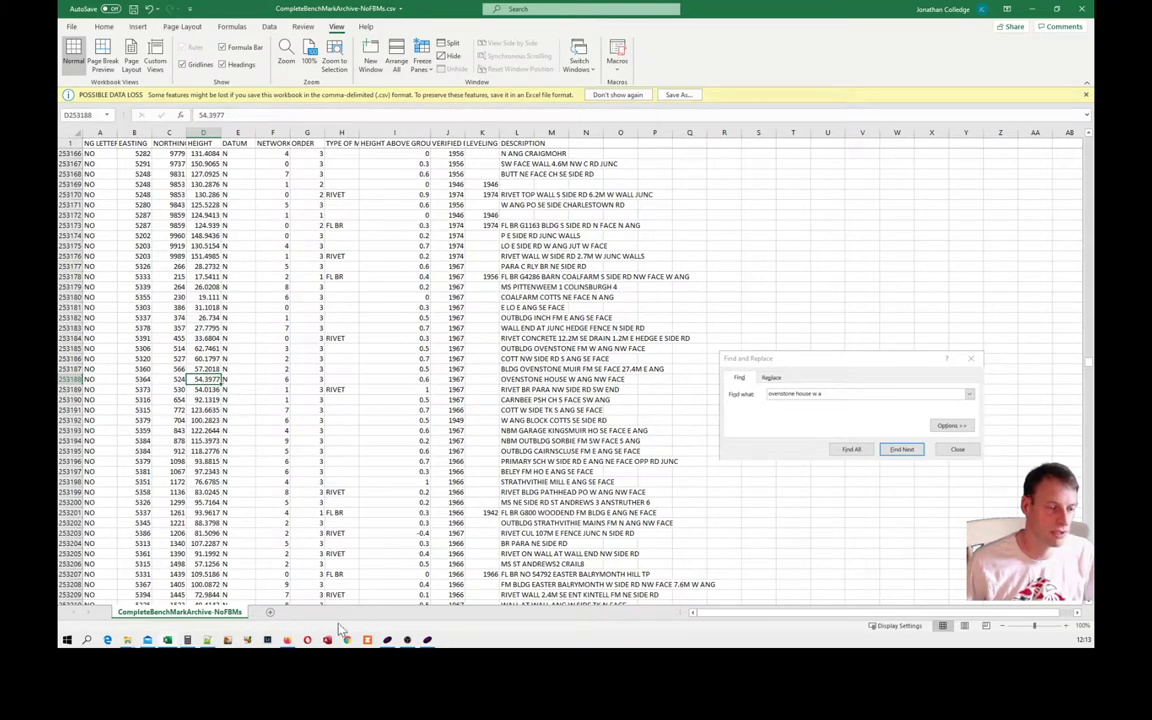
left_click(187, 639)
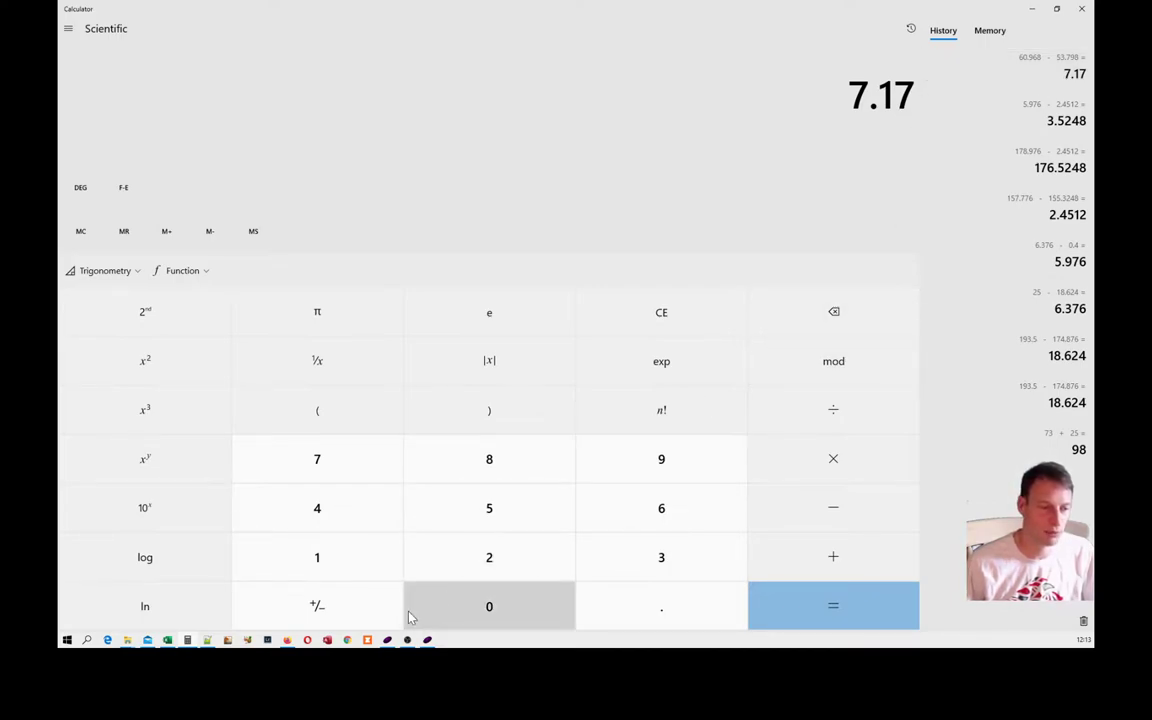
Compute 60.968 − 53.798 = 7.17 in Calculator
mouse_move(387, 641)
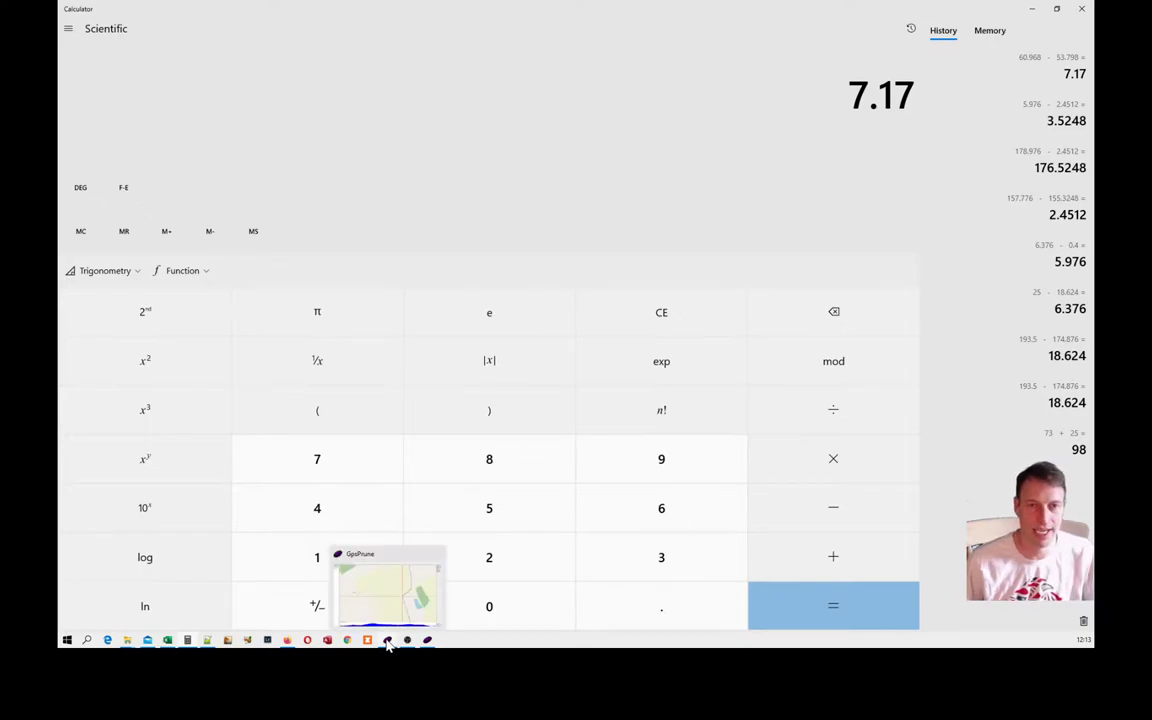
Zoom and pan GpsPrune to the upper loop and select the track points at the sharp road bend
left_click(387, 641)
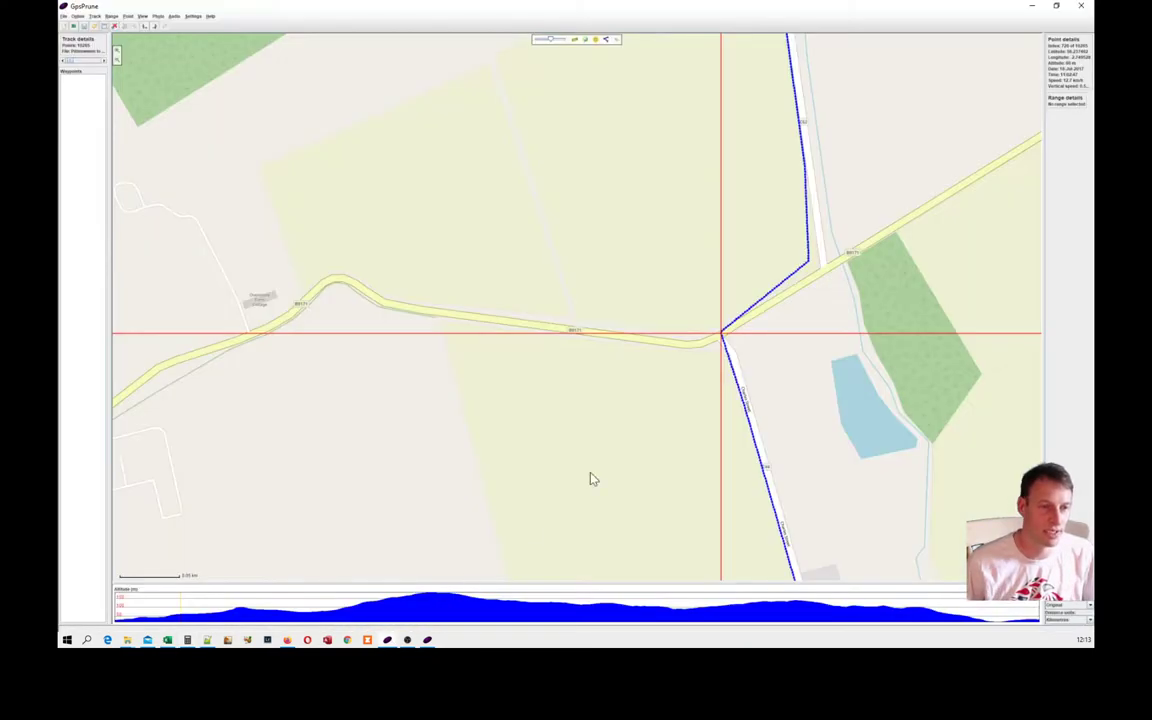
scroll(680, 400, "down", 3)
scroll(585, 281, "down", 4)
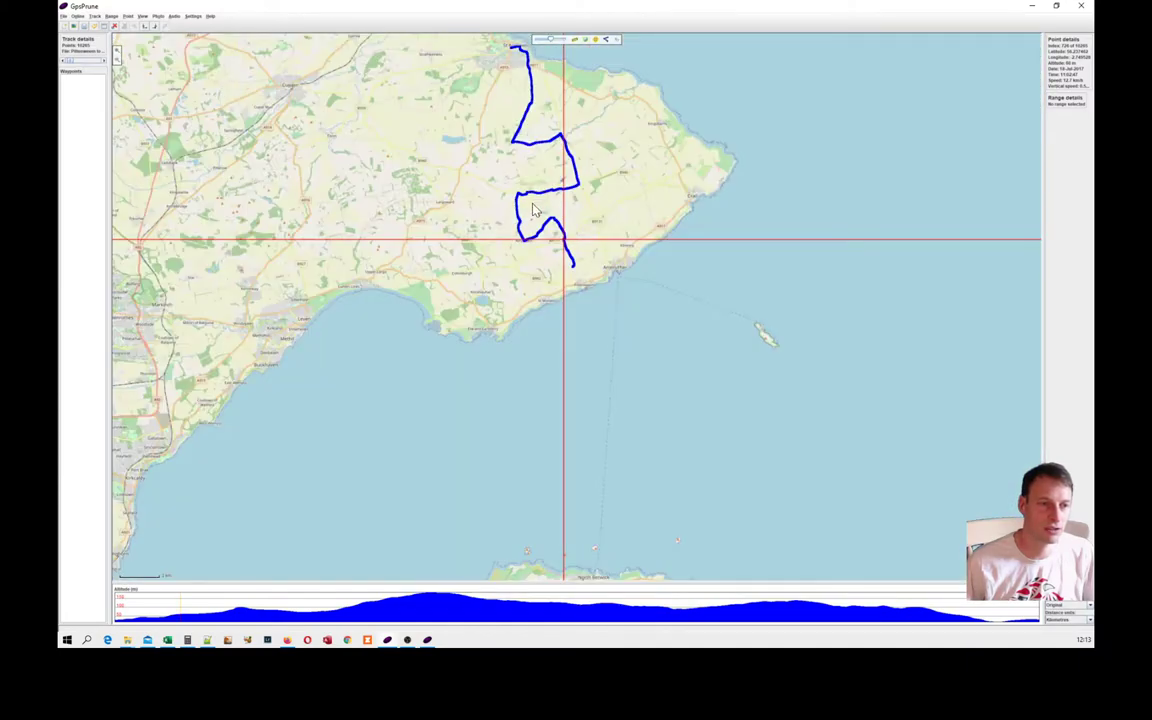
scroll(540, 200, "up", 2)
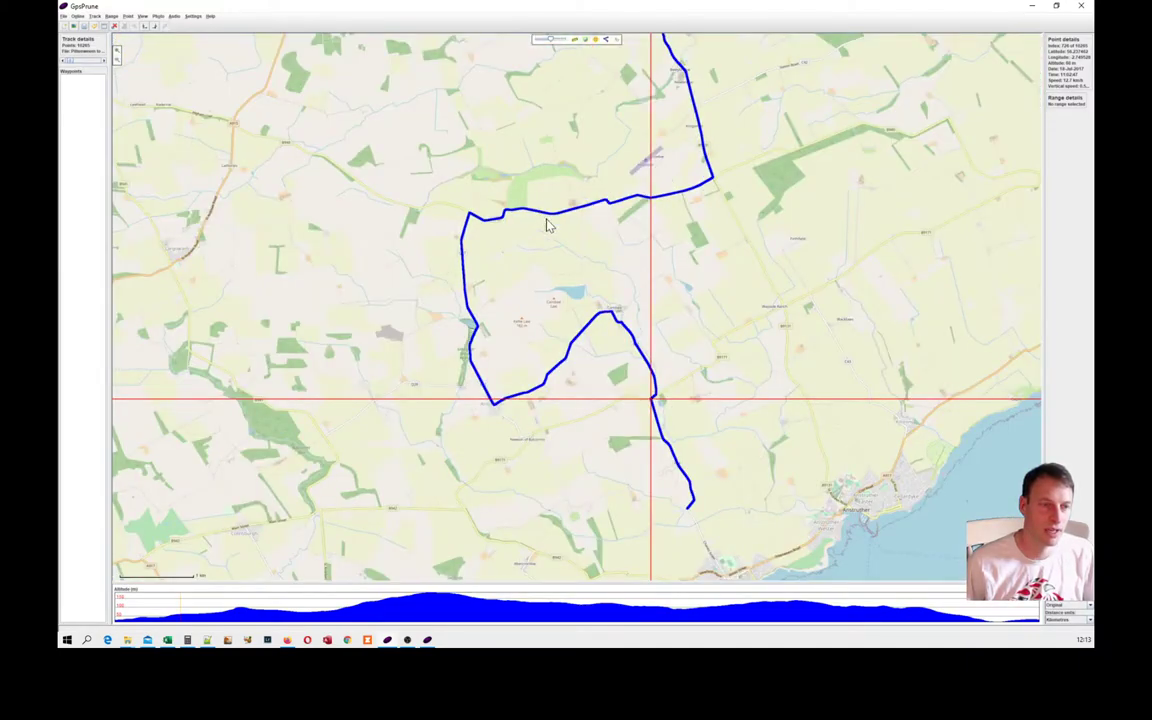
scroll(548, 224, "up", 1)
left_click_drag(566, 257, 592, 240)
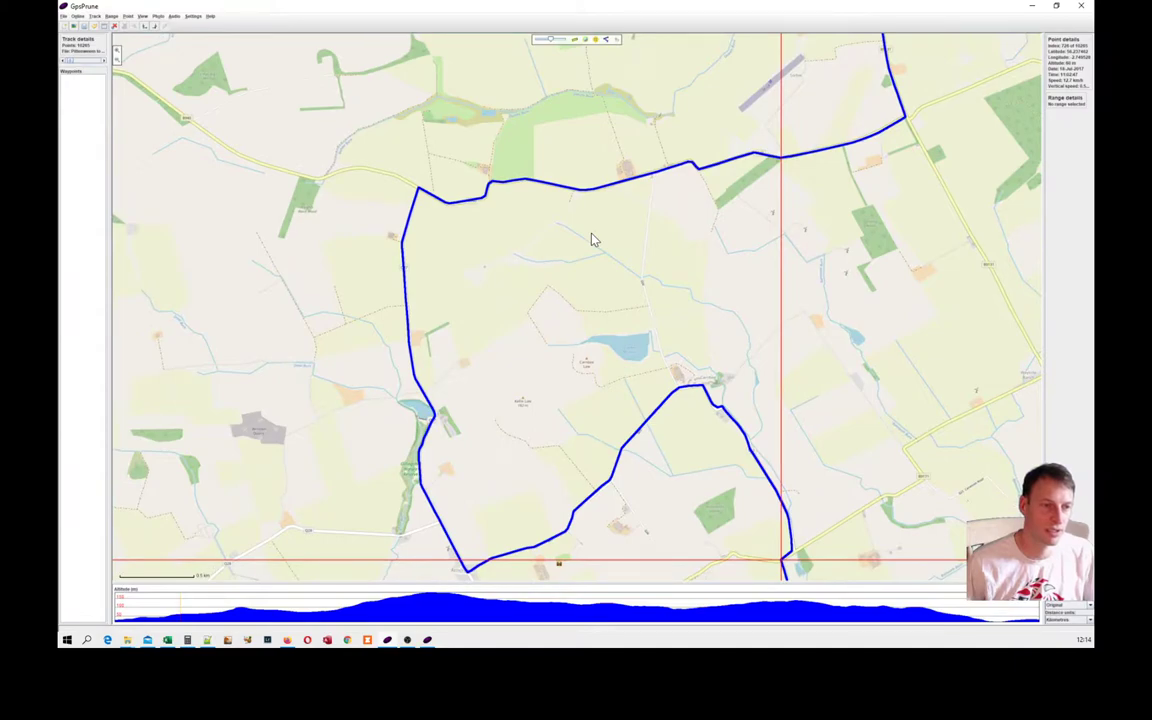
scroll(437, 198, "up", 2)
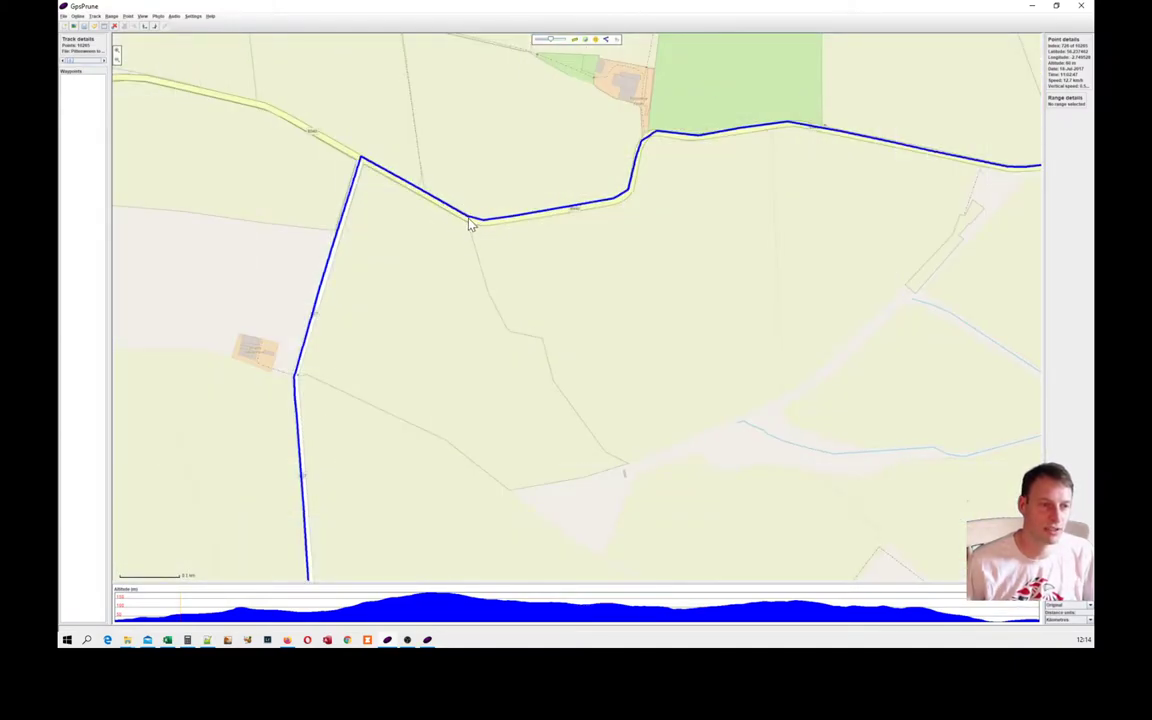
left_click(468, 221)
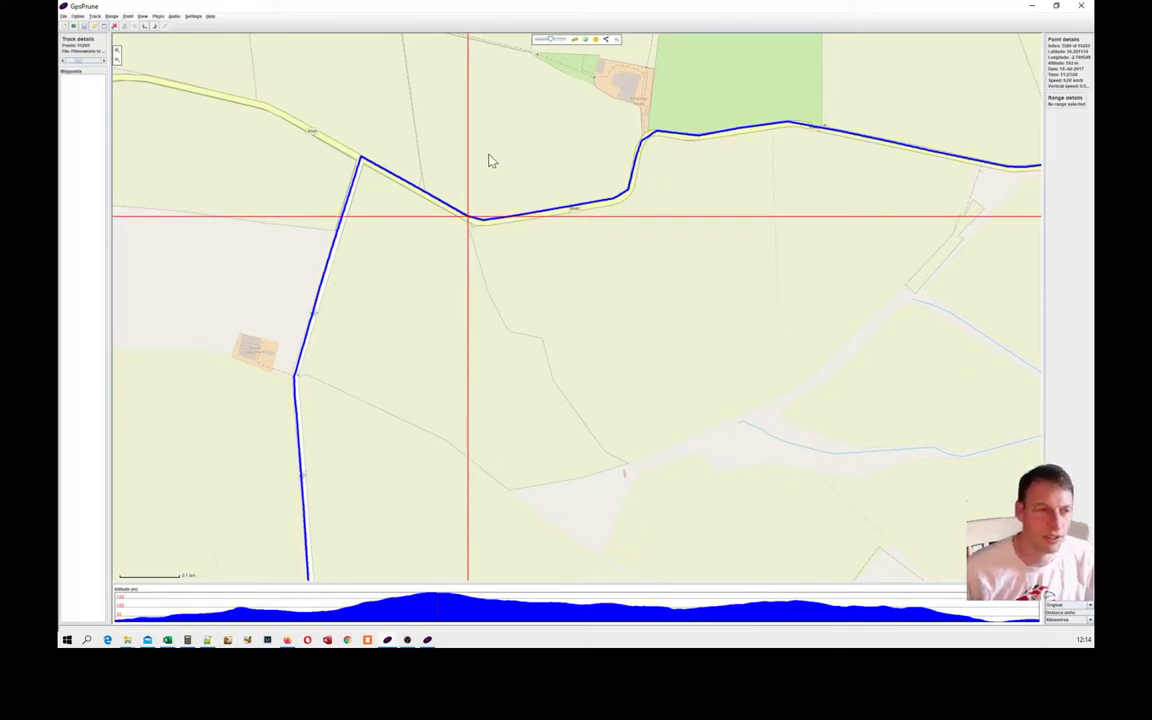
left_click(466, 222)
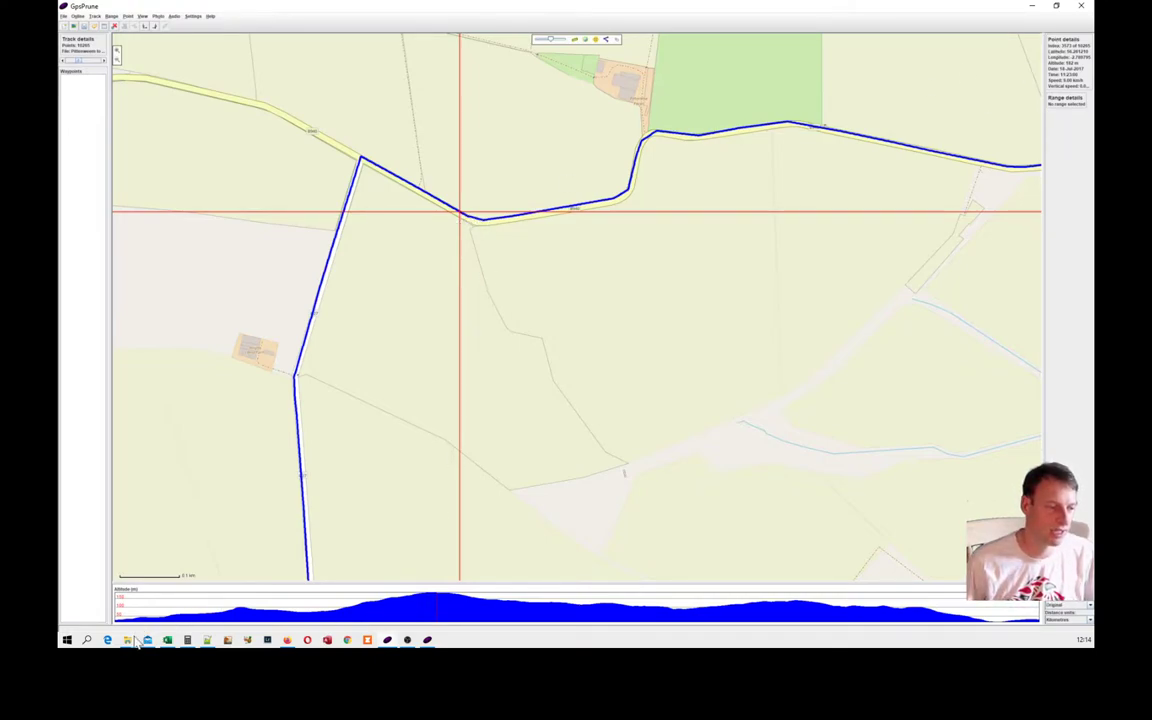
Zoom the benchmark map out and pan to reveal the roads and markers near the bend
left_click(287, 640)
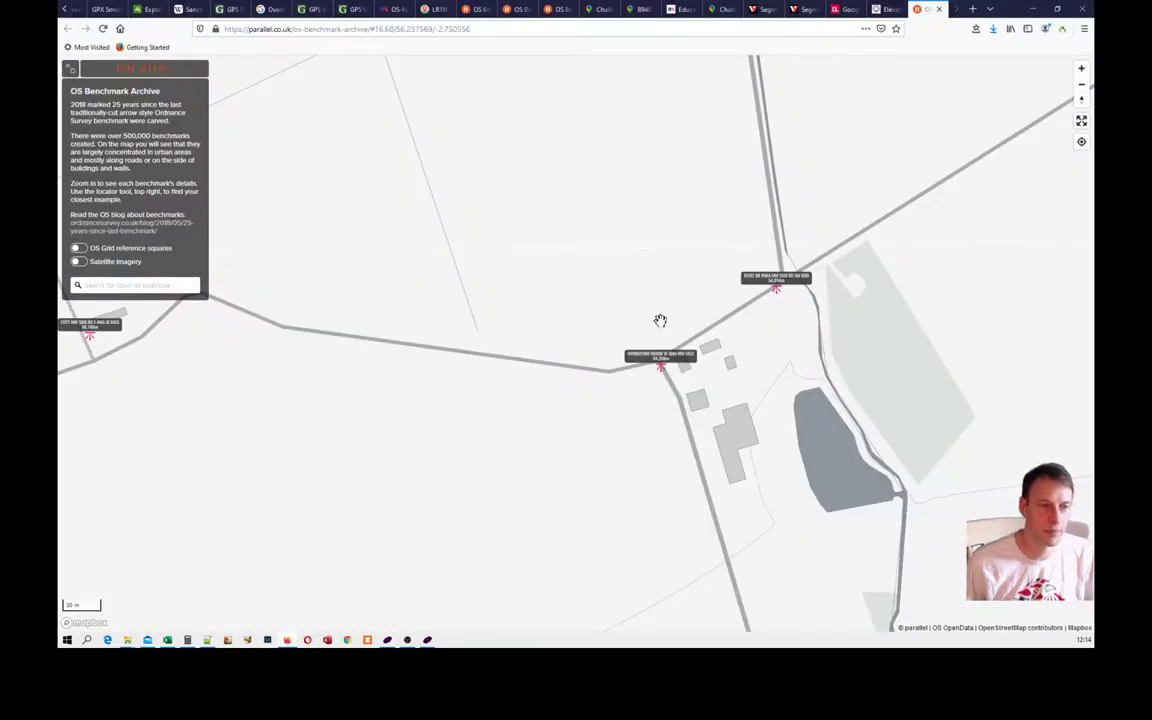
scroll(662, 319, "down", 1)
scroll(662, 319, "down", 3)
left_click_drag(560, 242, 656, 509)
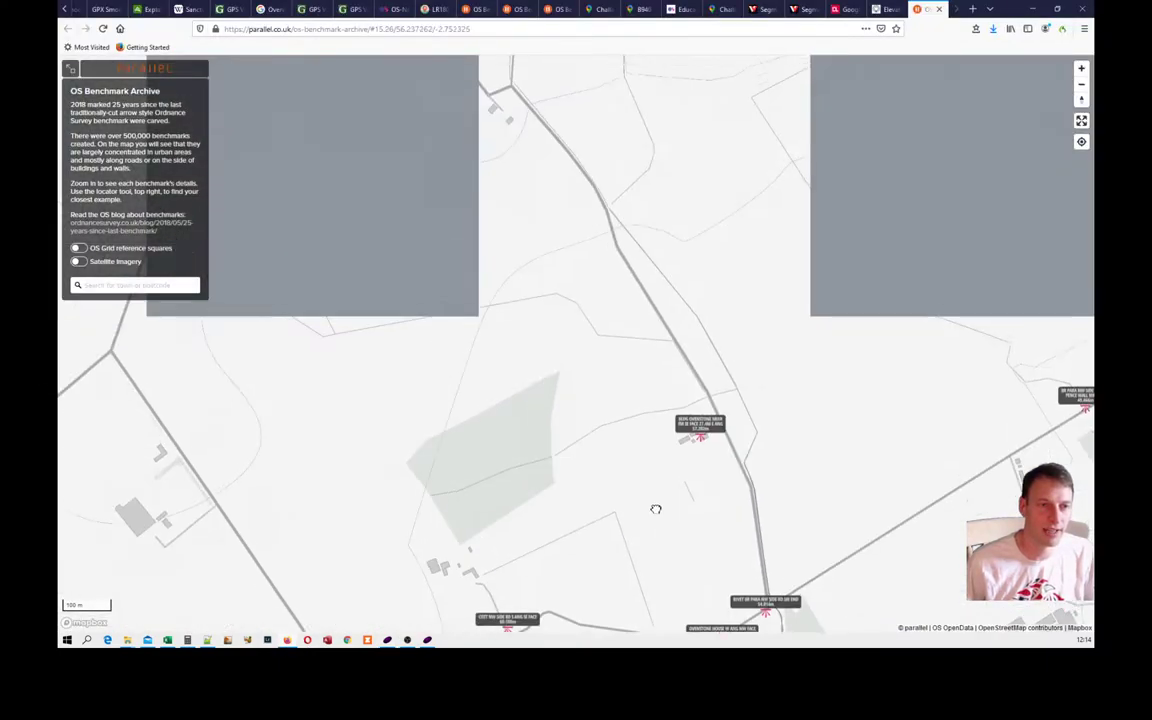
left_click_drag(559, 334, 586, 381)
scroll(555, 378, "down", 3)
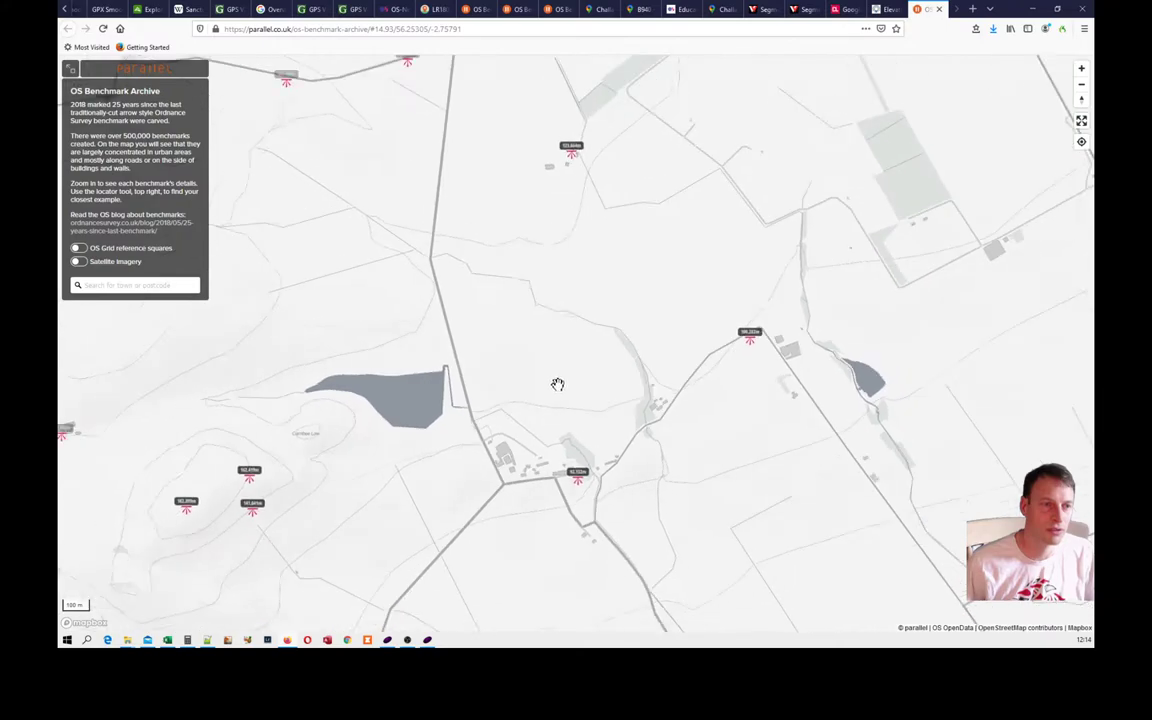
scroll(566, 321, "down", 3)
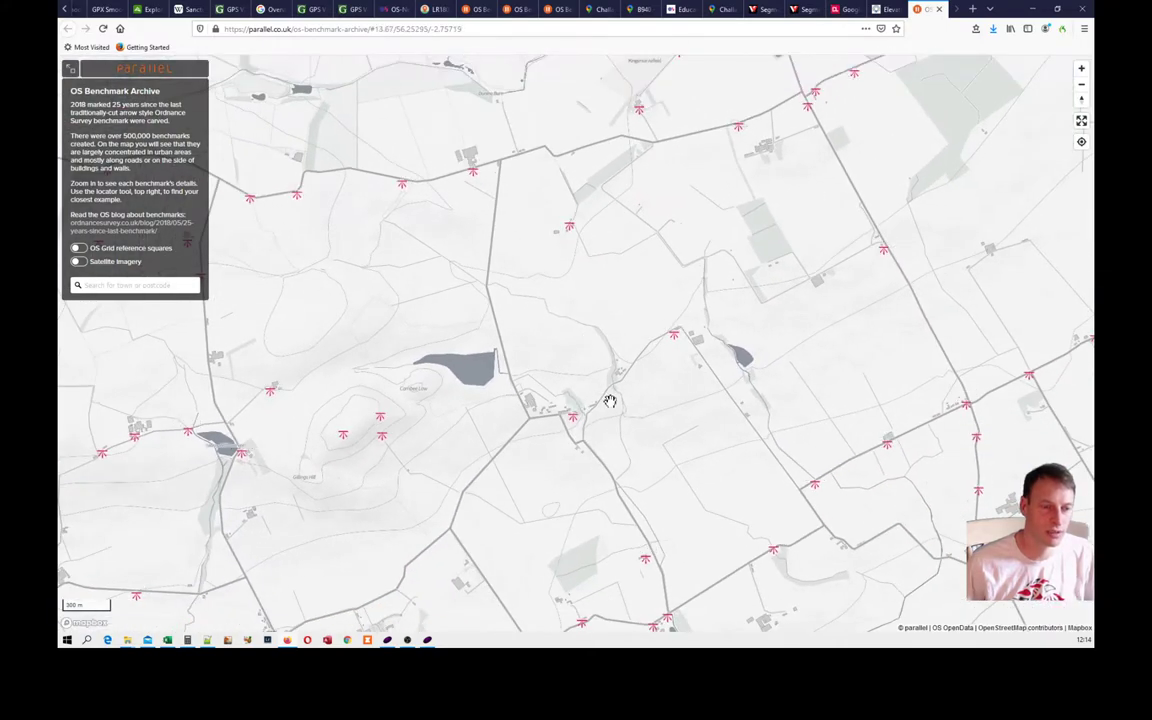
scroll(610, 401, "down", 2)
Pan to the Arncroach area and centre on the benchmark at the road bend
left_click_drag(579, 301, 712, 234)
scroll(757, 316, "up", 2)
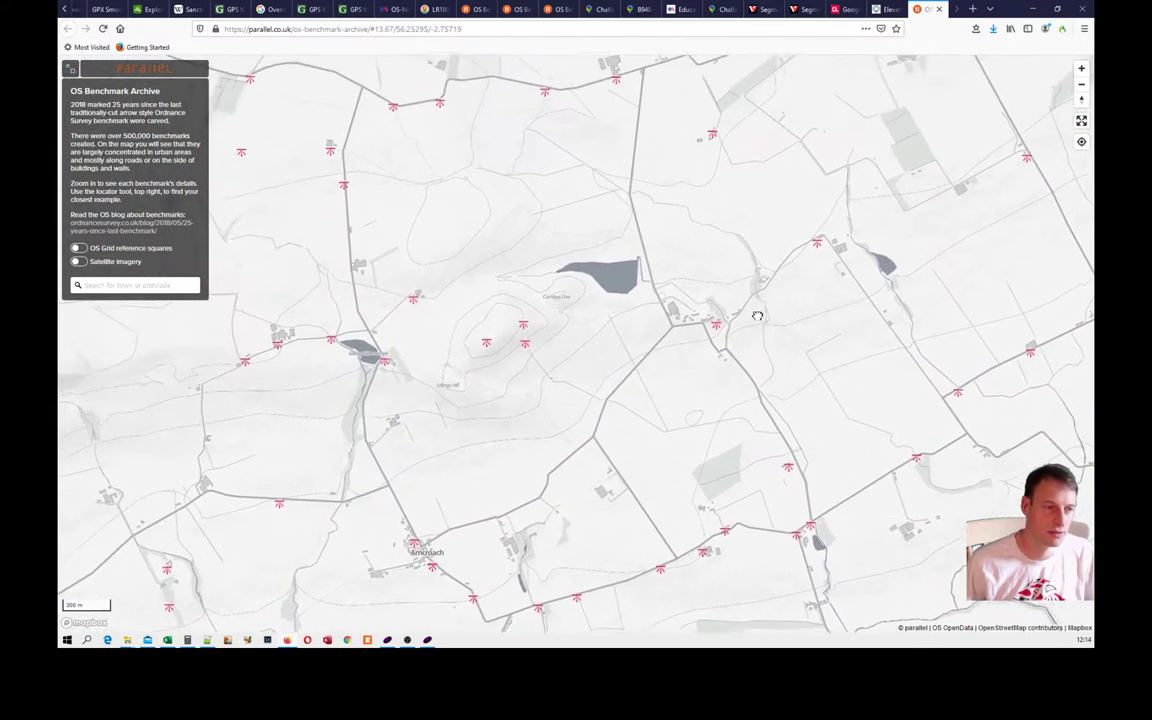
scroll(757, 316, "down", 1)
scroll(465, 222, "up", 3)
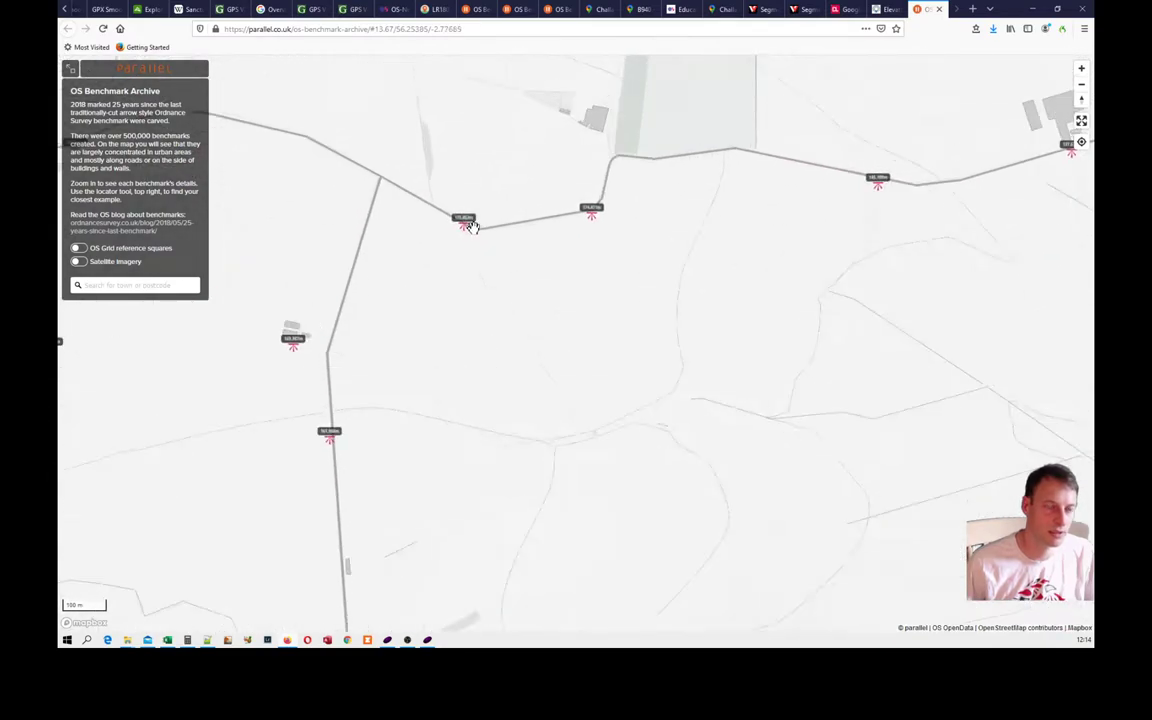
scroll(468, 224, "up", 4)
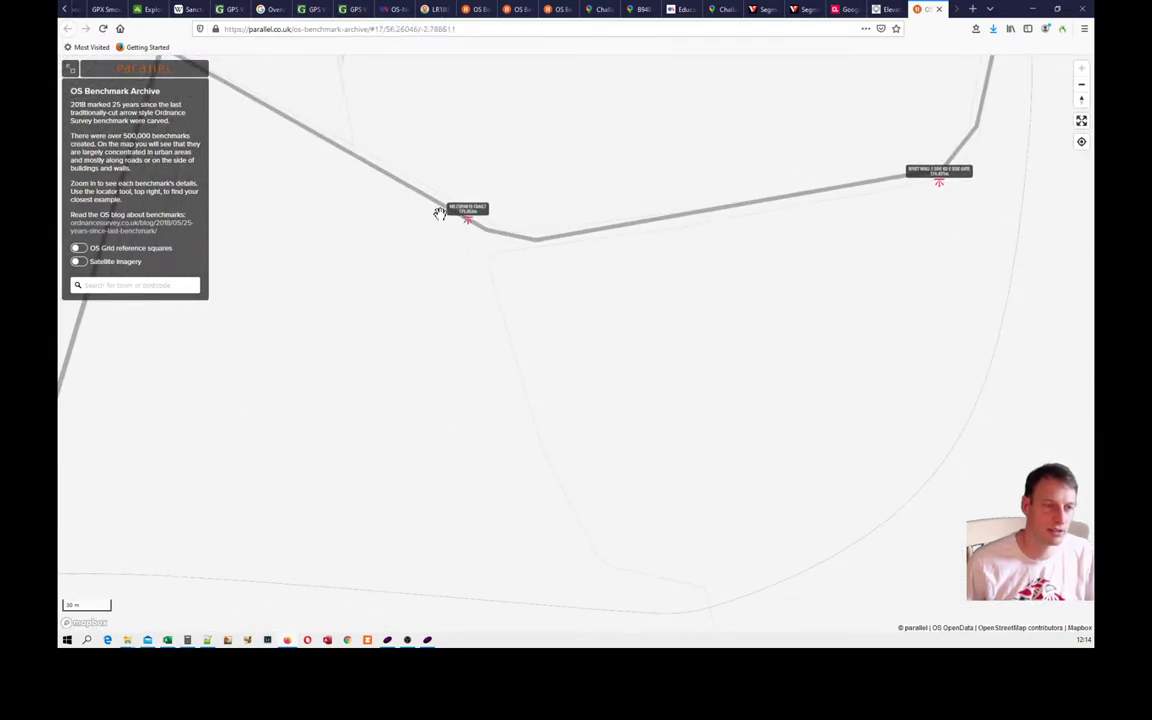
left_click_drag(465, 220, 561, 238)
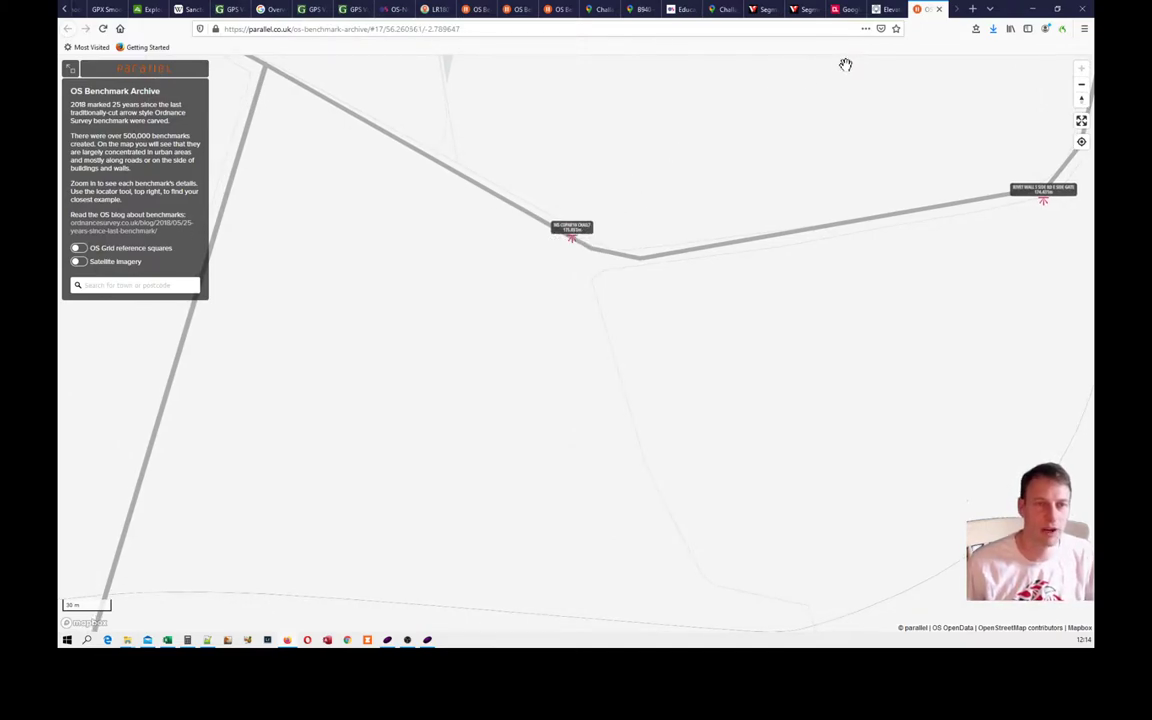
left_click(388, 641)
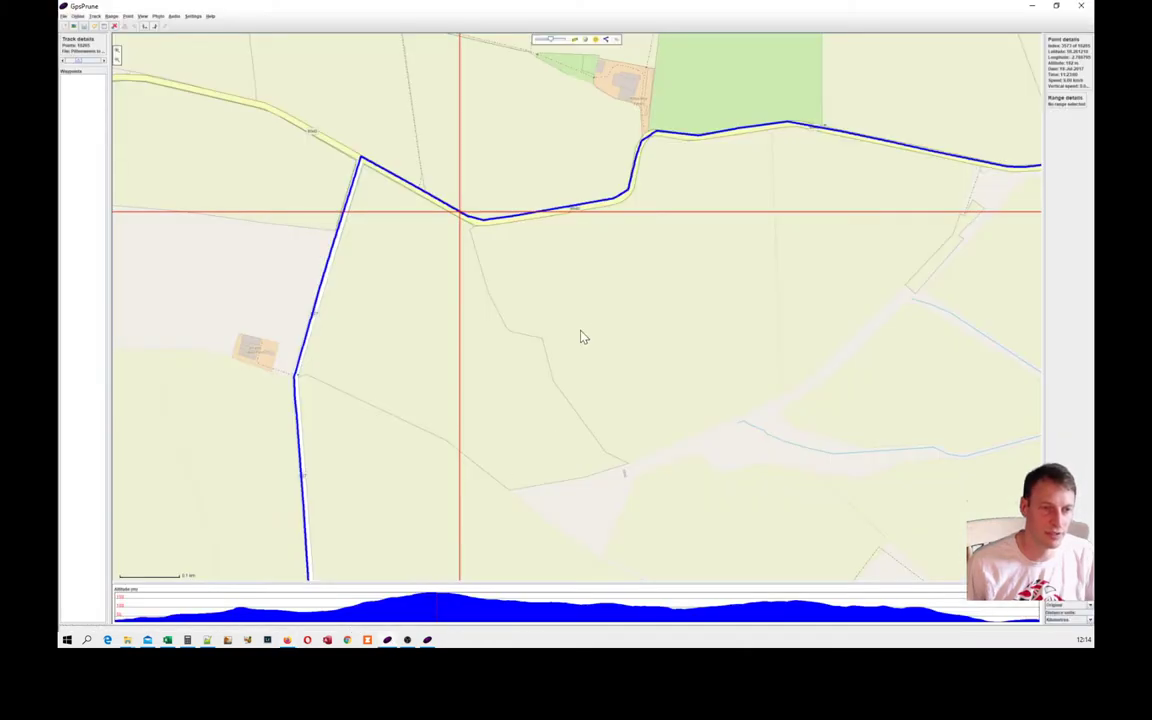
Compare the GpsPrune track point with the benchmark map, then move along the B940 in Street View
left_click(387, 640)
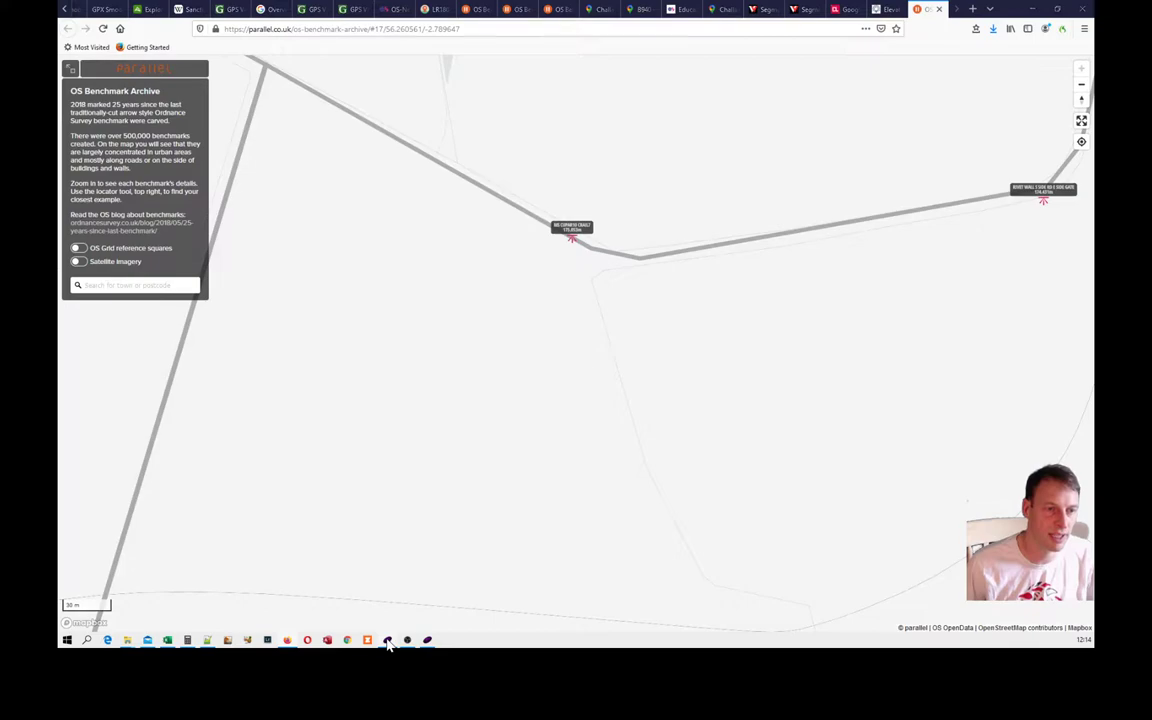
left_click(387, 640)
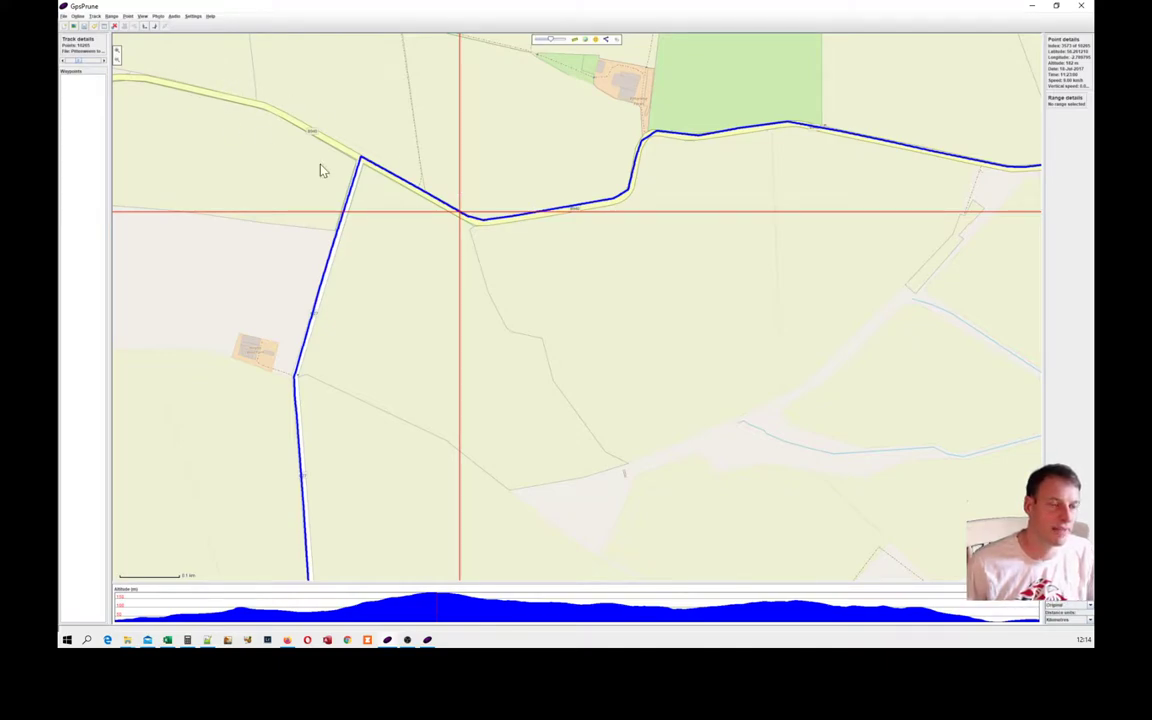
left_click(288, 640)
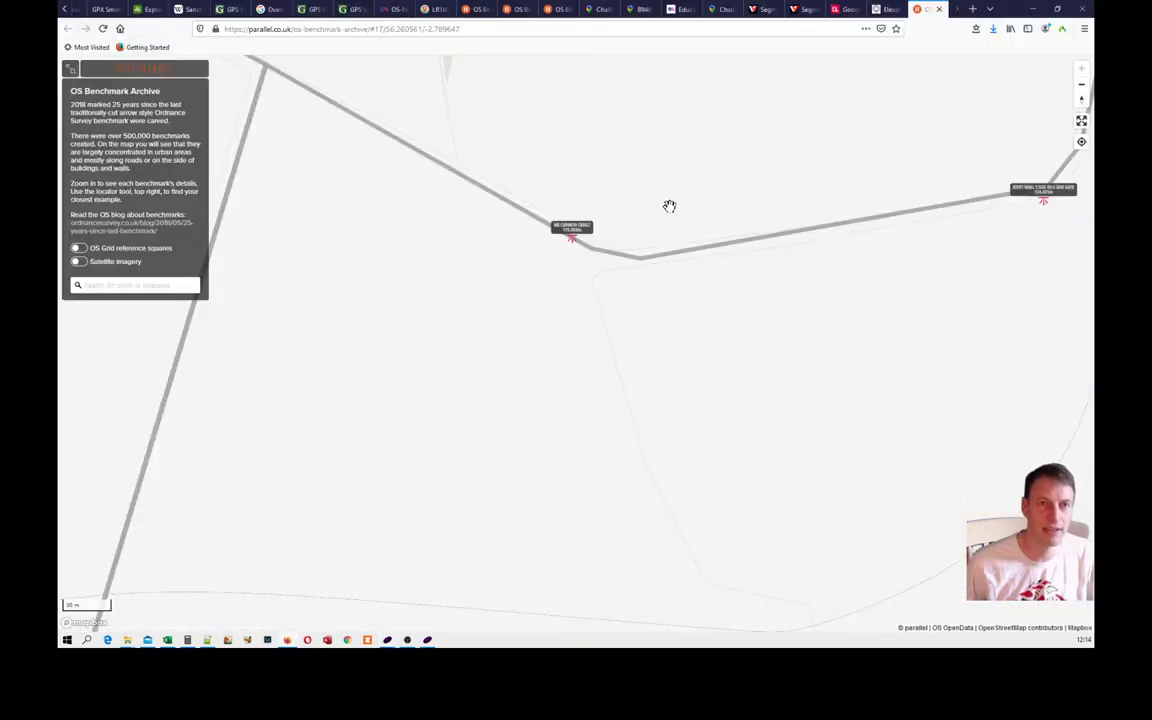
left_click(632, 9)
left_click(609, 283)
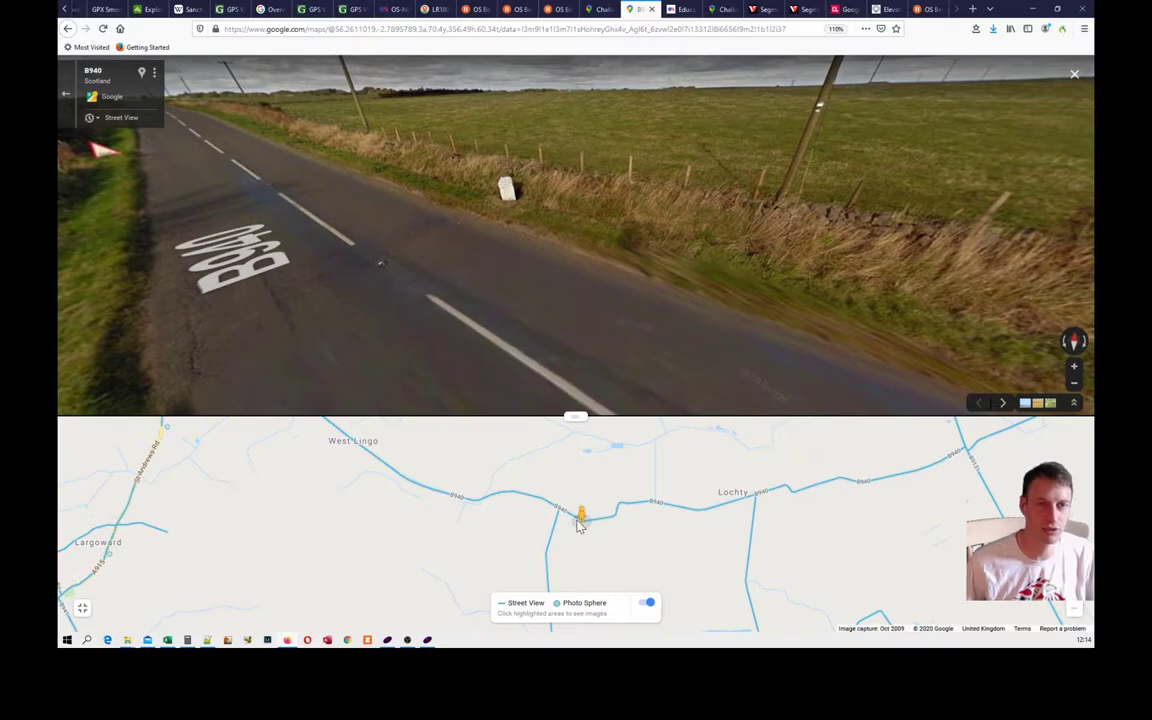
Step forward along the B940 and turn the view toward the white roadside stone and fence
left_click(612, 345)
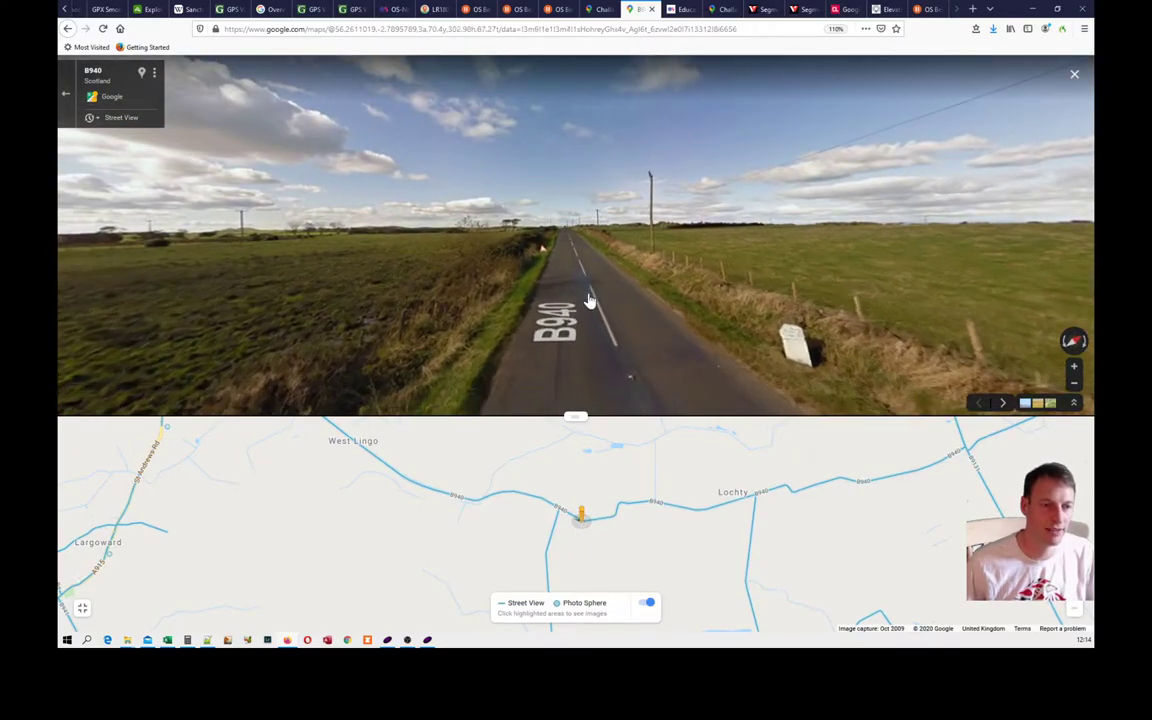
left_click(600, 305)
left_click_drag(759, 257, 607, 327)
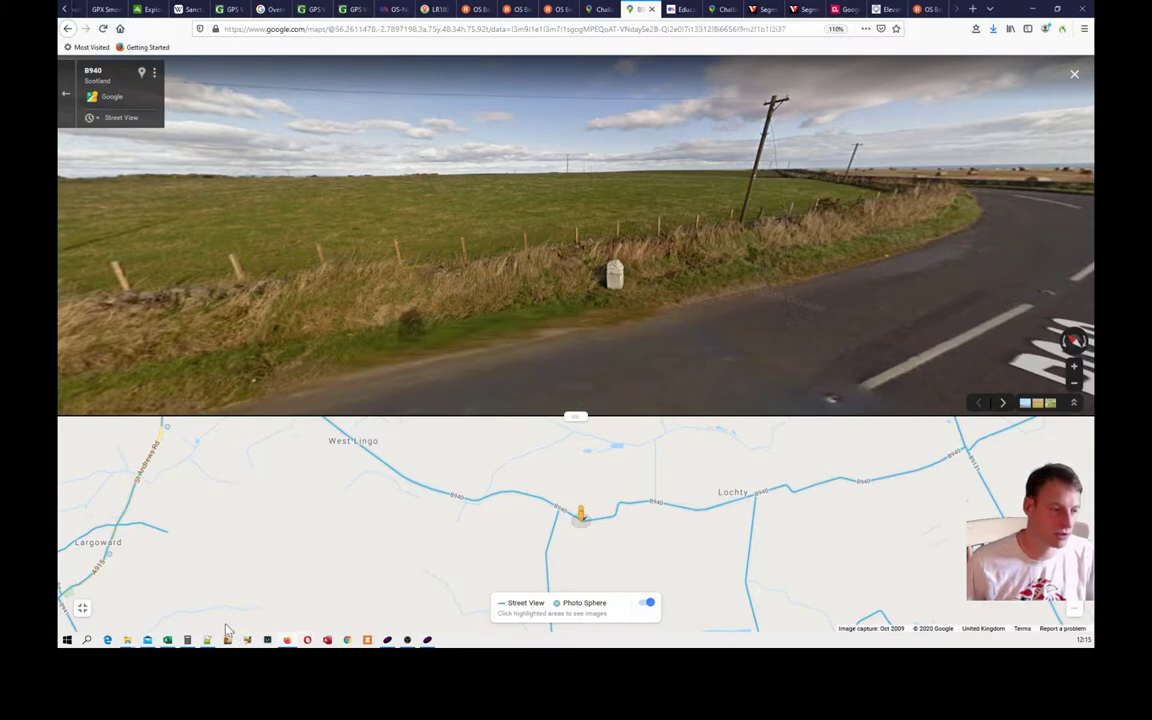
left_click(166, 641)
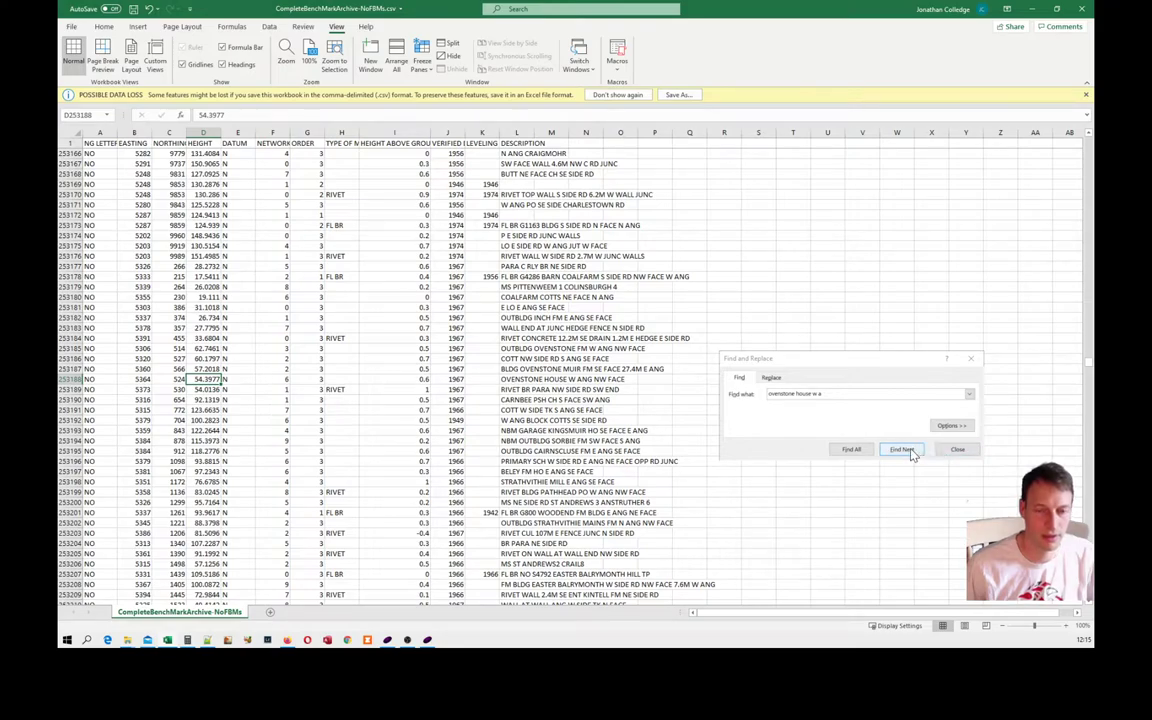
Search the sheet for cupar10 and read the MS CUPAR10 CRAIL7 row's 0.4 height above ground
left_click(745, 358)
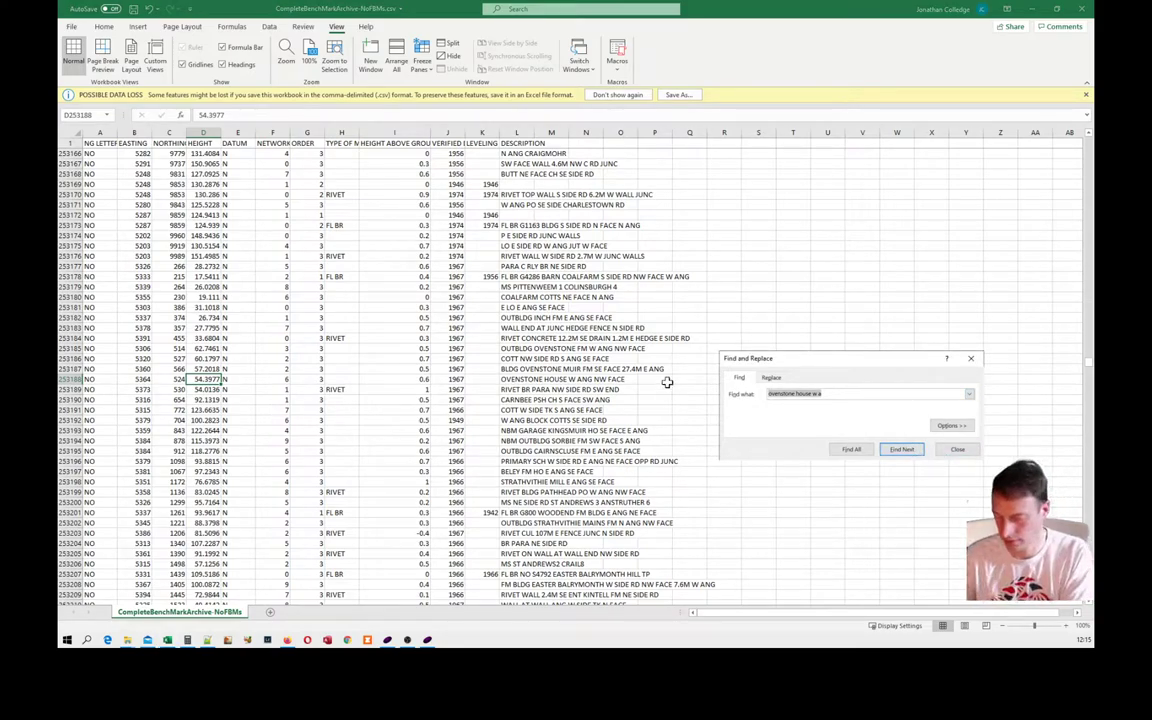
type("cupar10")
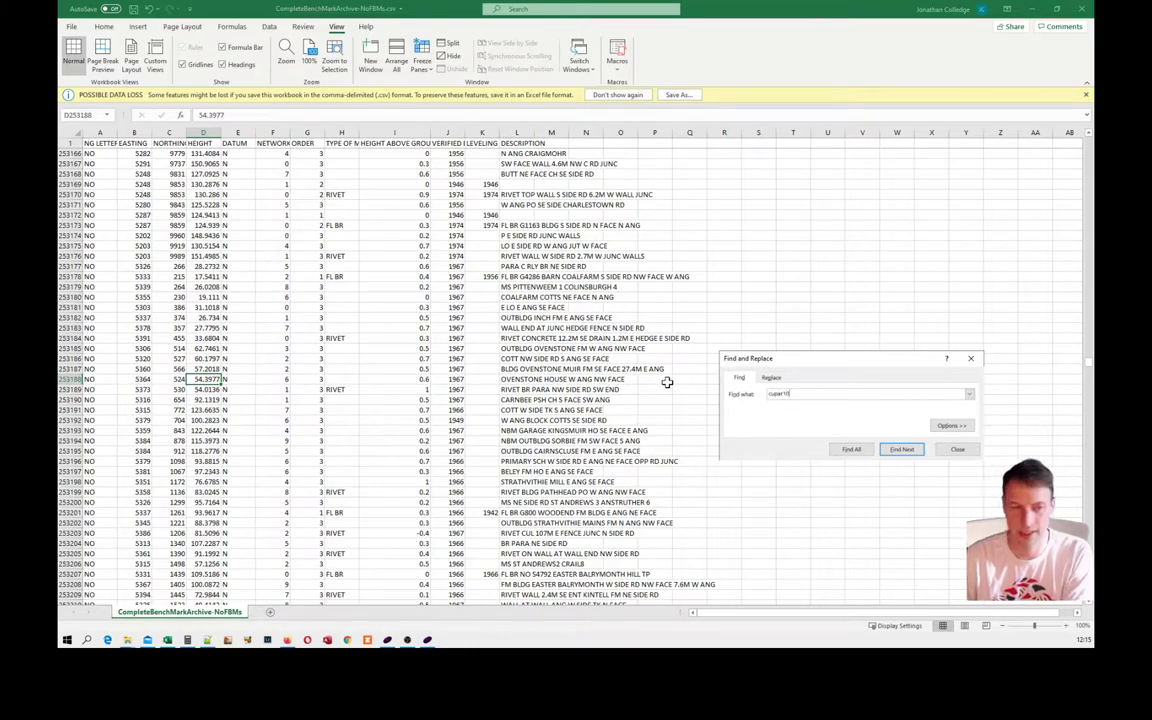
left_click(897, 450)
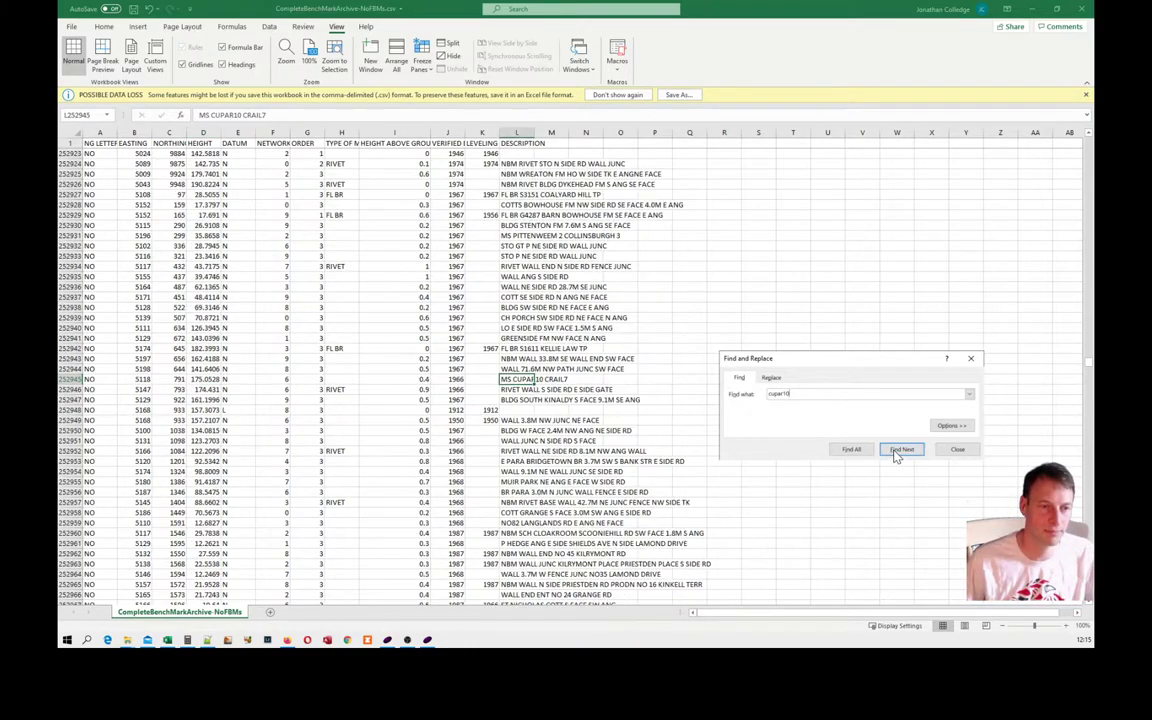
left_click(548, 380)
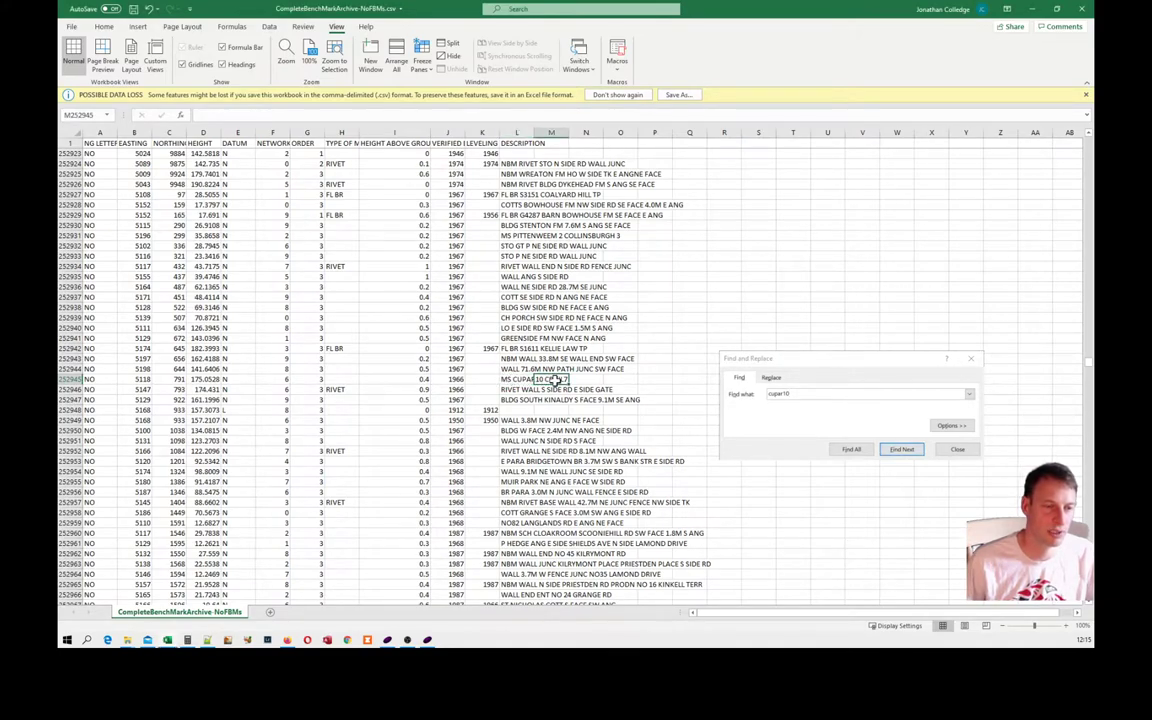
left_click(420, 380)
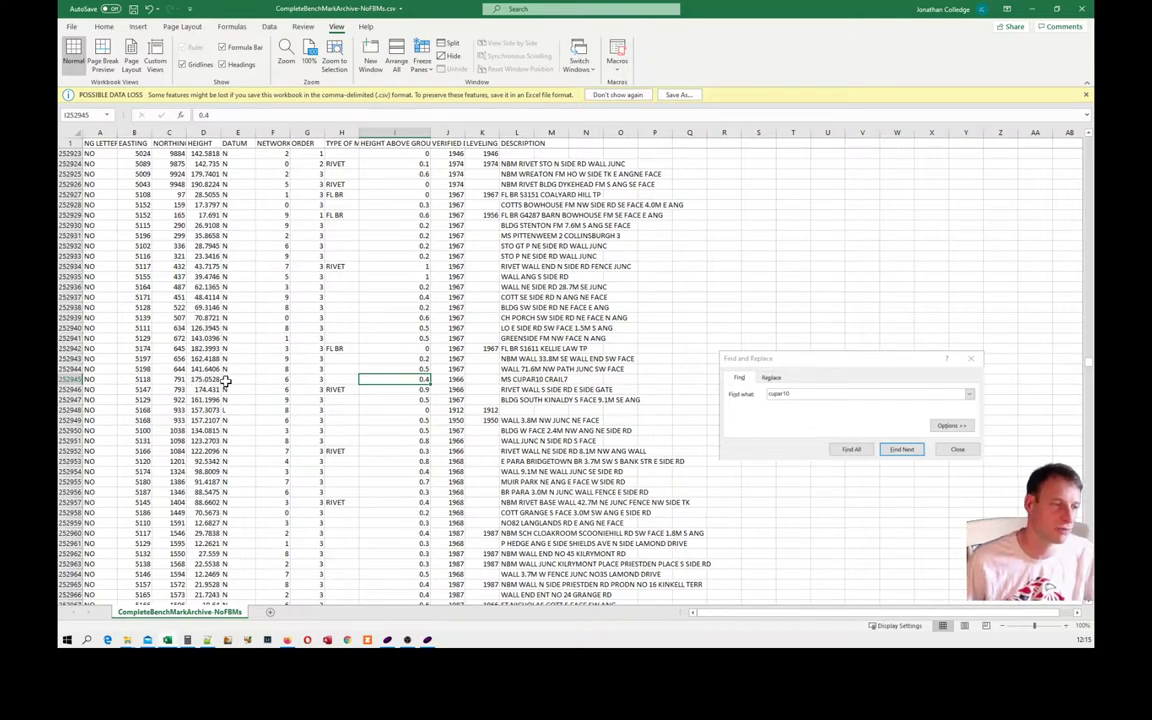
left_click(388, 641)
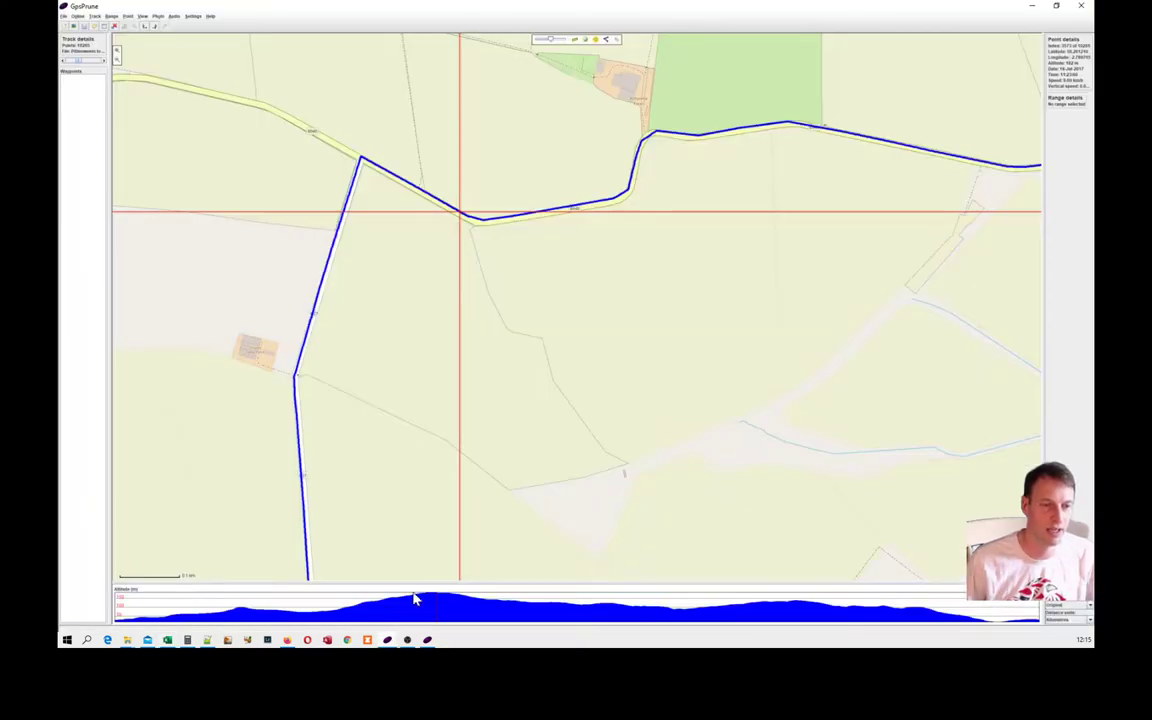
Glance at the benchmark map tabs, then turn and move ahead along the B940 in Street View
left_click(288, 644)
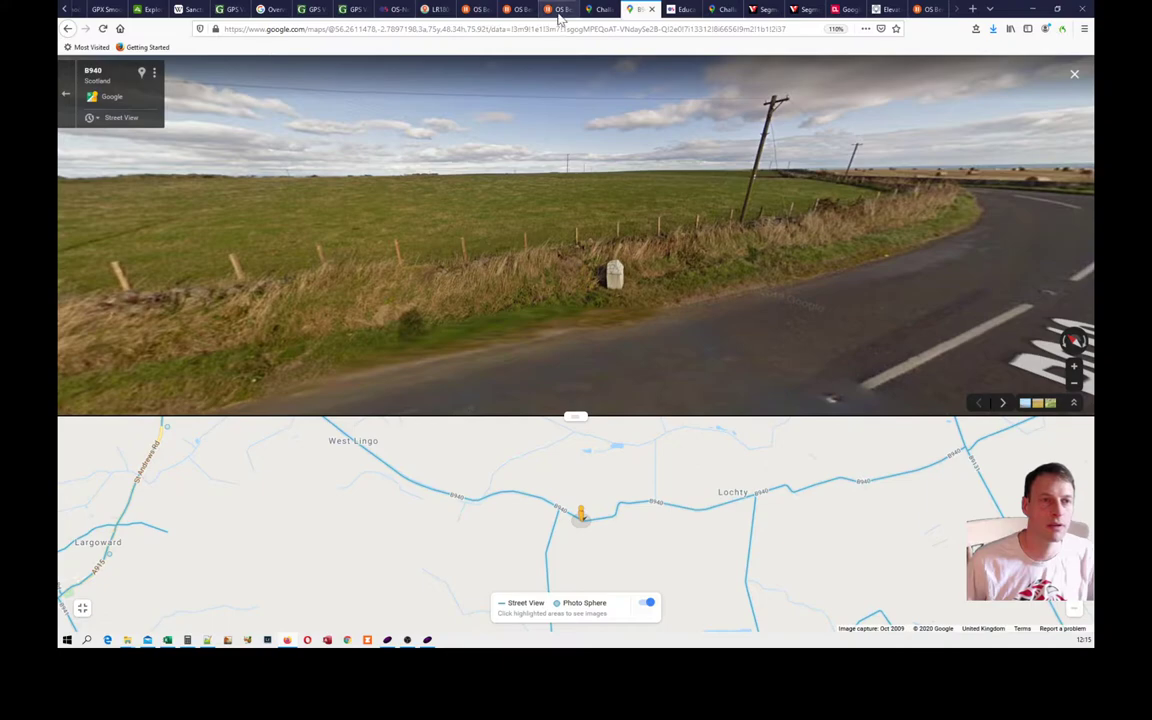
left_click(474, 10)
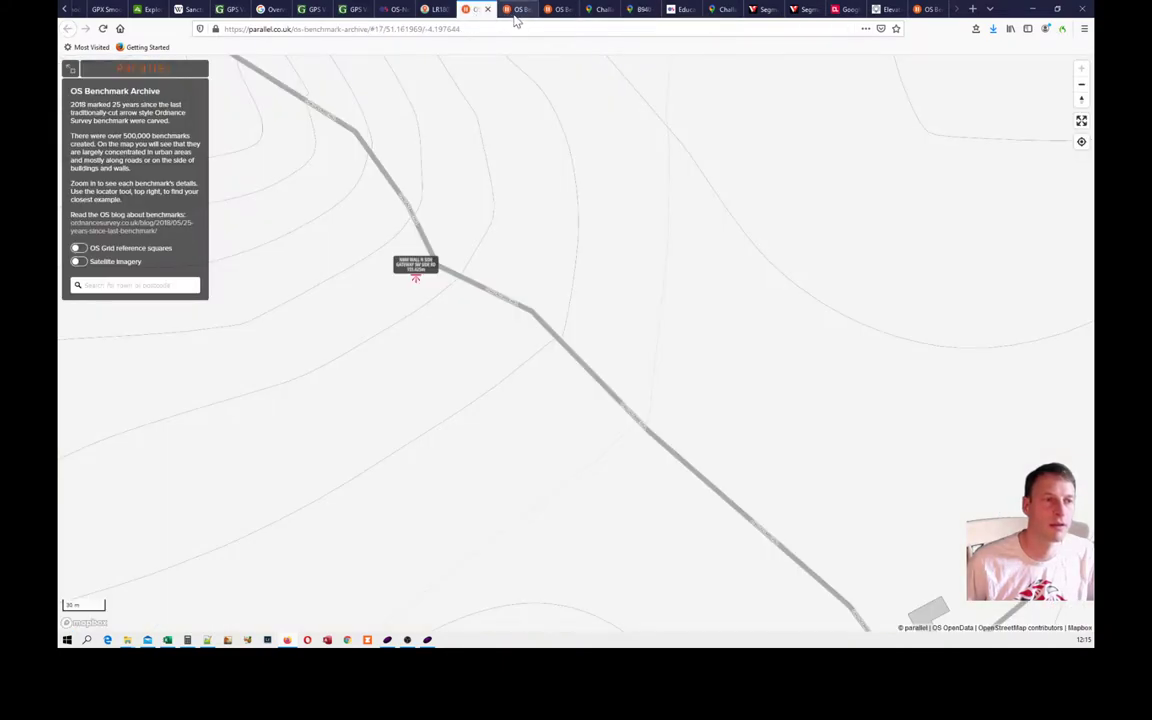
left_click(516, 12)
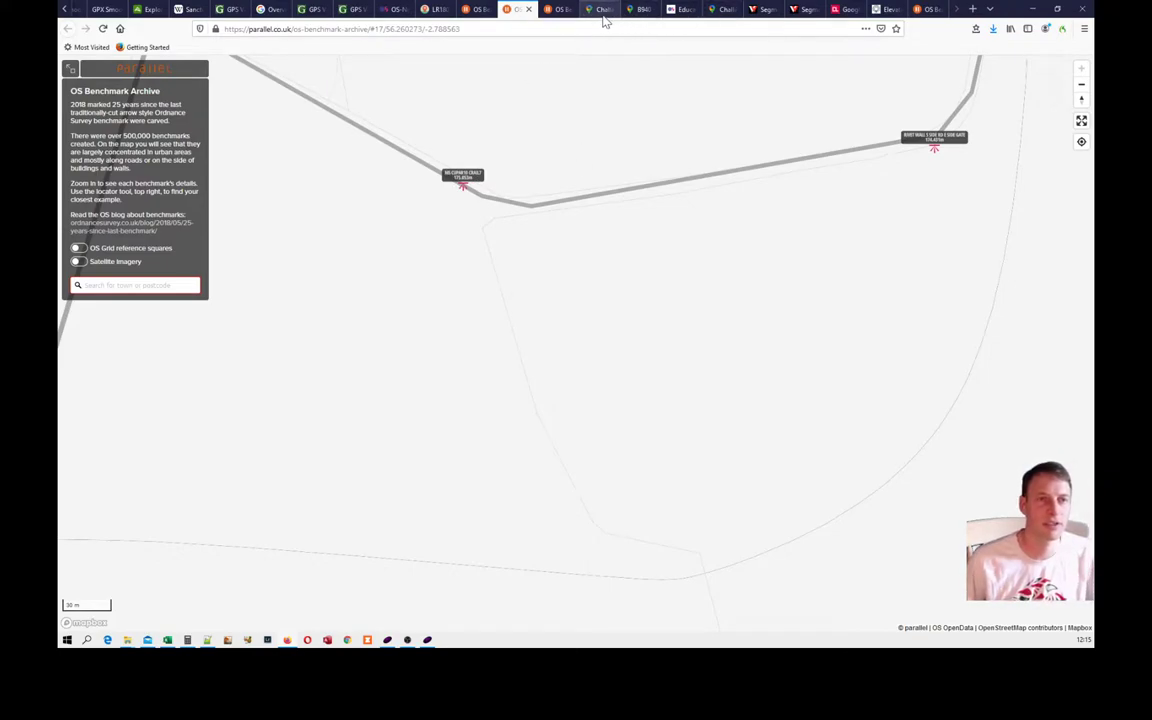
left_click(636, 10)
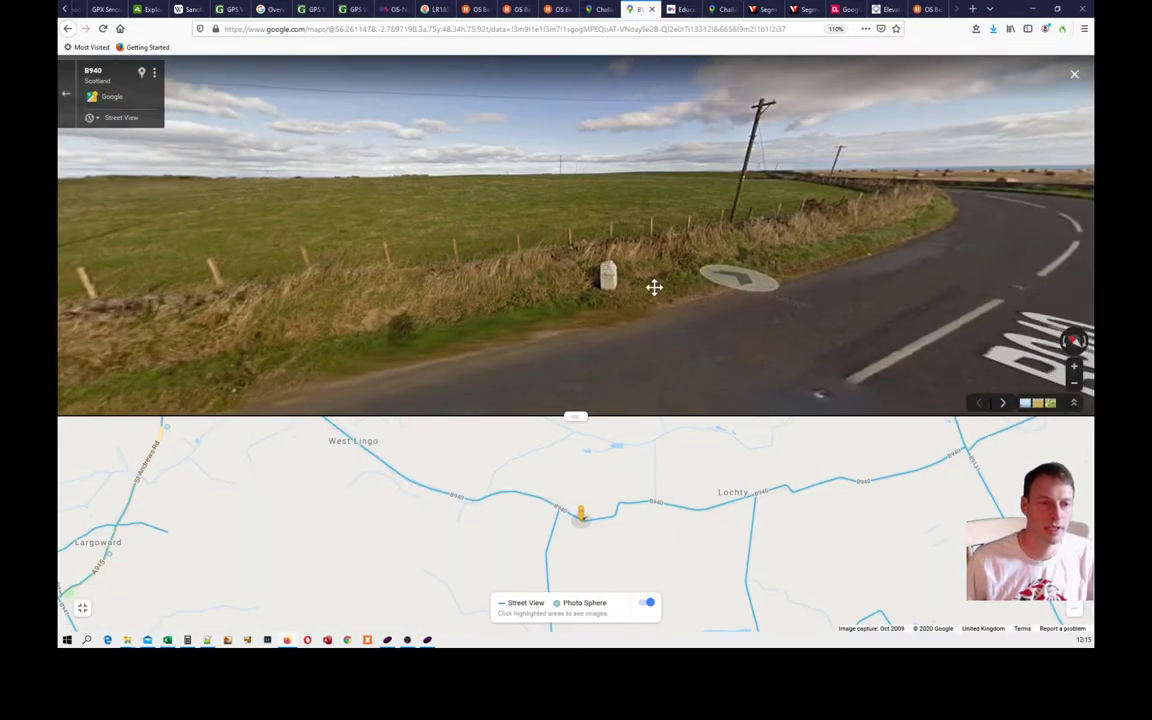
left_click_drag(653, 288, 386, 206)
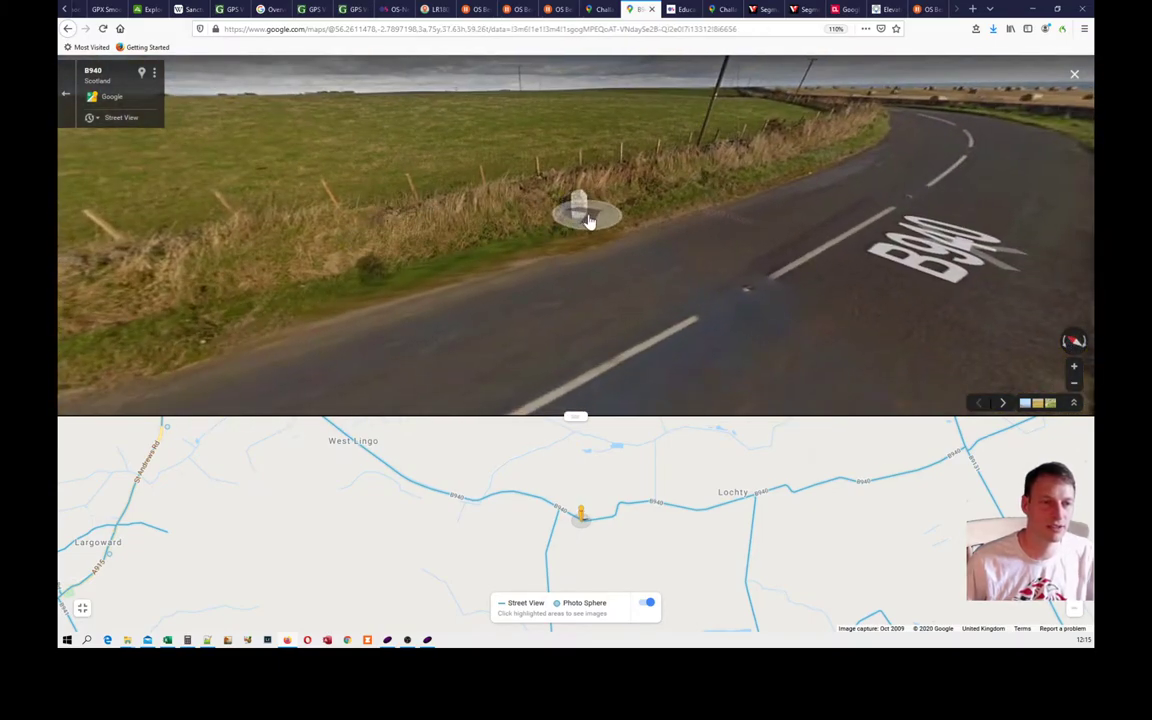
left_click(792, 252)
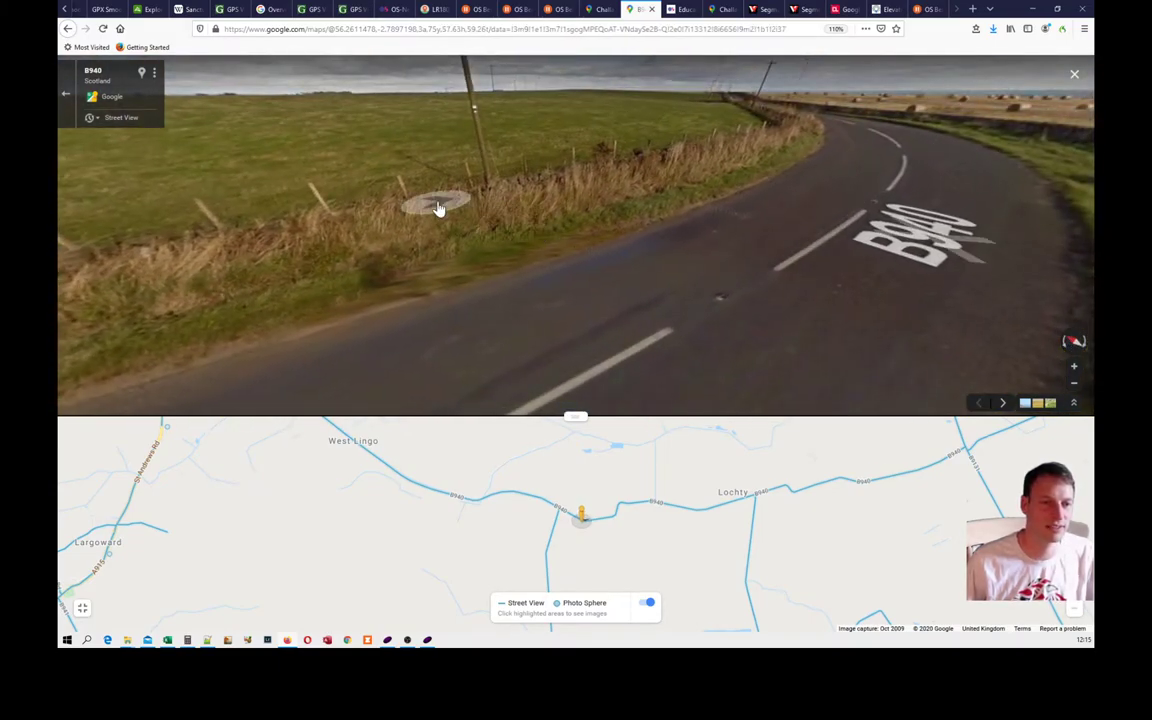
left_click(437, 206)
Zoom in on the white milestone, then zoom out and step on toward the red building
double_click(592, 252)
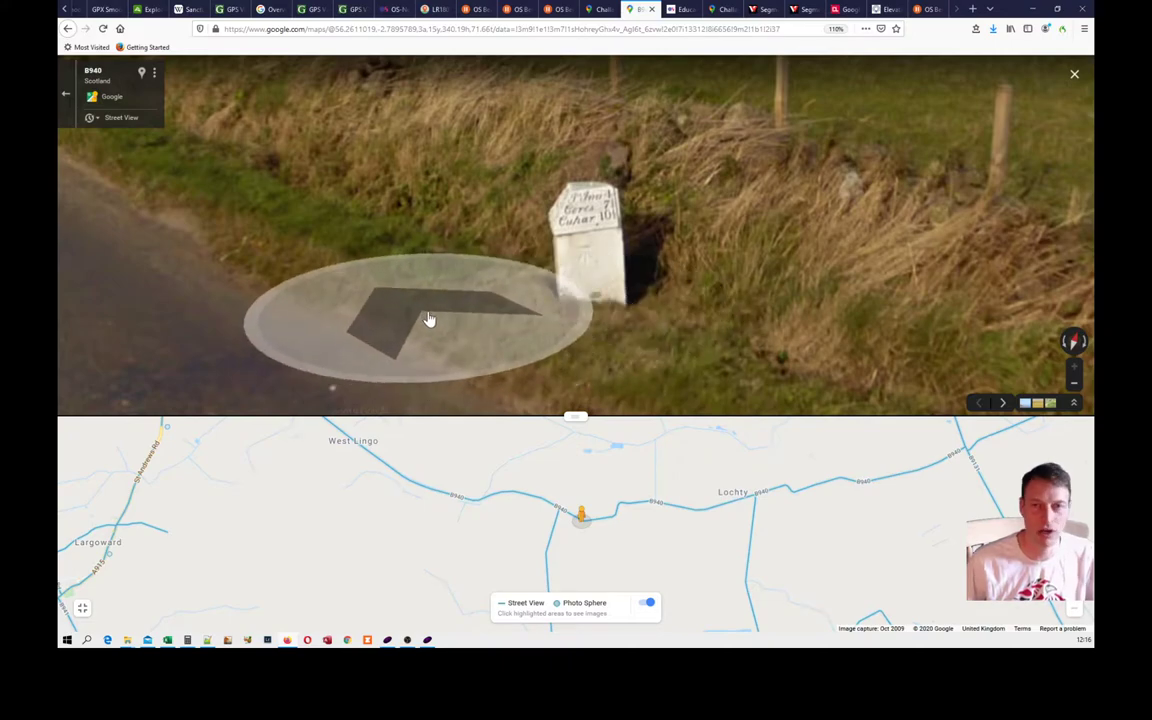
scroll(381, 303, "down", 3)
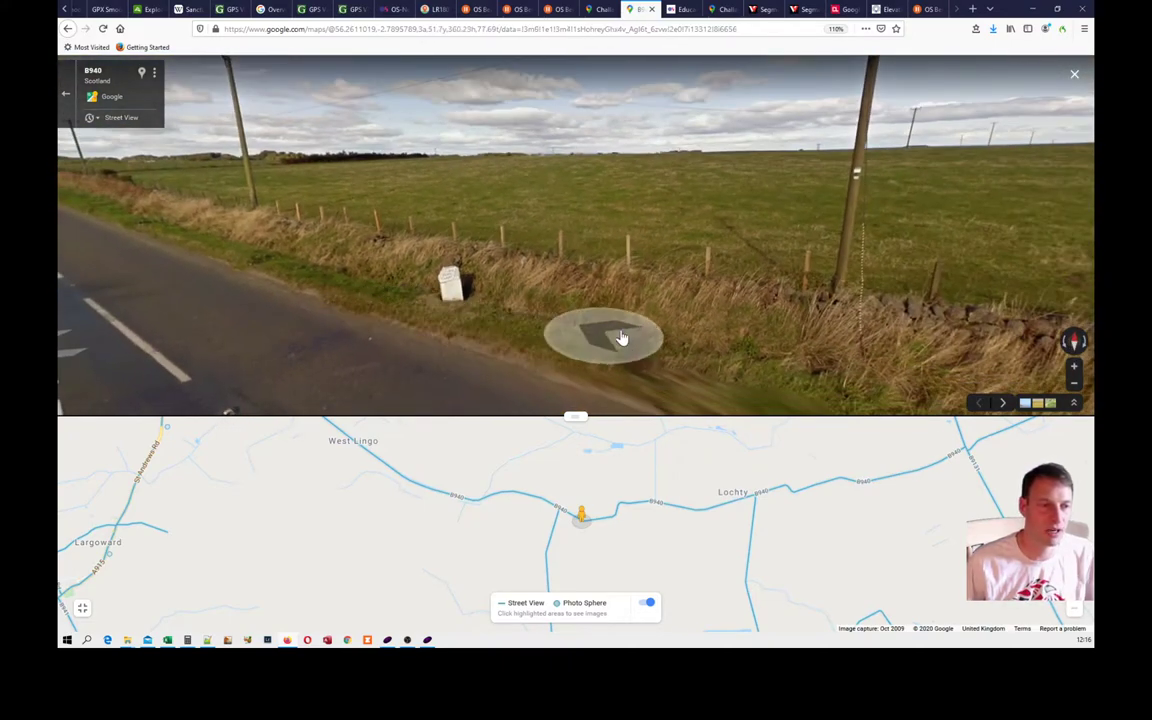
left_click_drag(617, 334, 293, 297)
left_click(664, 262)
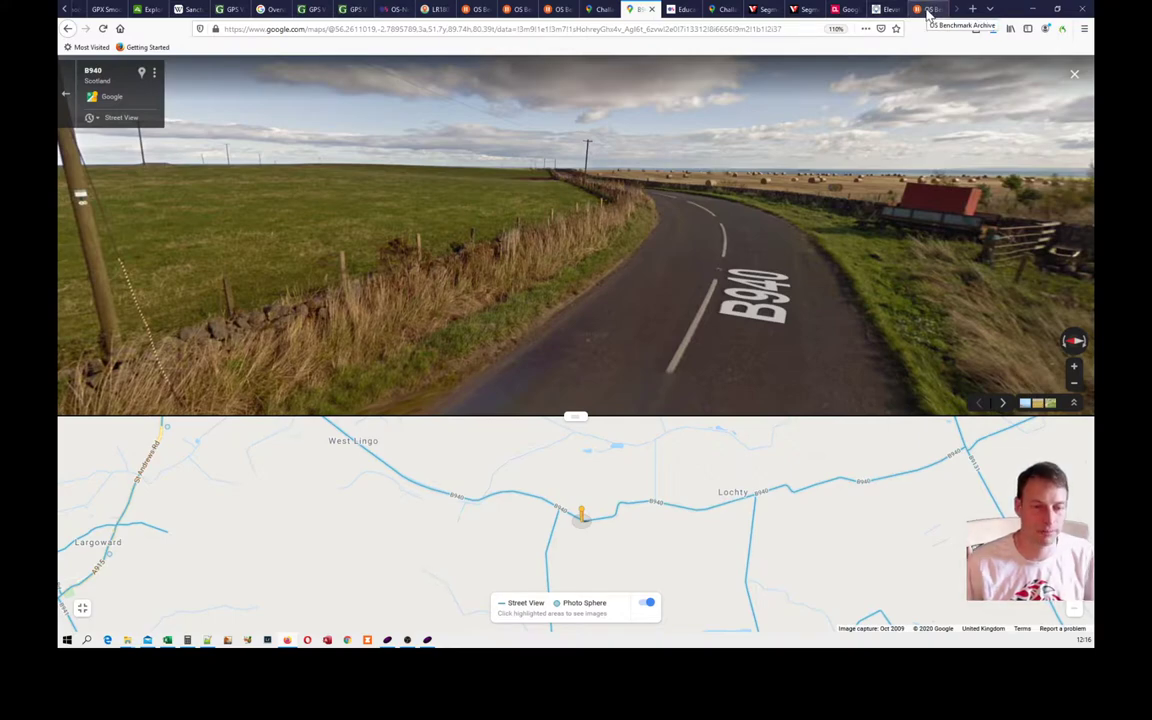
Zoom out the GpsPrune map to show the whole ride running south from St Andrews across east Fife
left_click(388, 641)
scroll(669, 430, "down", 3)
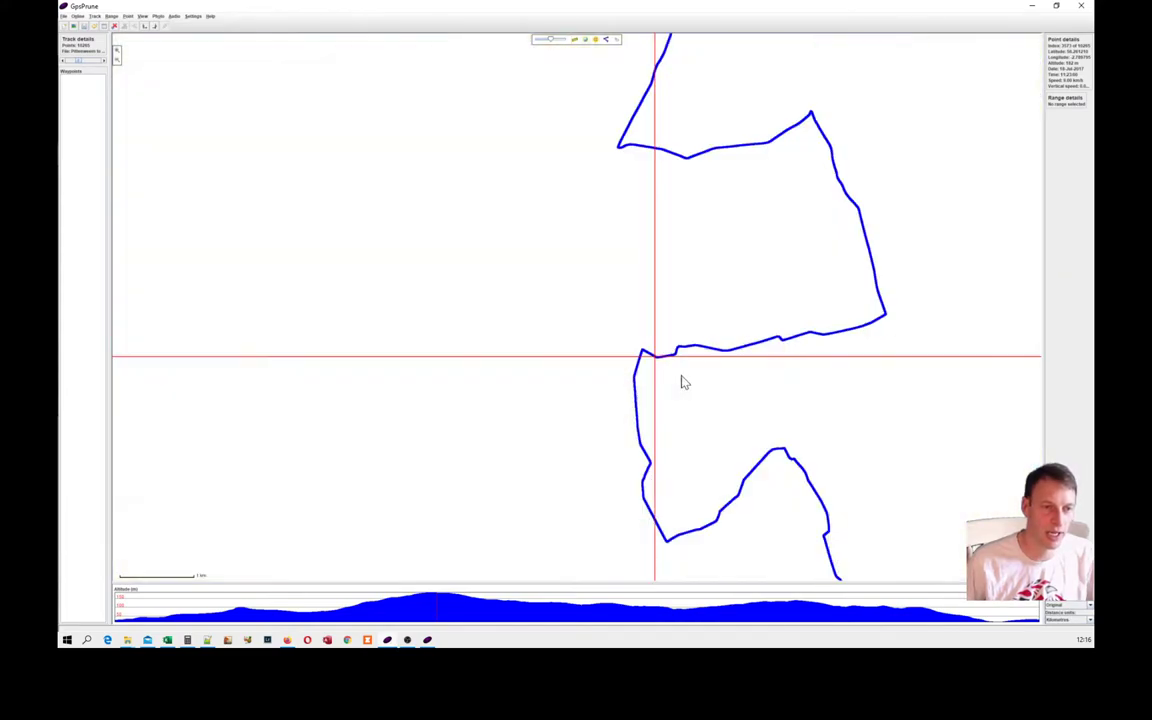
left_click_drag(754, 207, 720, 385)
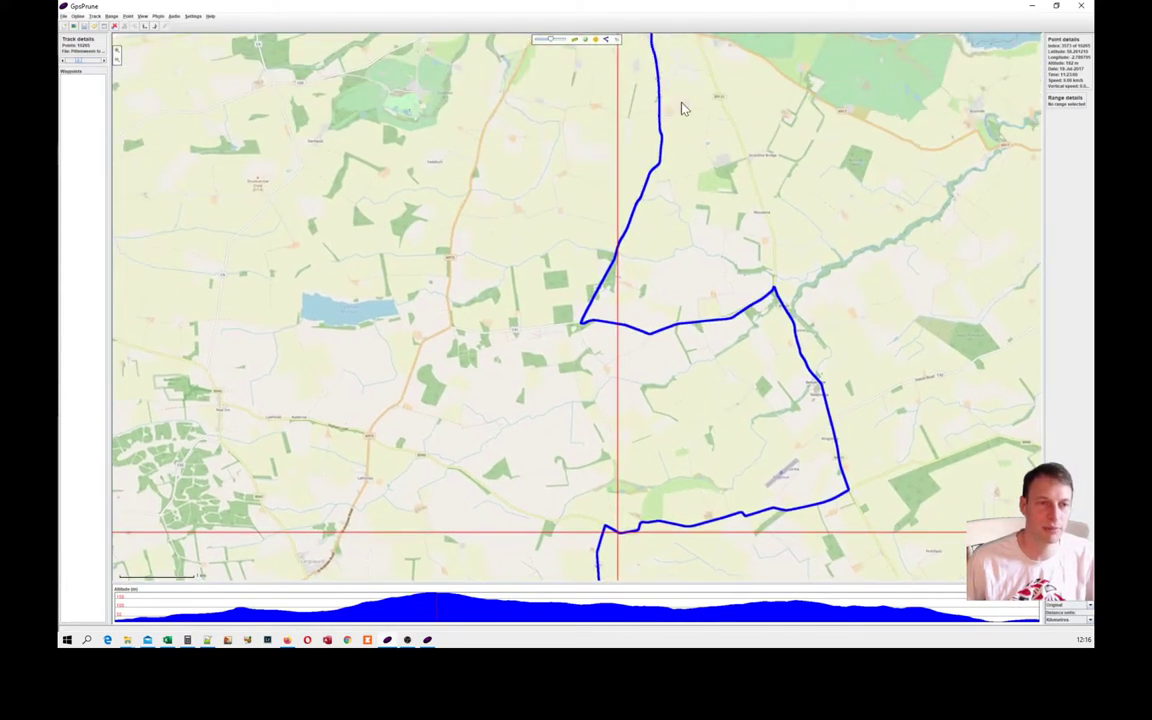
scroll(680, 215, "down", 2)
scroll(673, 220, "up", 1)
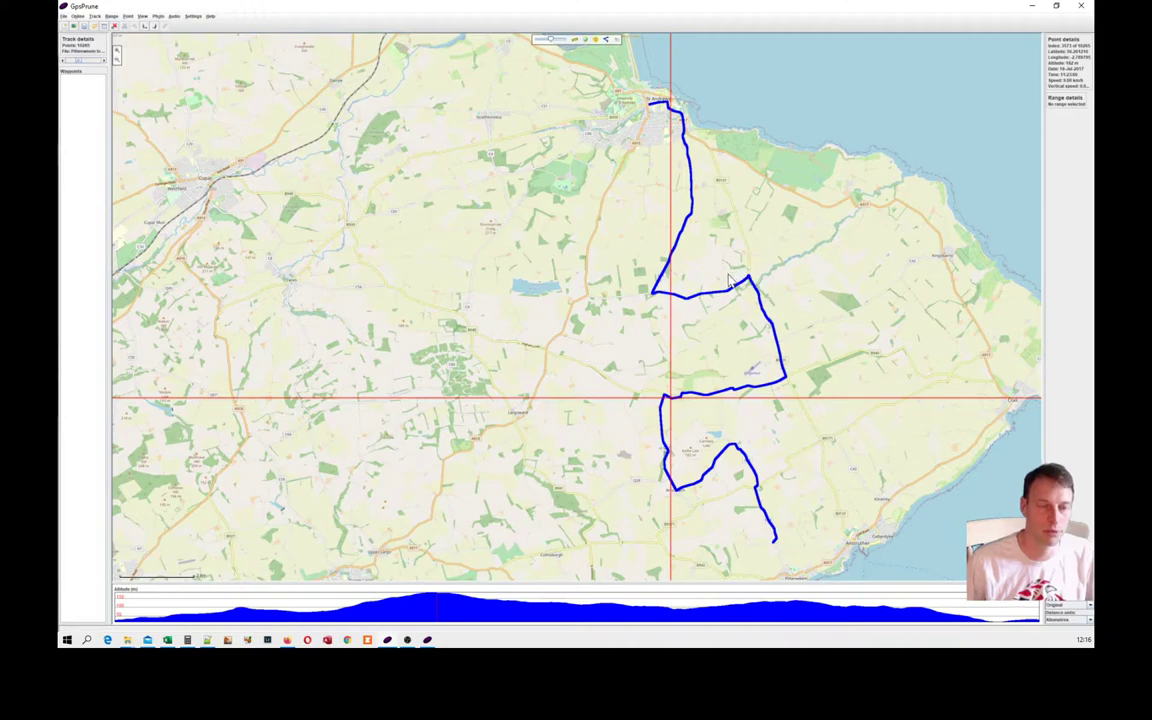
mouse_move(428, 641)
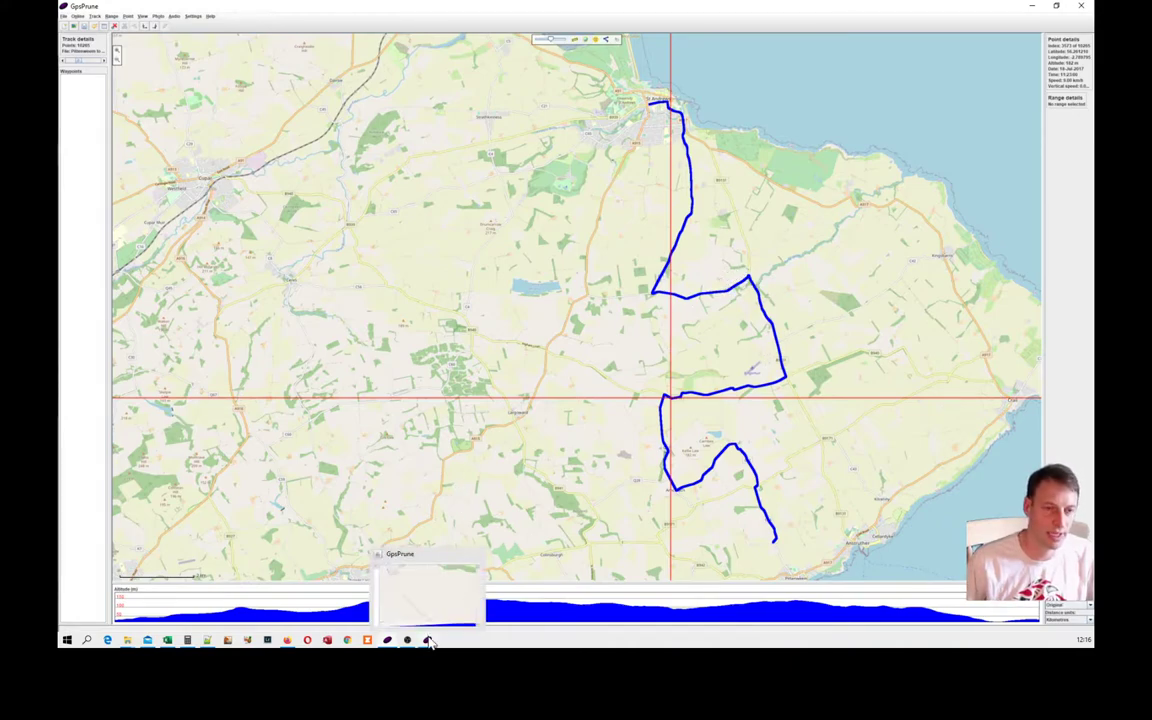
left_click(440, 612)
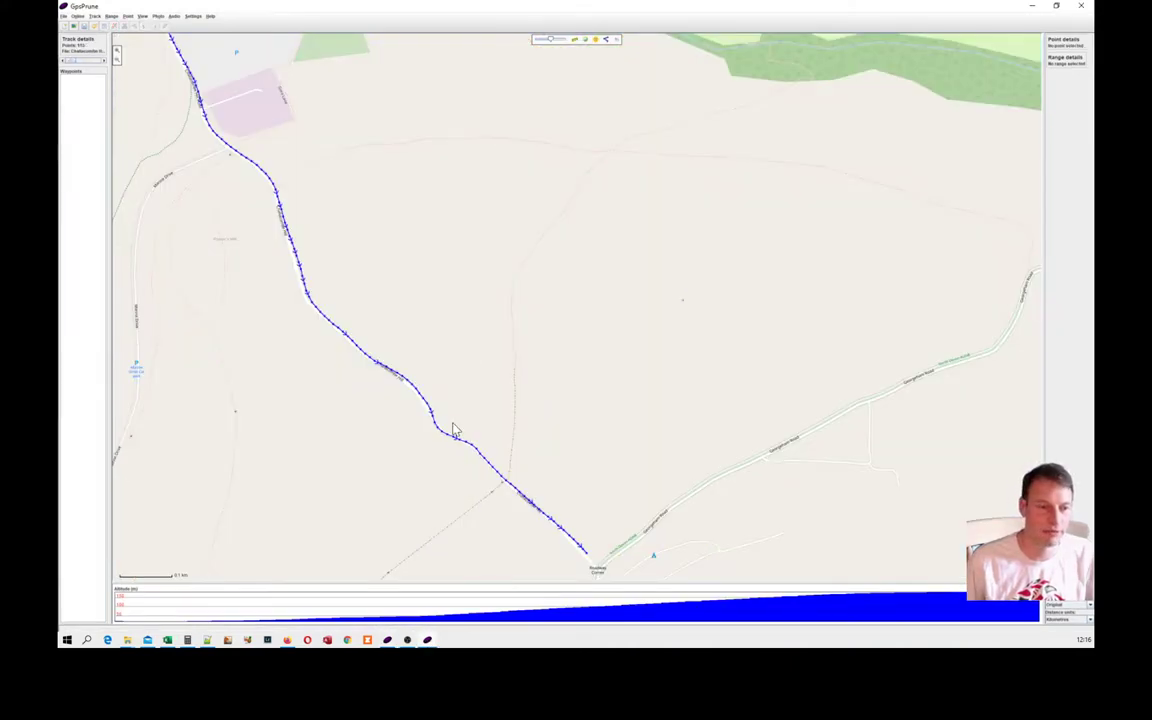
left_click_drag(453, 430, 679, 404)
scroll(673, 409, "down", 1)
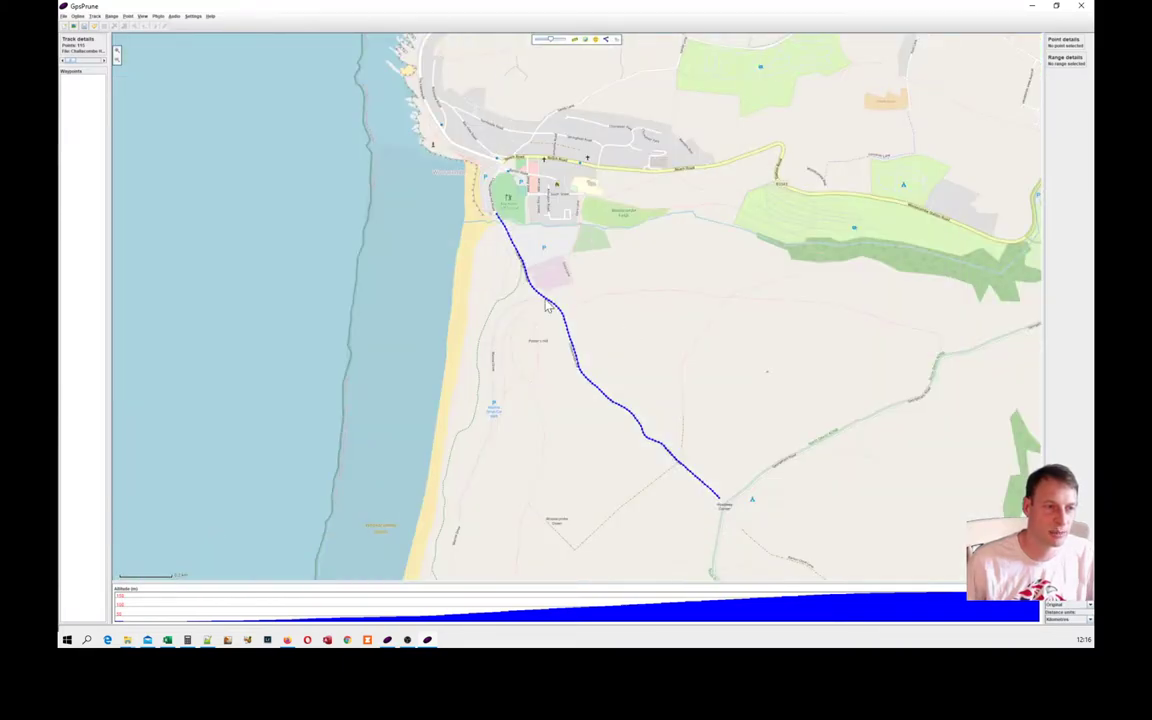
scroll(495, 232, "up", 1)
left_click_drag(500, 270, 427, 216)
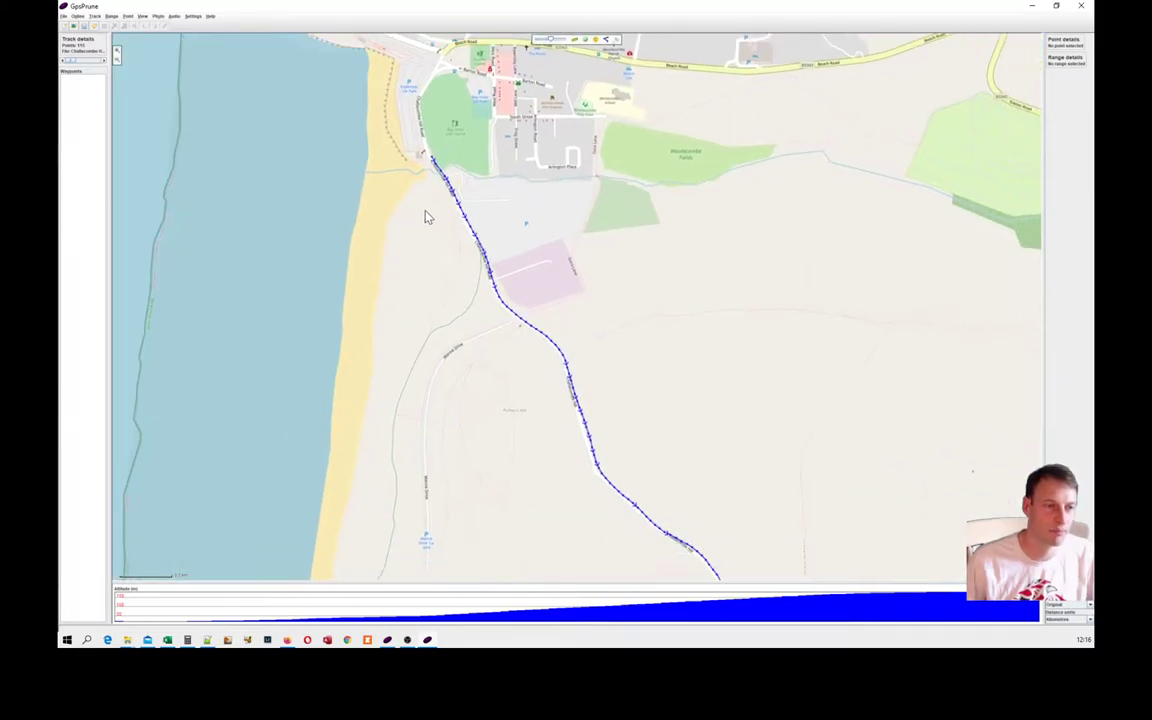
left_click_drag(625, 322, 586, 283)
left_click_drag(709, 324, 612, 257)
left_click_drag(623, 304, 597, 265)
left_click_drag(725, 389, 677, 318)
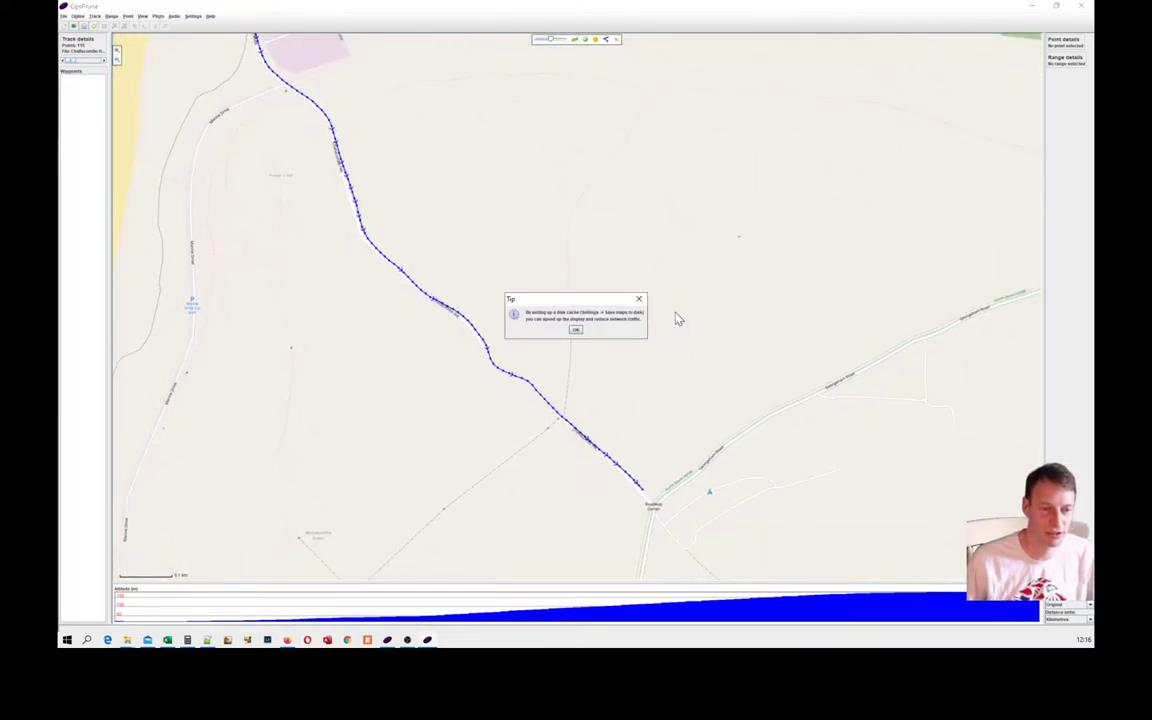
left_click(577, 330)
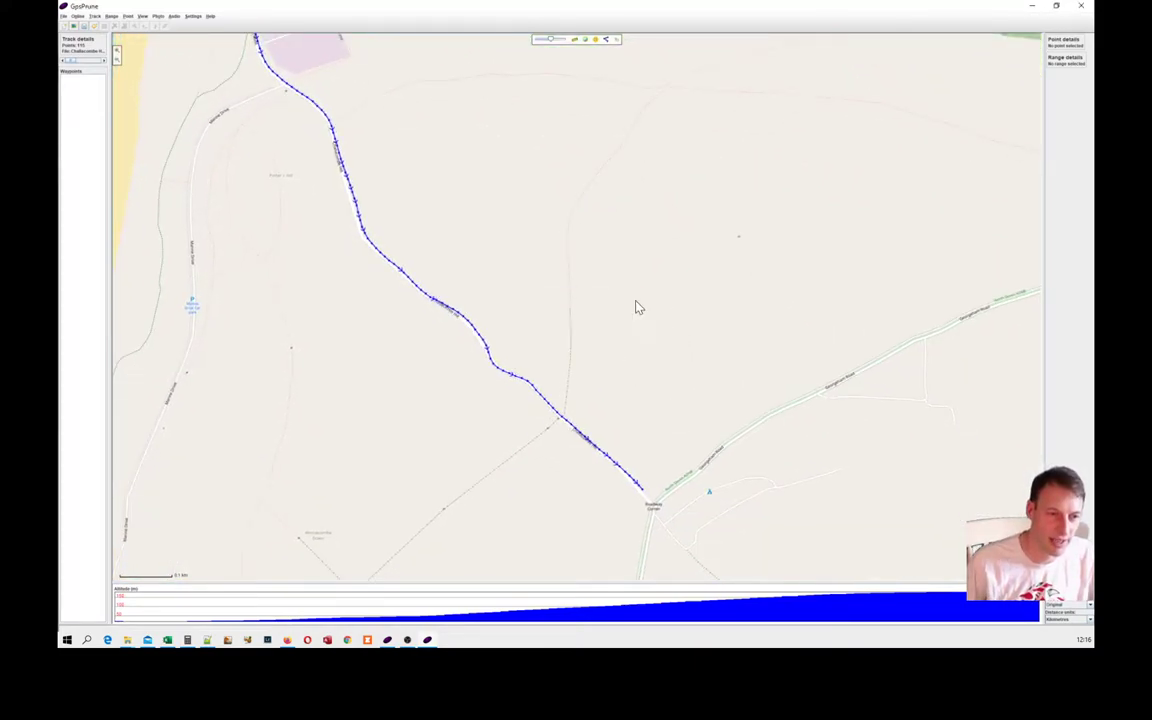
left_click_drag(632, 420, 770, 555)
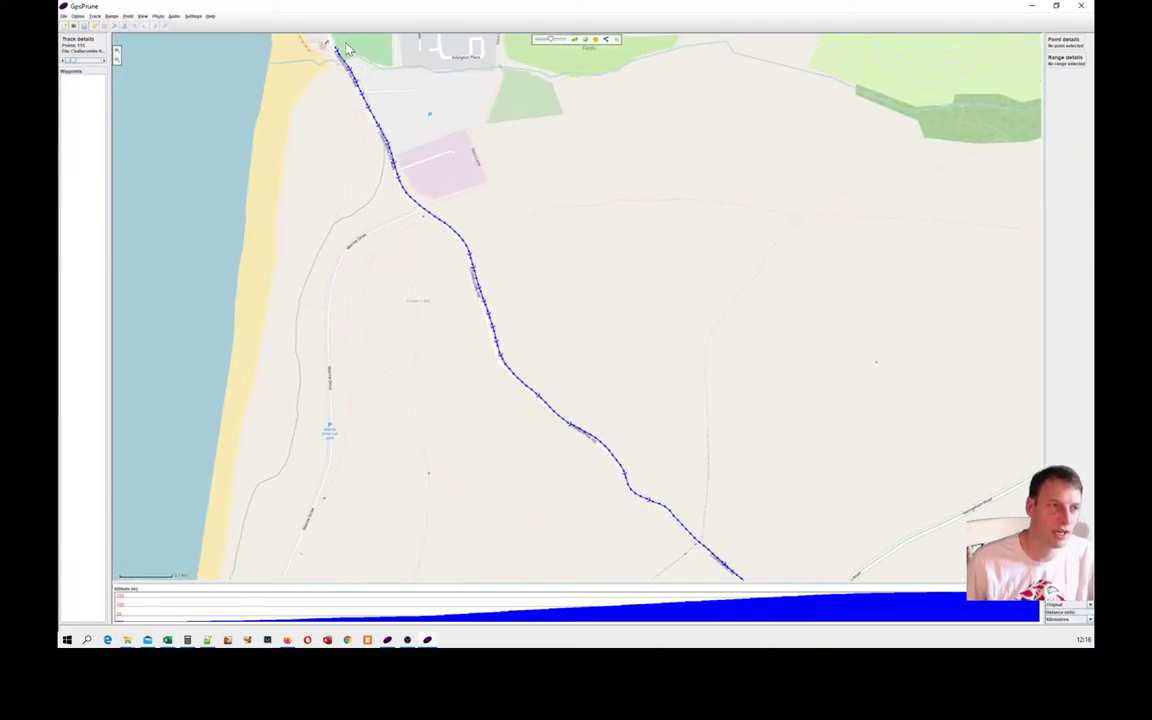
left_click_drag(590, 288, 321, 5)
left_click_drag(525, 434, 483, 425)
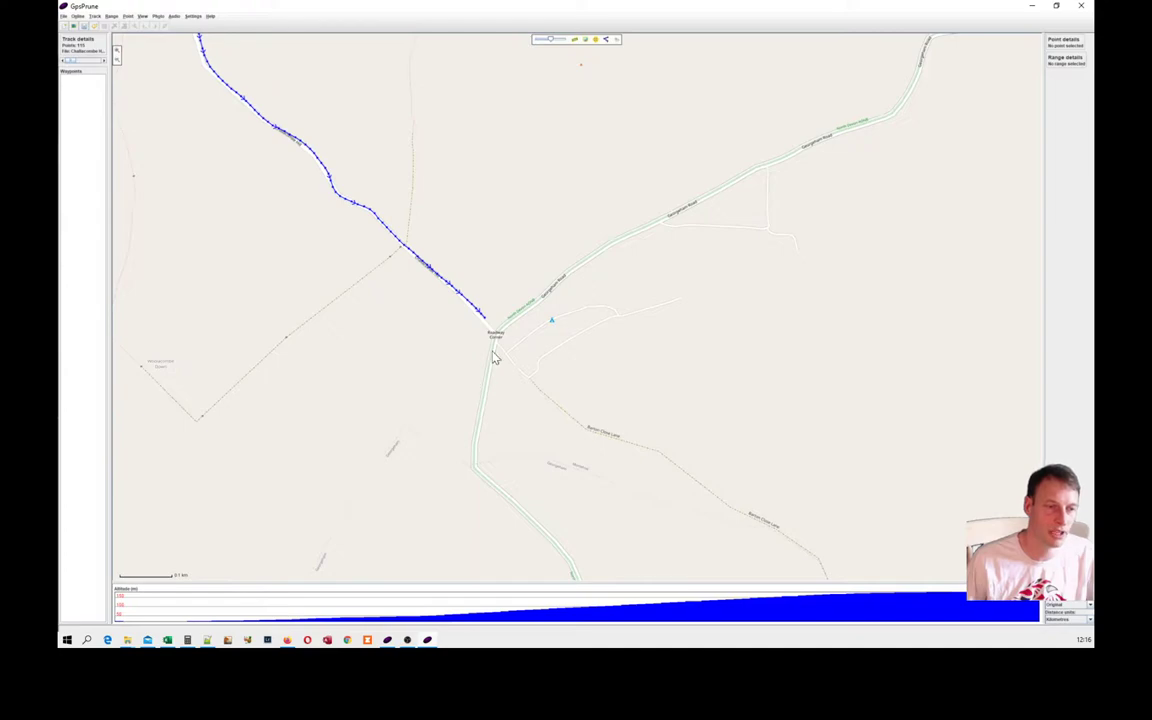
left_click_drag(320, 117, 510, 250)
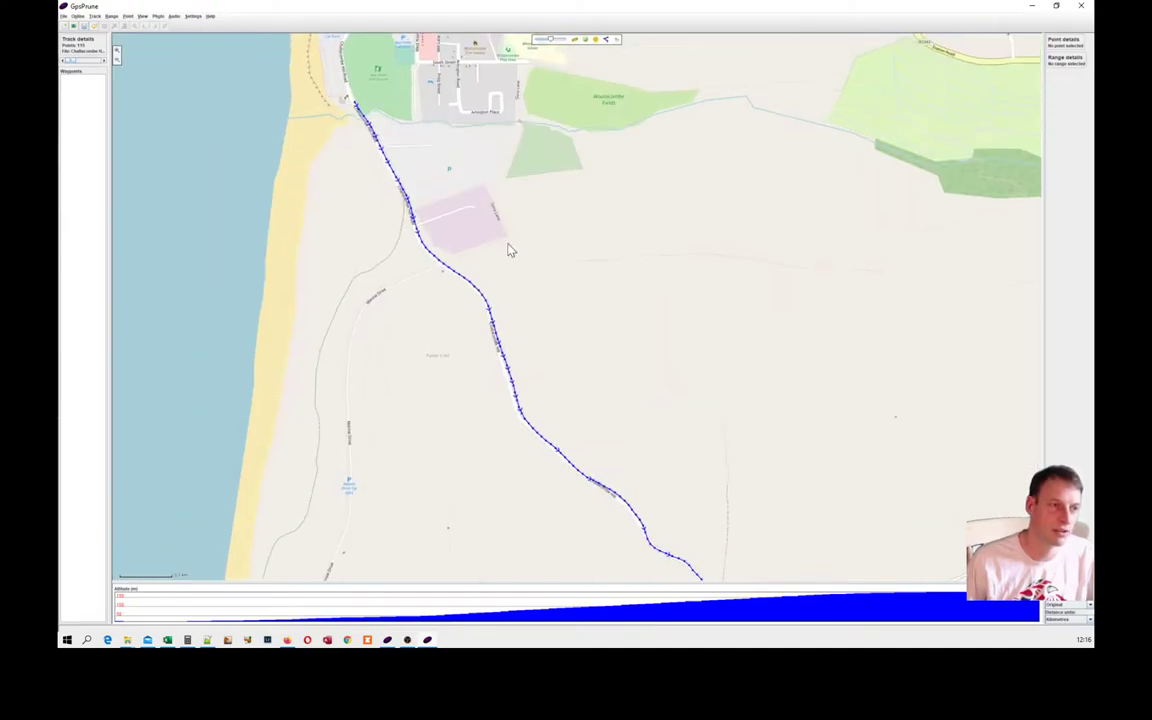
left_click_drag(349, 82, 367, 227)
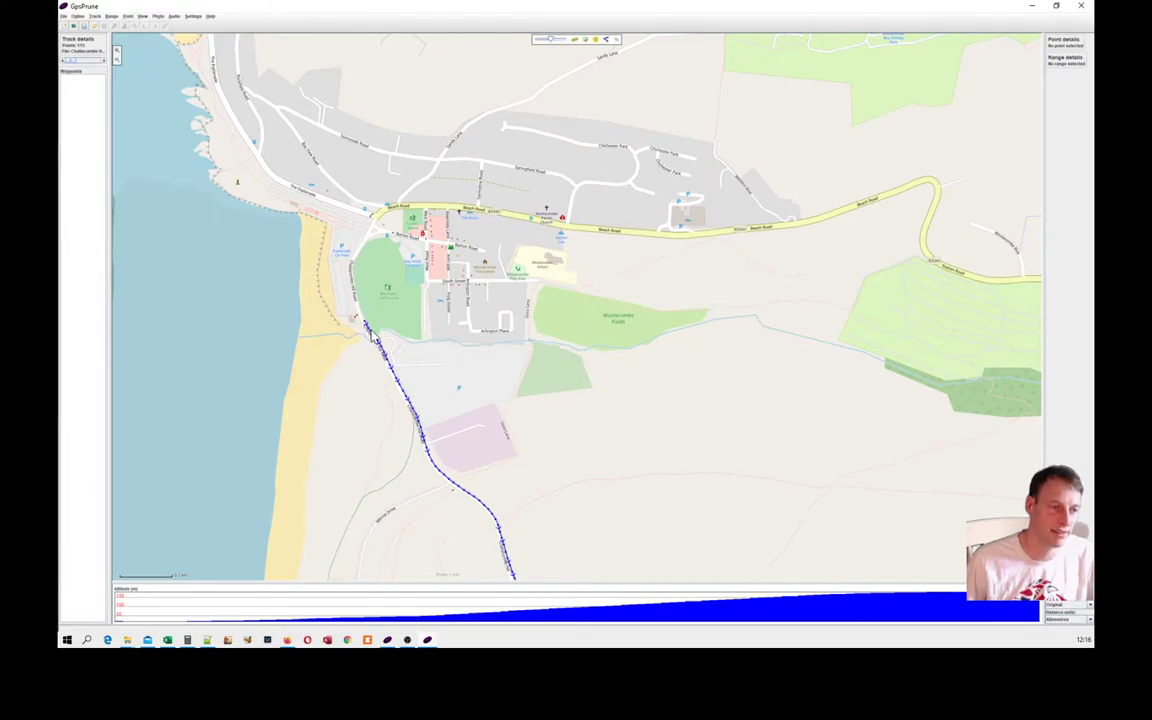
left_click_drag(486, 438, 300, 145)
left_click_drag(407, 347, 368, 283)
left_click_drag(487, 484, 412, 372)
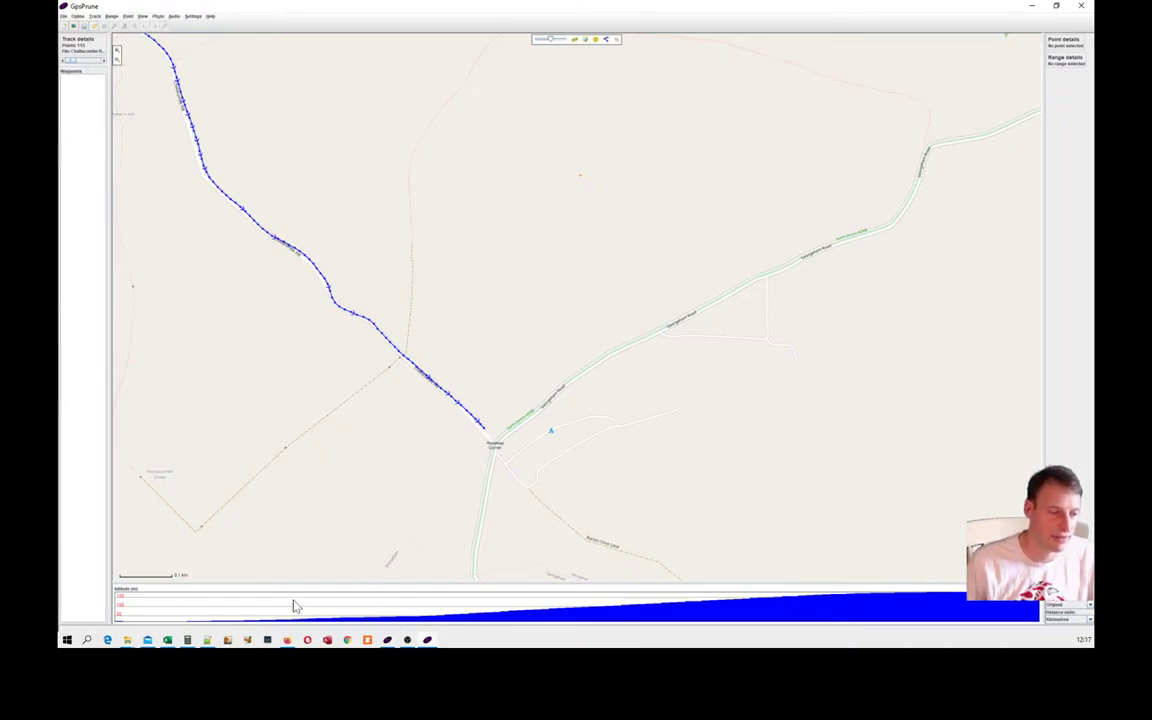
mouse_move(288, 647)
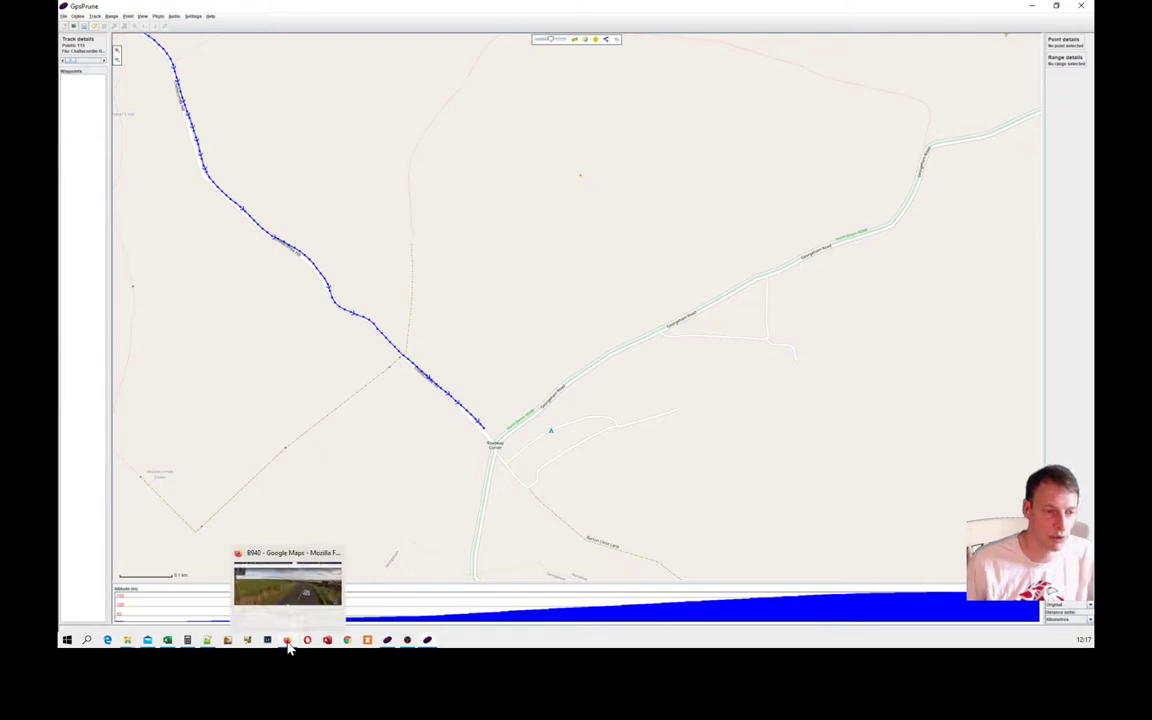
Centre the OS Benchmark Archive map on the boundary-corner benchmark at the road junction
left_click(293, 645)
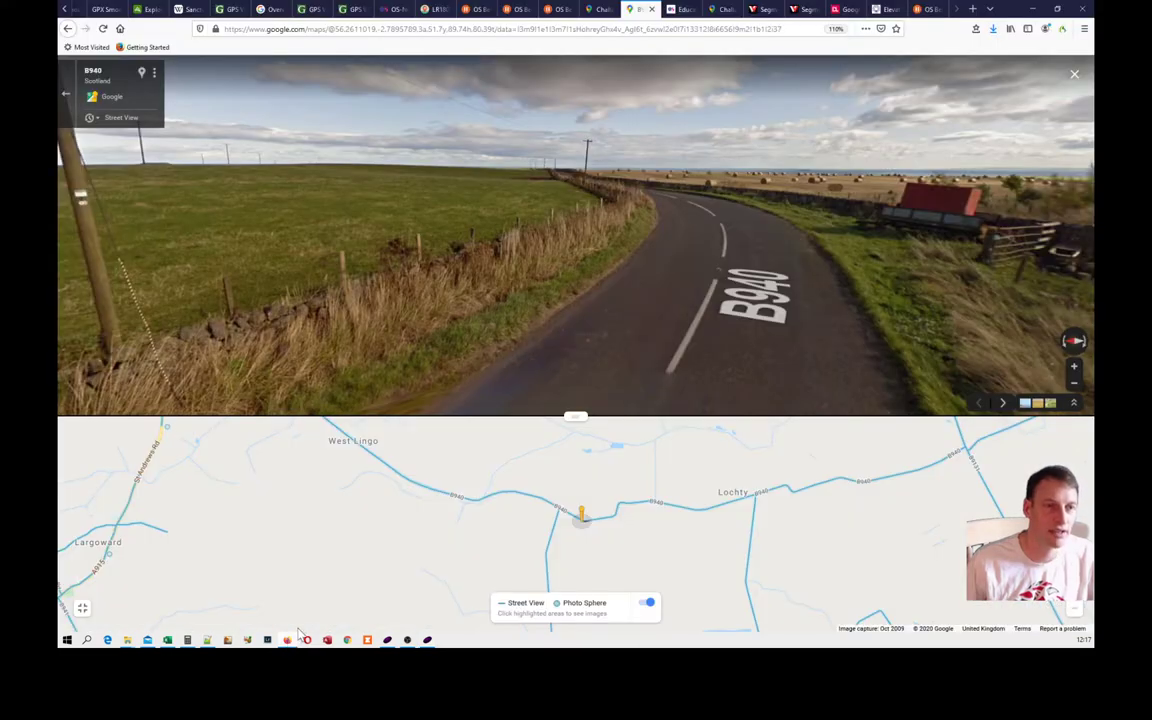
left_click(477, 11)
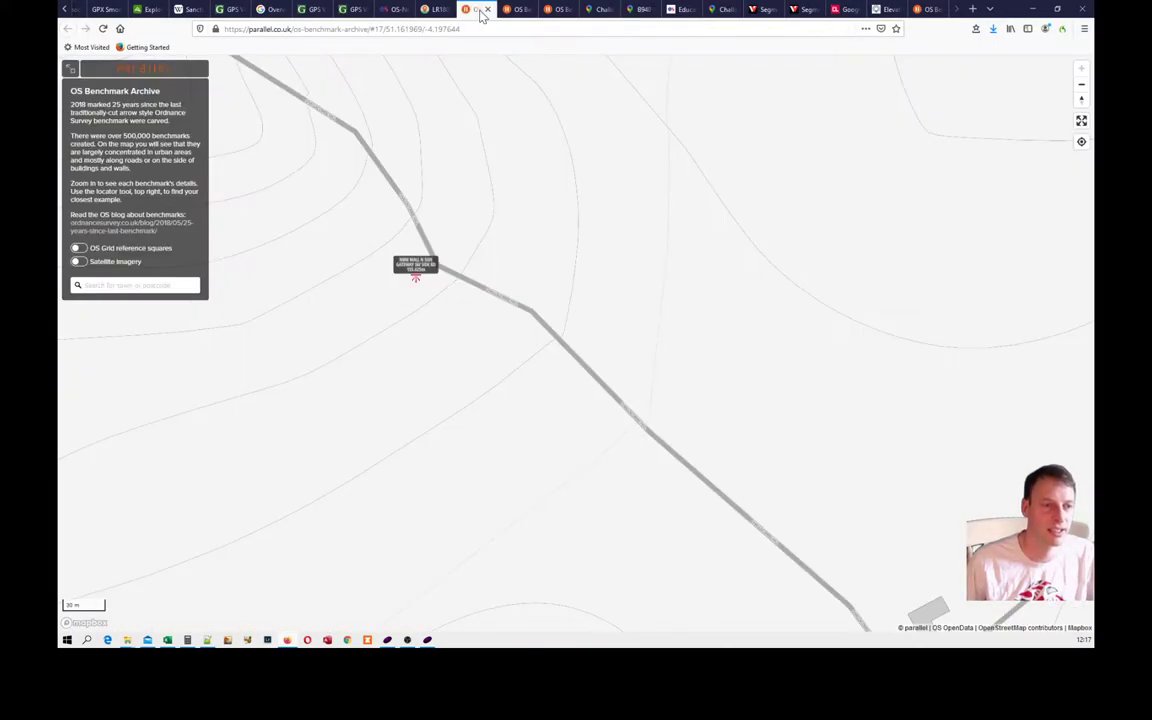
scroll(690, 400, "up", 2)
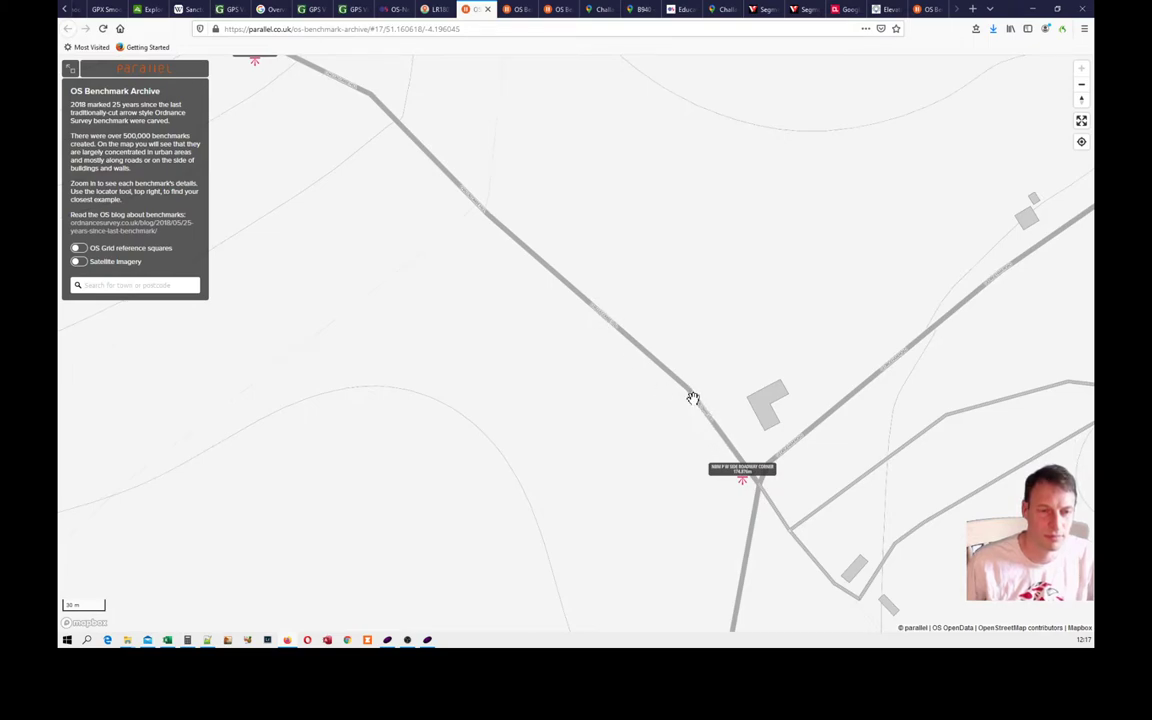
scroll(689, 396, "down", 2)
scroll(590, 343, "down", 3)
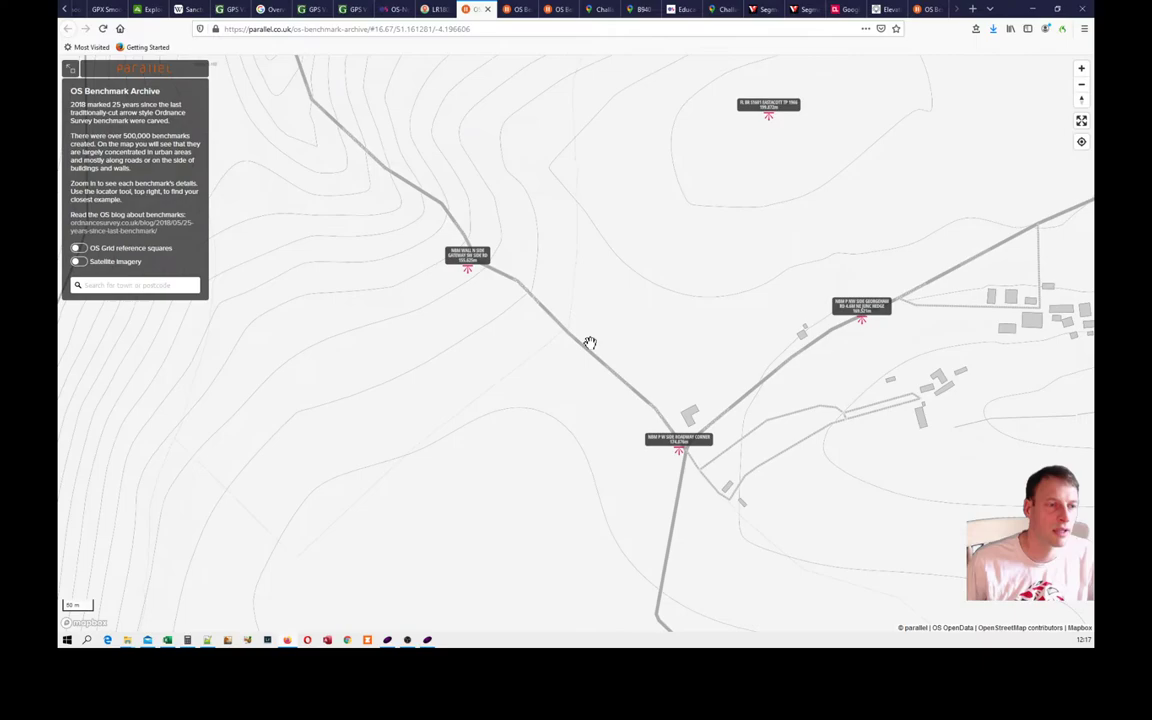
scroll(597, 361, "up", 2)
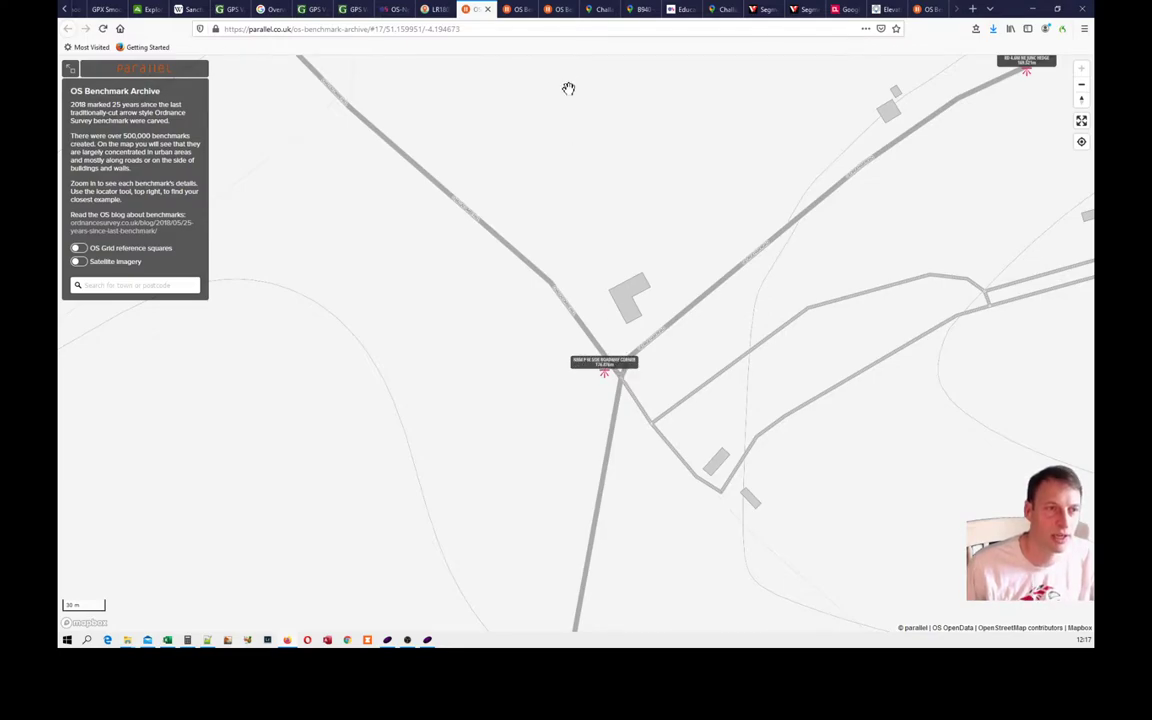
Jump to the Challacombe Hill junction in Street View and look around the verge and the car
left_click(591, 10)
left_click_drag(705, 252, 638, 267)
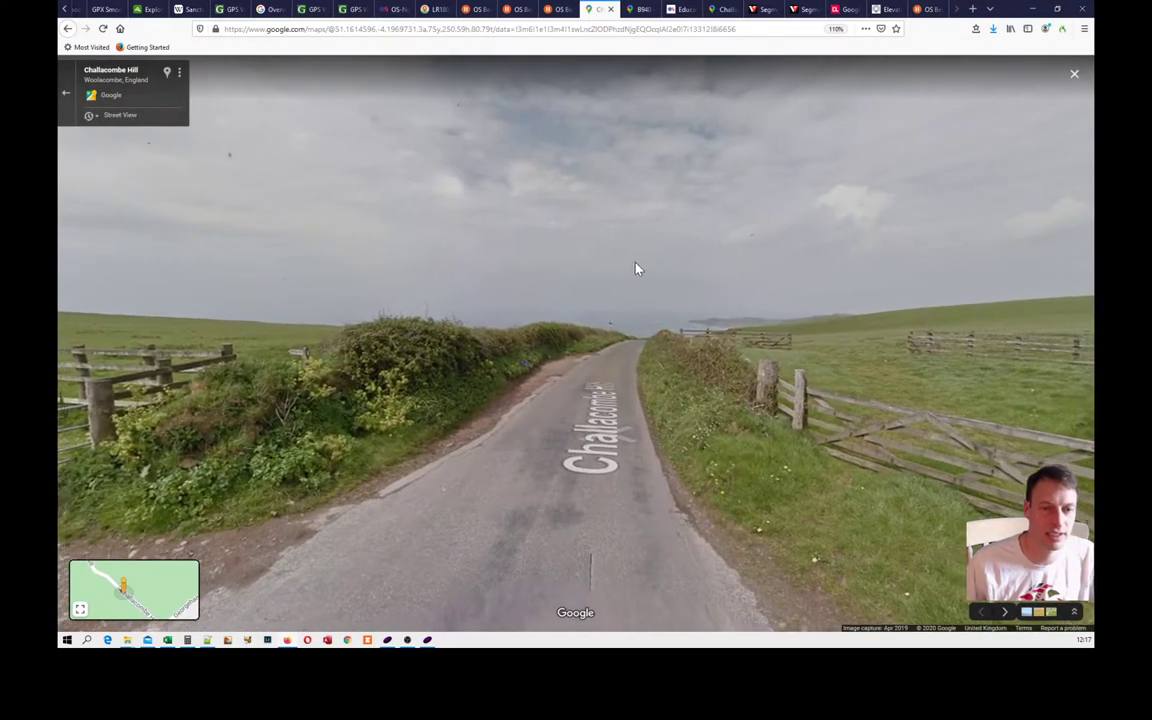
mouse_move(184, 583)
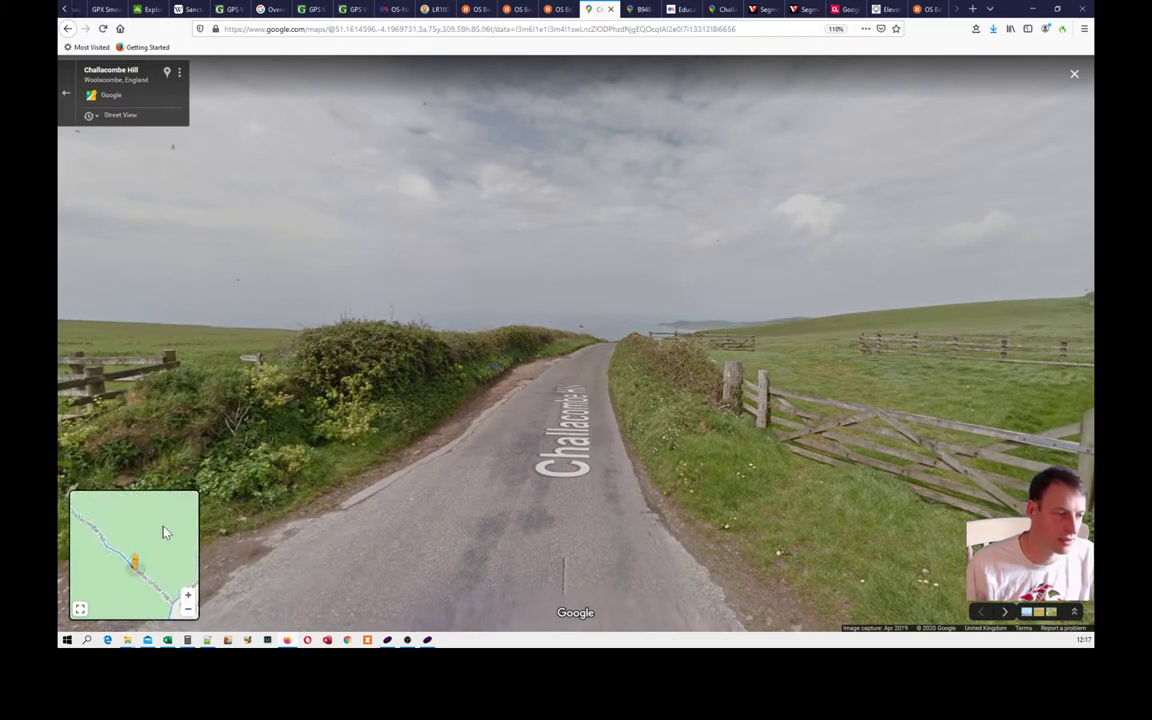
left_click(172, 607)
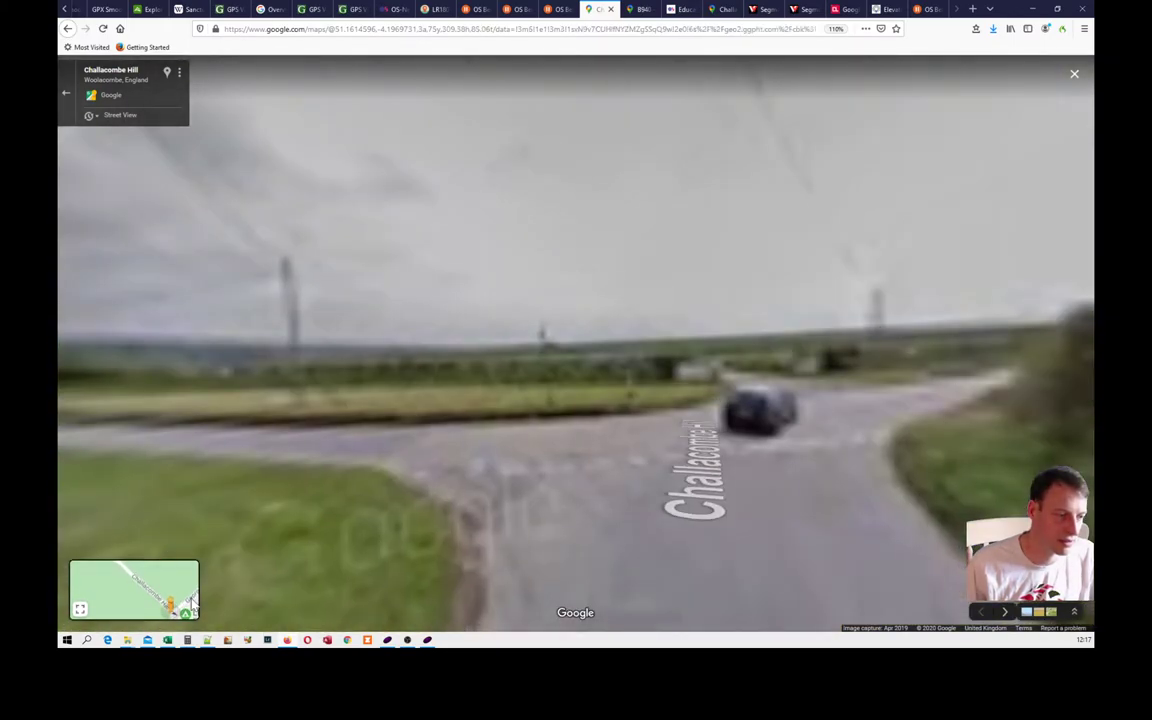
left_click_drag(700, 350, 584, 309)
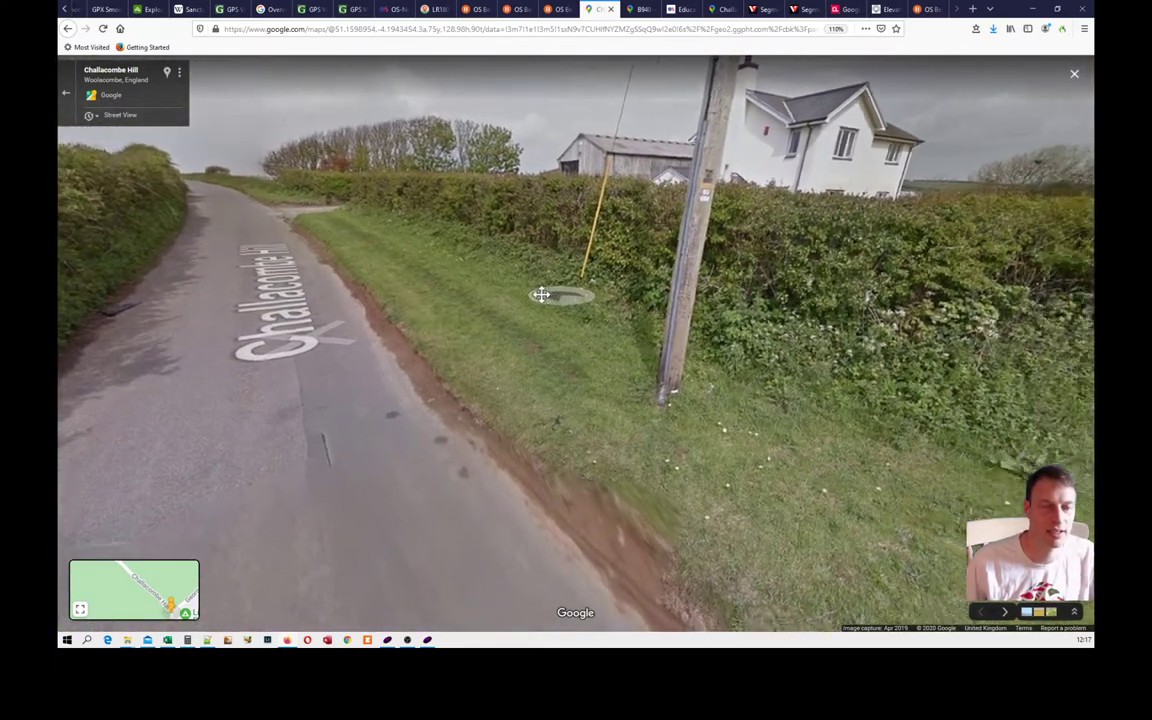
key("Right")
key("Right")
key("Right")
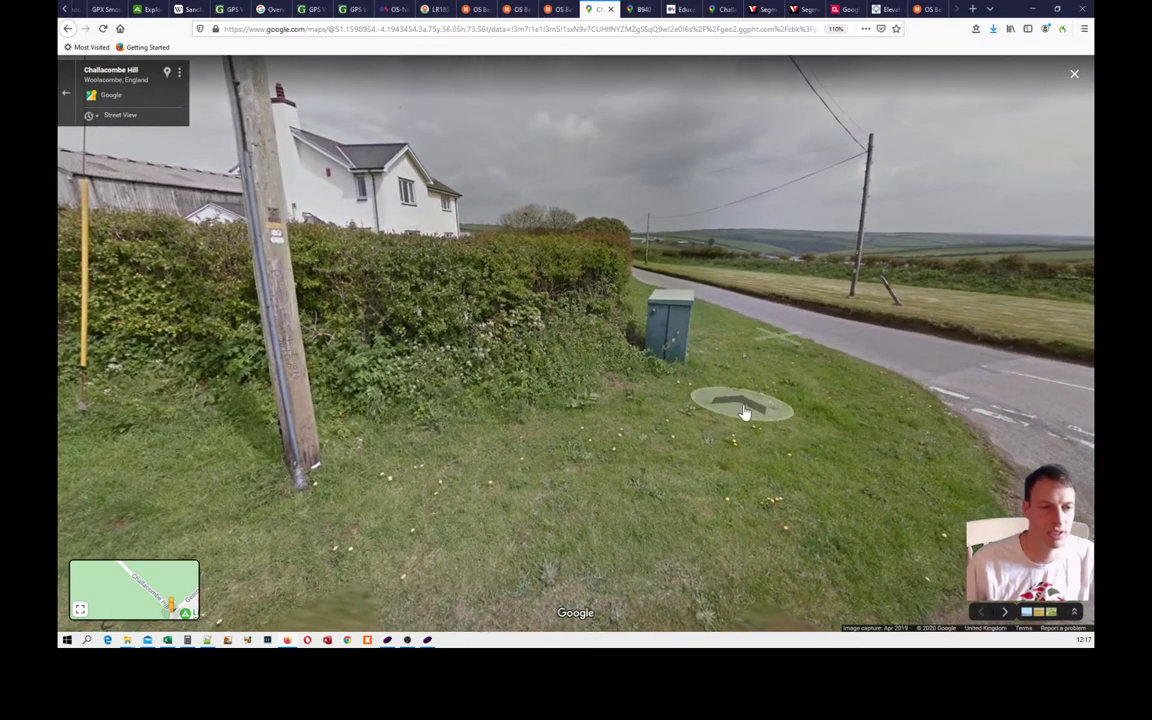
left_click_drag(743, 412, 754, 264)
key("Left")
key("Left")
key("Left")
key("Left")
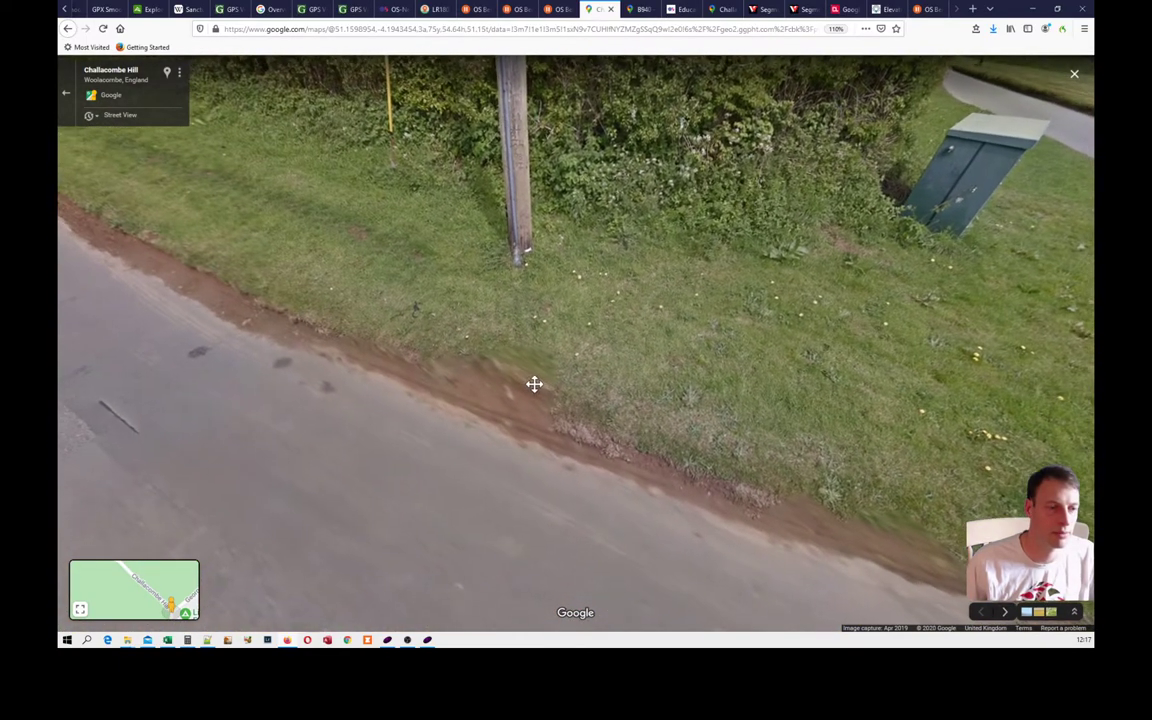
key("Right")
key("Right")
key("Right")
key("Right")
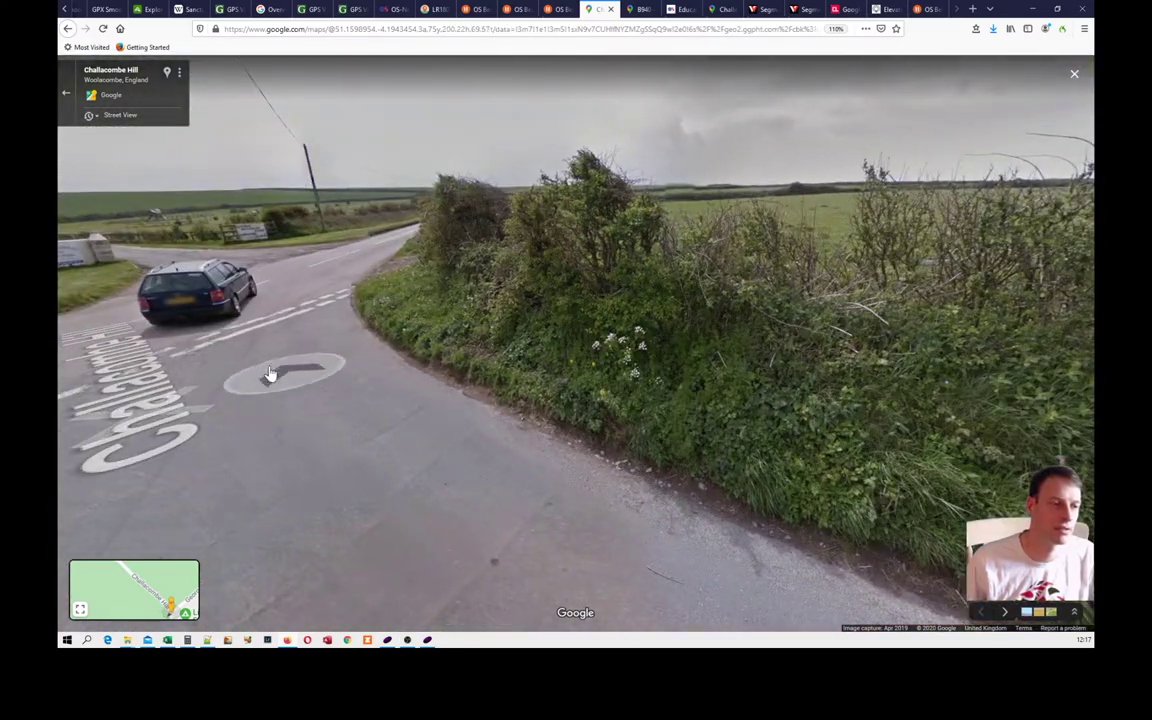
Walk along Challacombe Hill to the junction by the white house and look up the lane
left_click(270, 373)
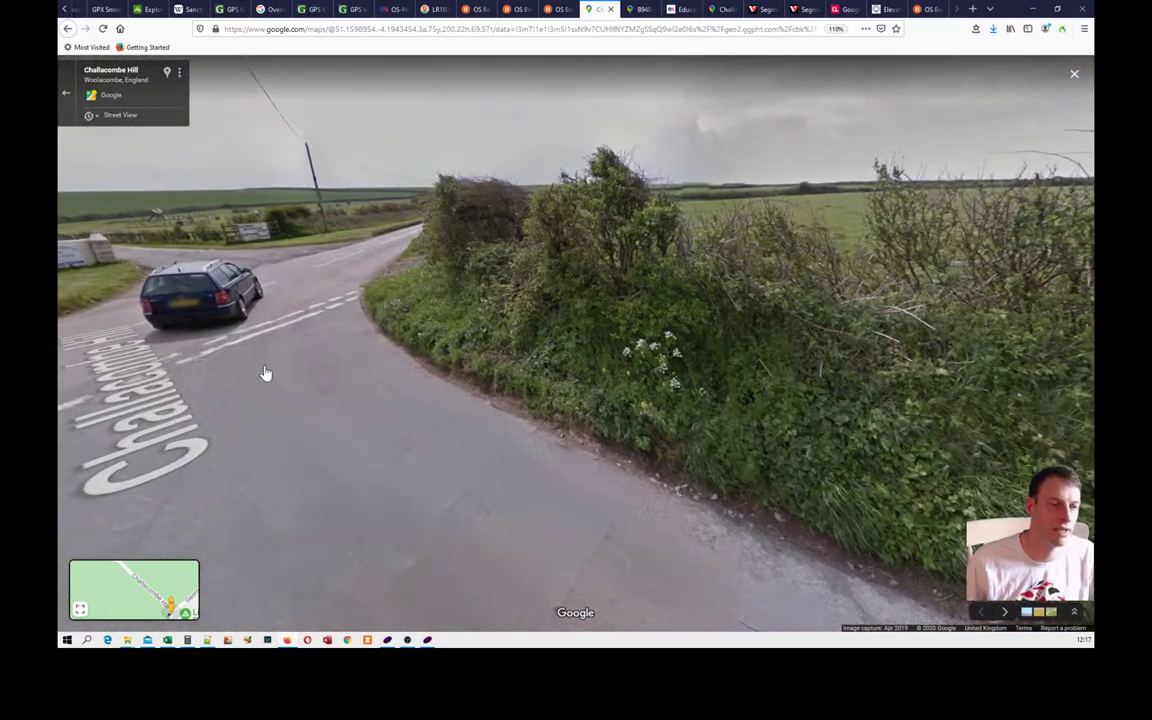
key("Right")
key("Right")
key("Left")
key("Left")
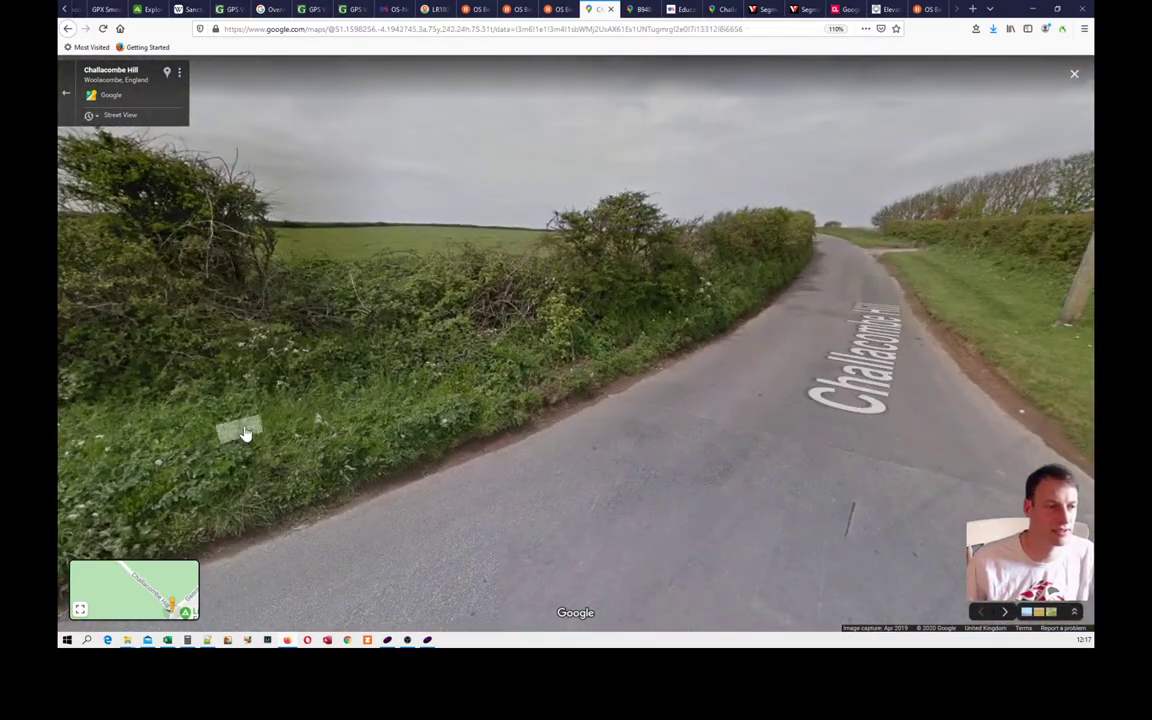
key("Right")
key("Right")
left_click(606, 469)
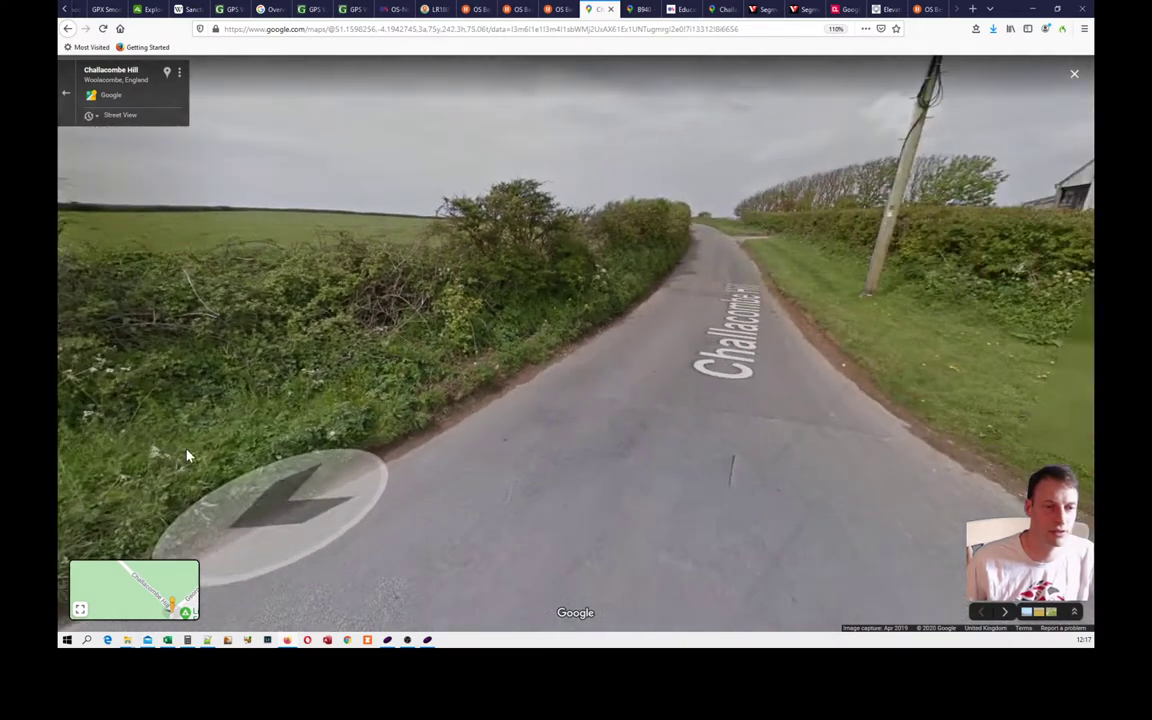
left_click(500, 432)
left_click(424, 440)
left_click(513, 437)
key("Right")
key("Right")
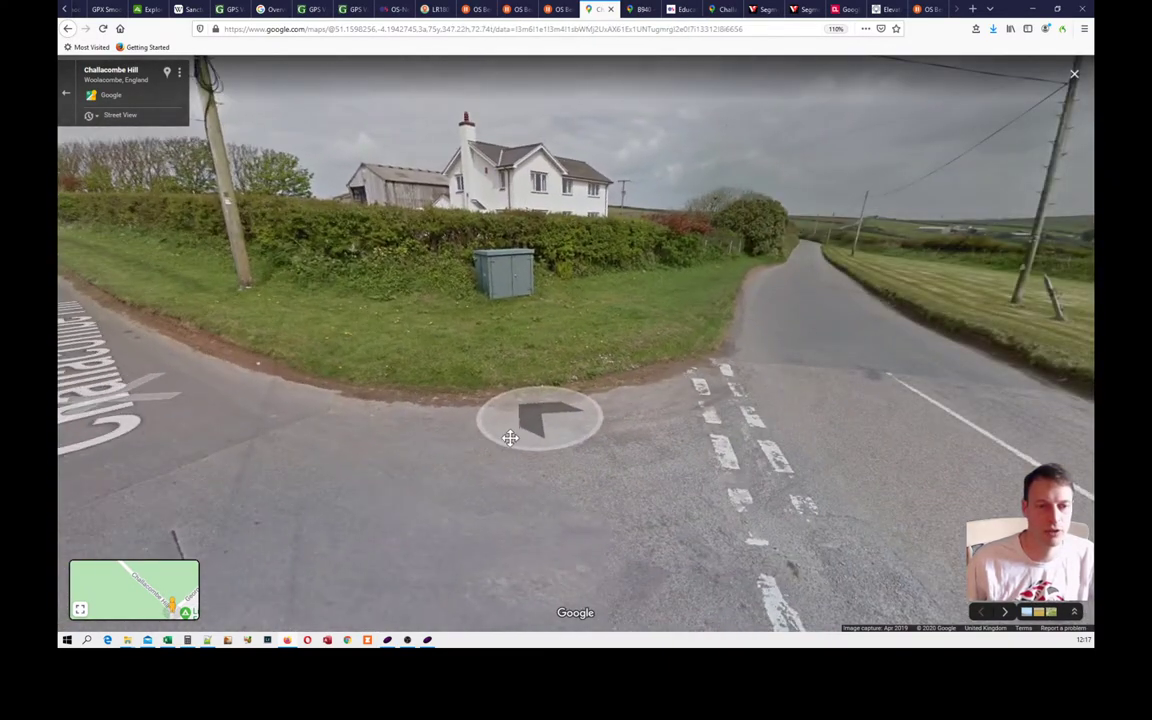
key("Down")
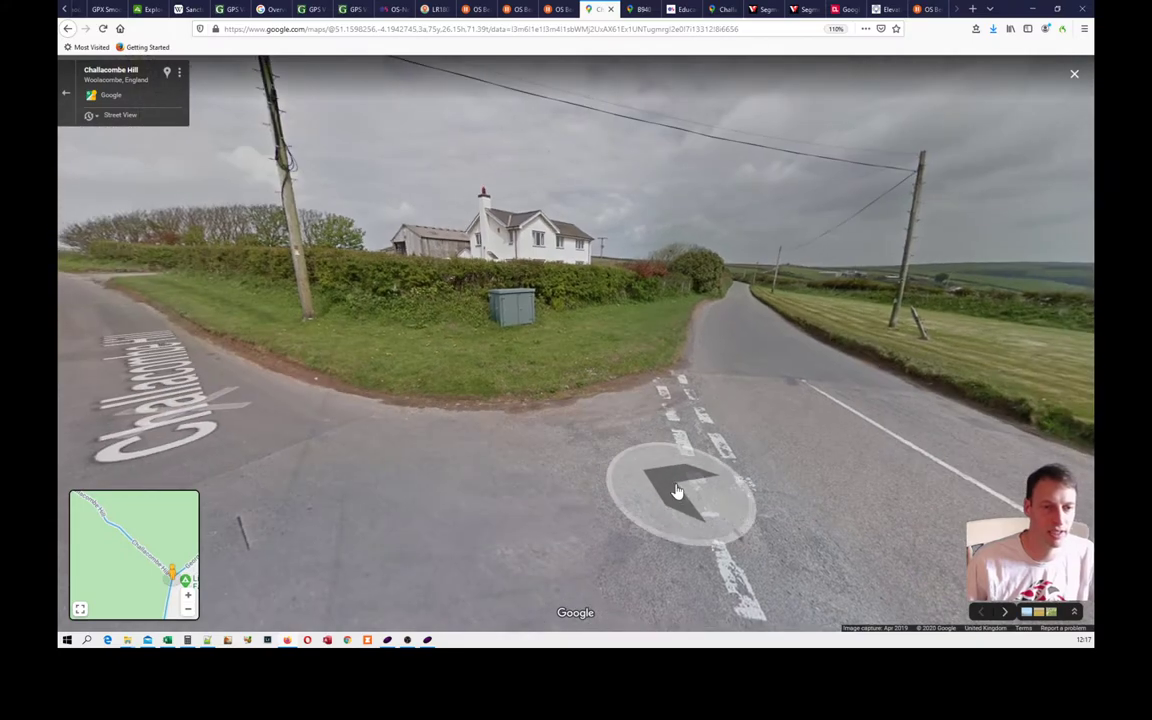
key("Left")
key("Left")
key("Left")
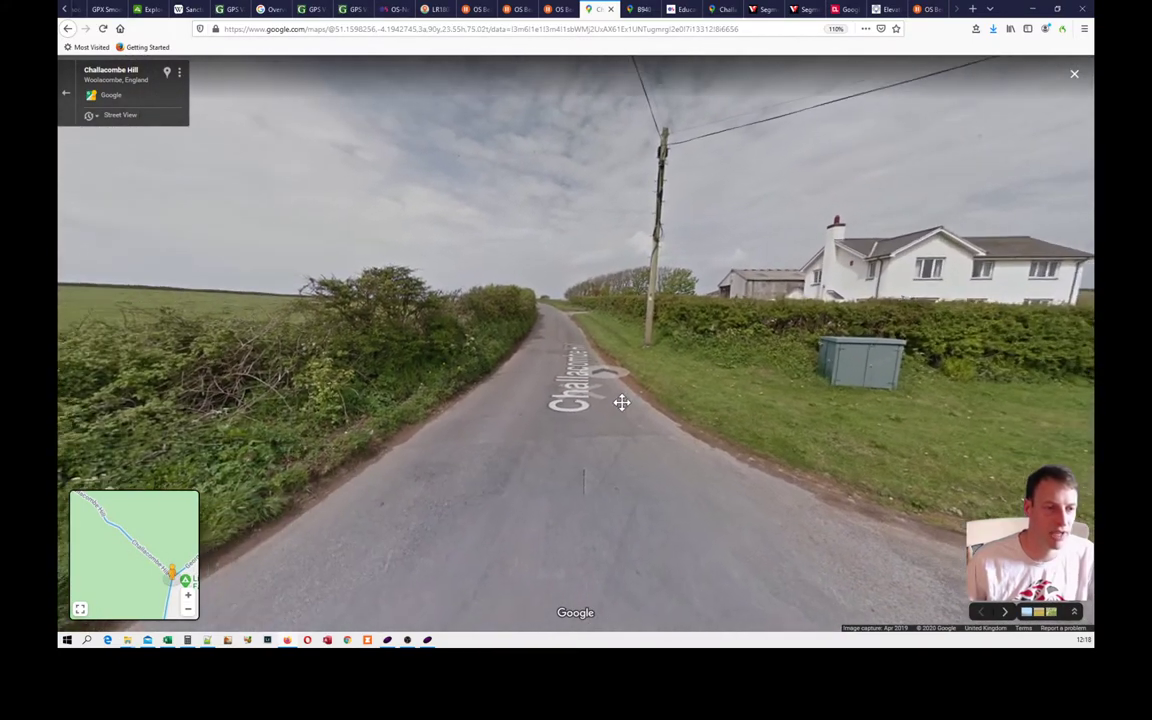
Jump further along Challacombe Hill toward the sea view, then return to the OS benchmark map
left_click_drag(553, 342, 599, 357)
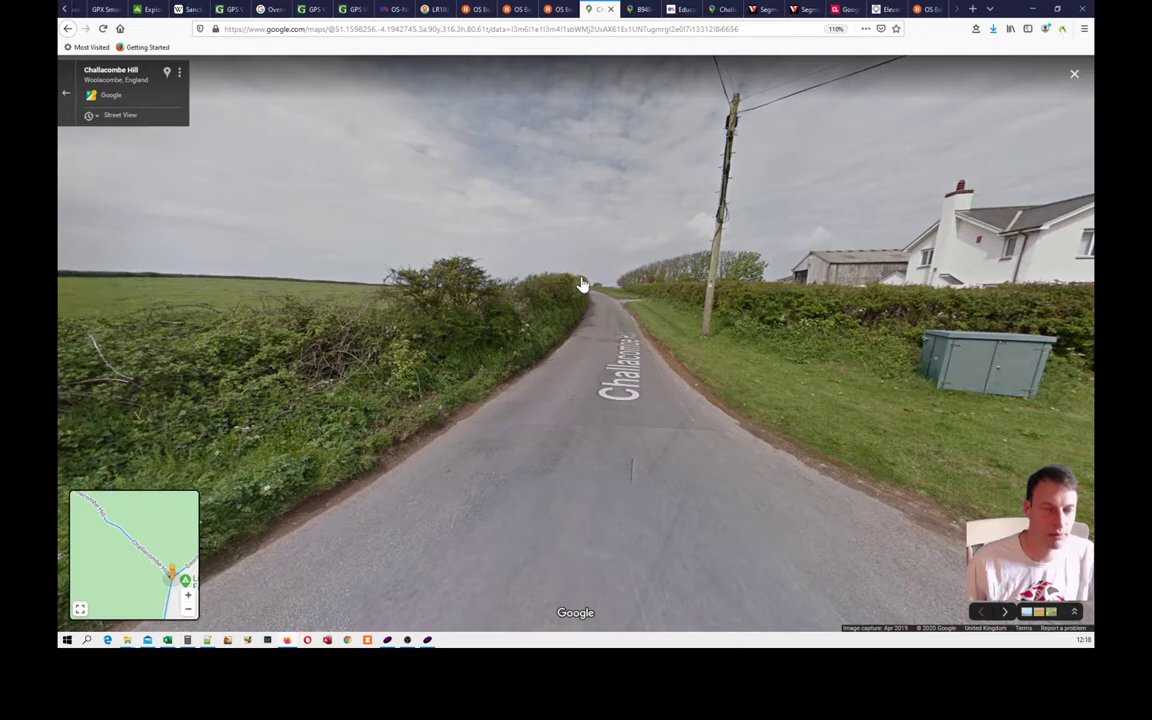
left_click_drag(612, 415, 599, 463)
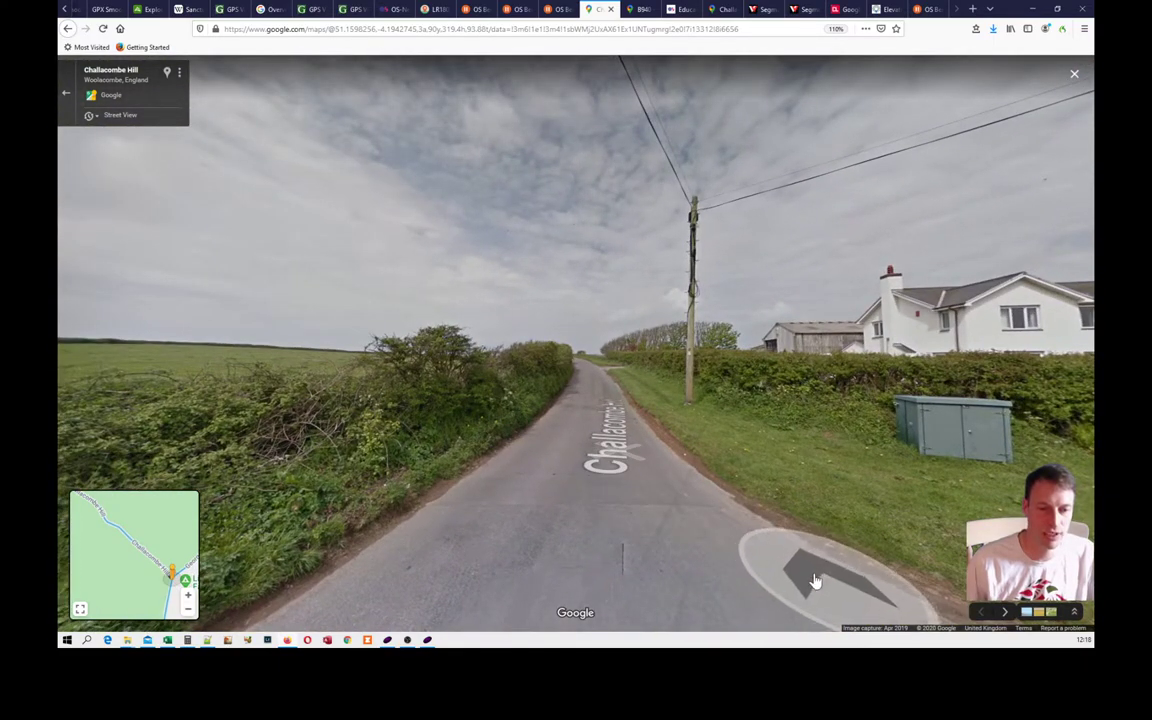
left_click(583, 372)
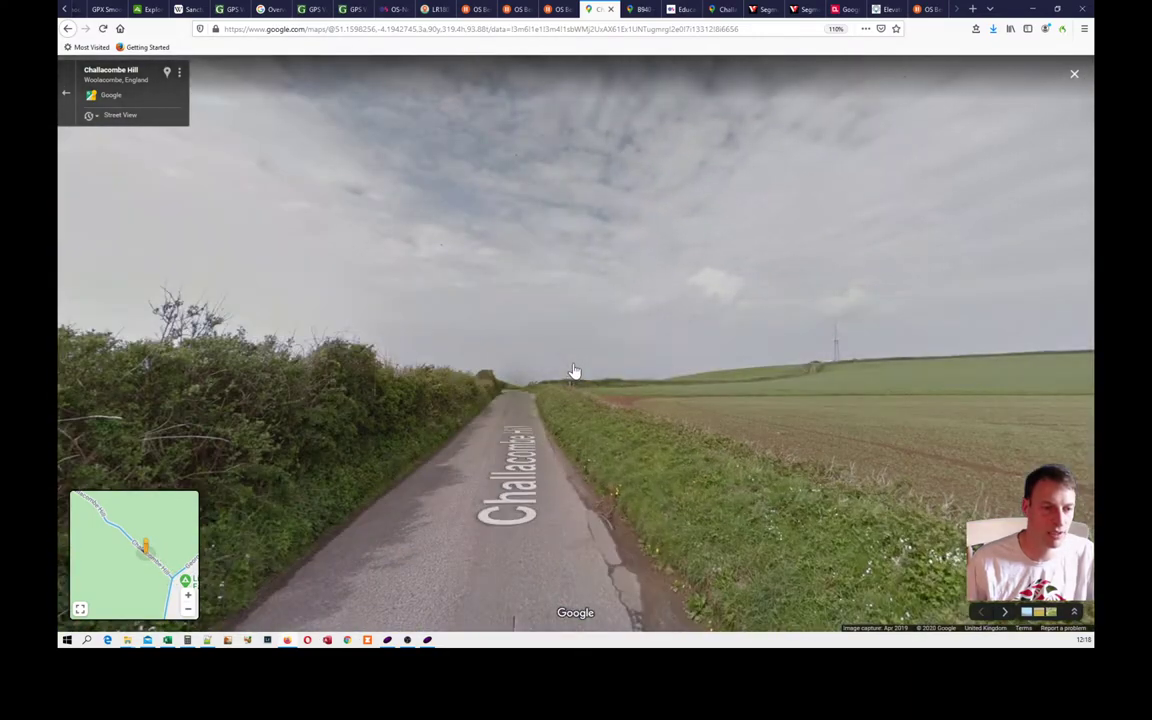
left_click(506, 403)
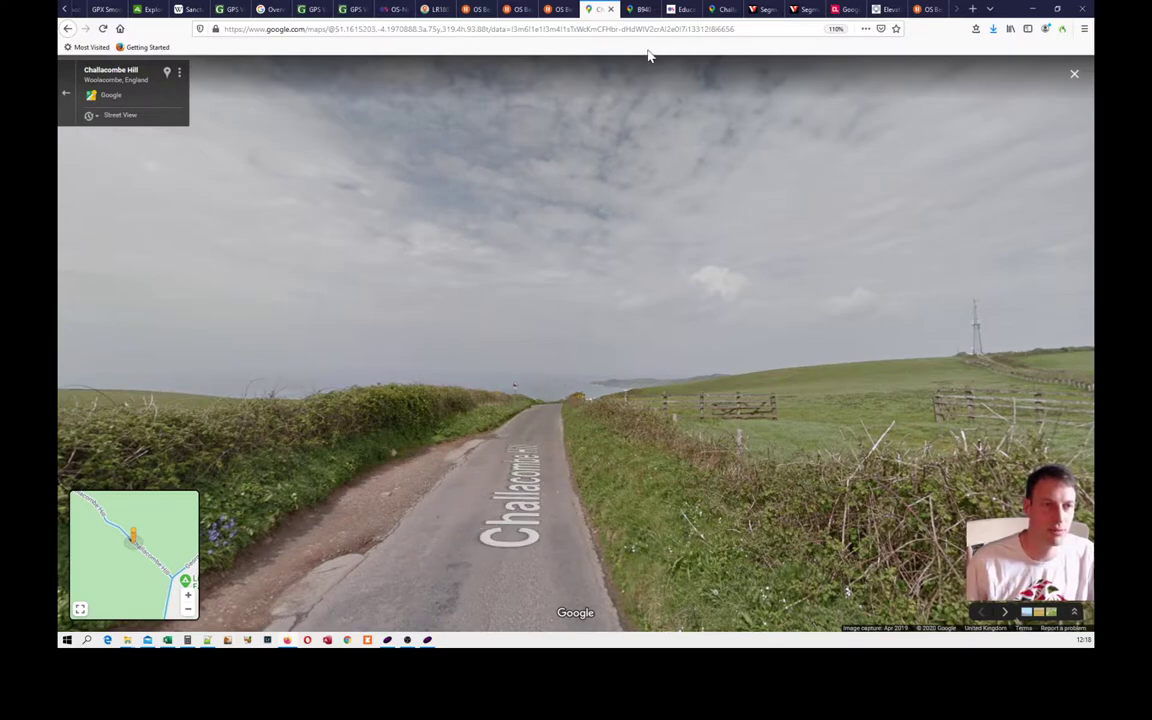
left_click(474, 10)
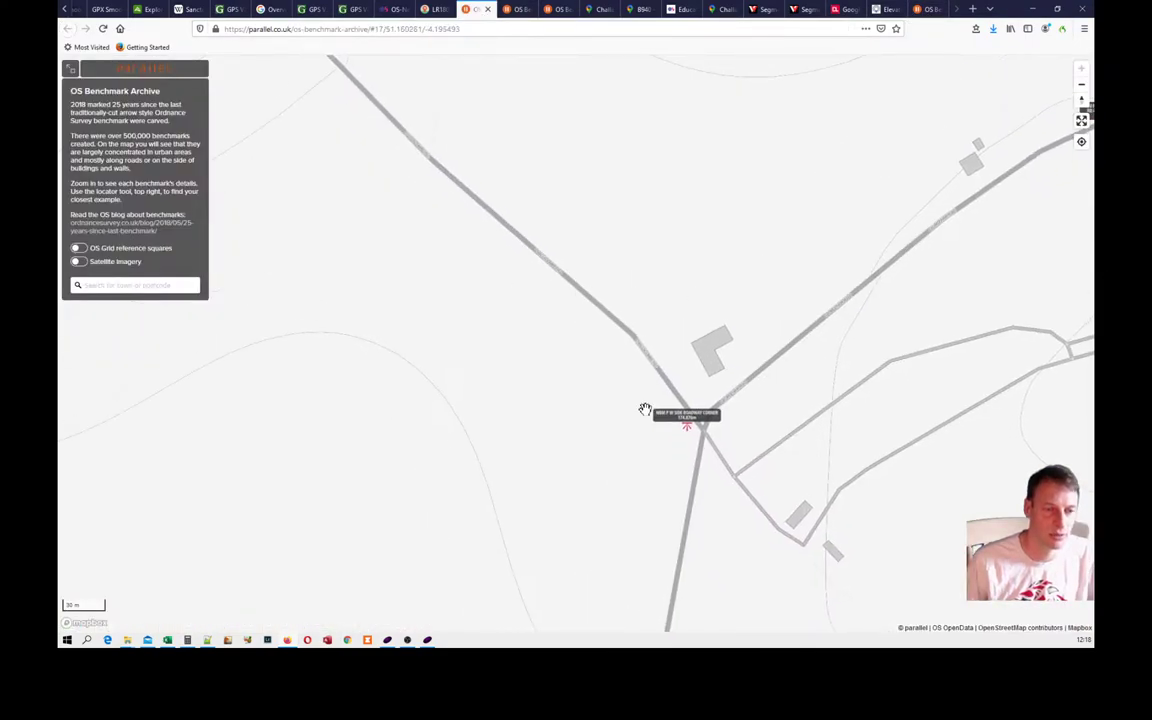
Pan the benchmark map north-west to the wall-gateway benchmark, then return to the Challacombe Hill Street View
left_click_drag(478, 177, 586, 282)
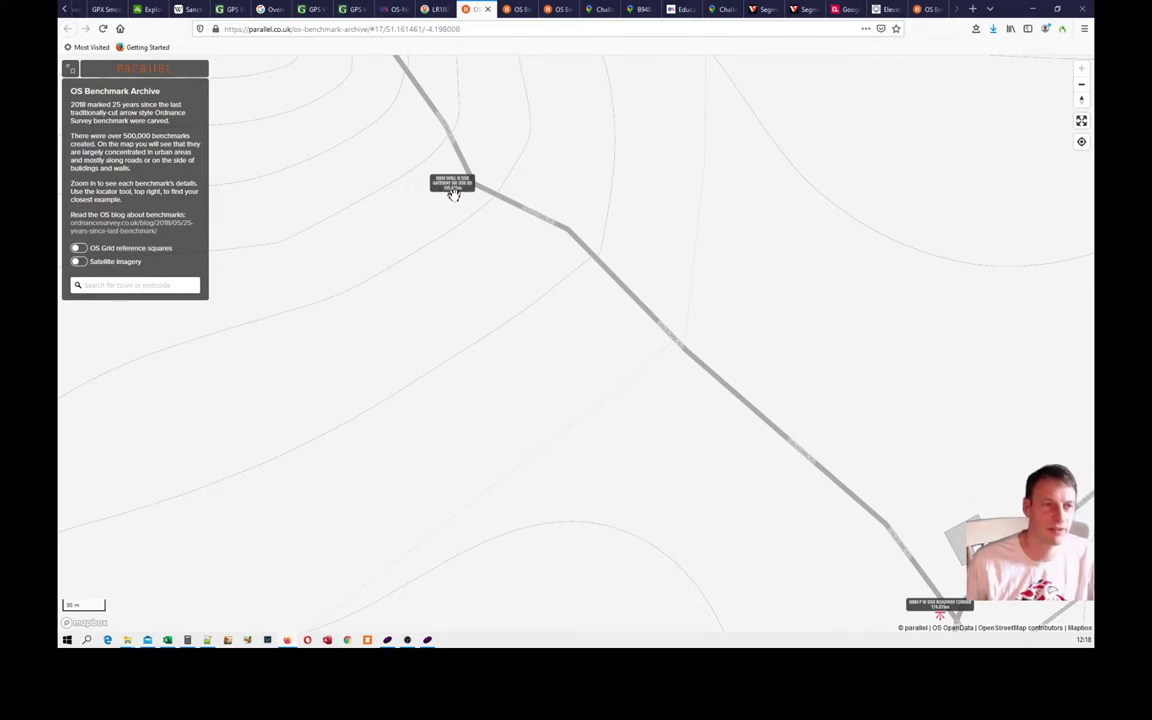
left_click(600, 10)
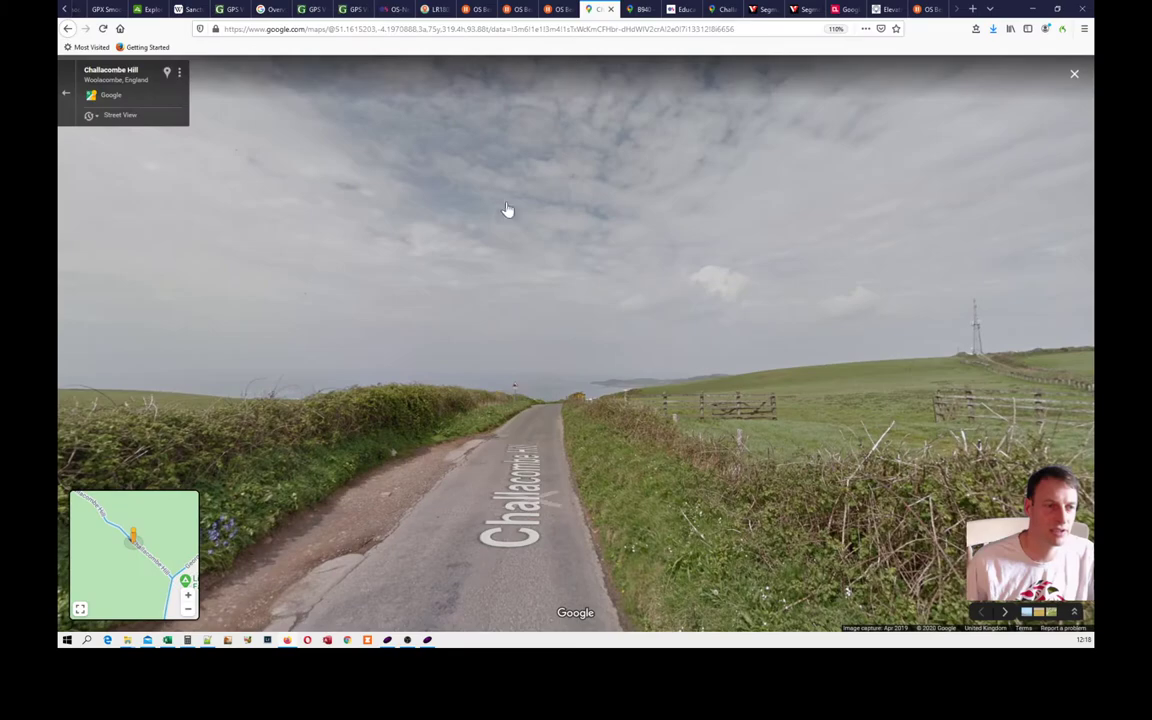
Move down Challacombe Hill in Street View and look toward the gorse hedge
left_click(540, 408)
left_click(546, 448)
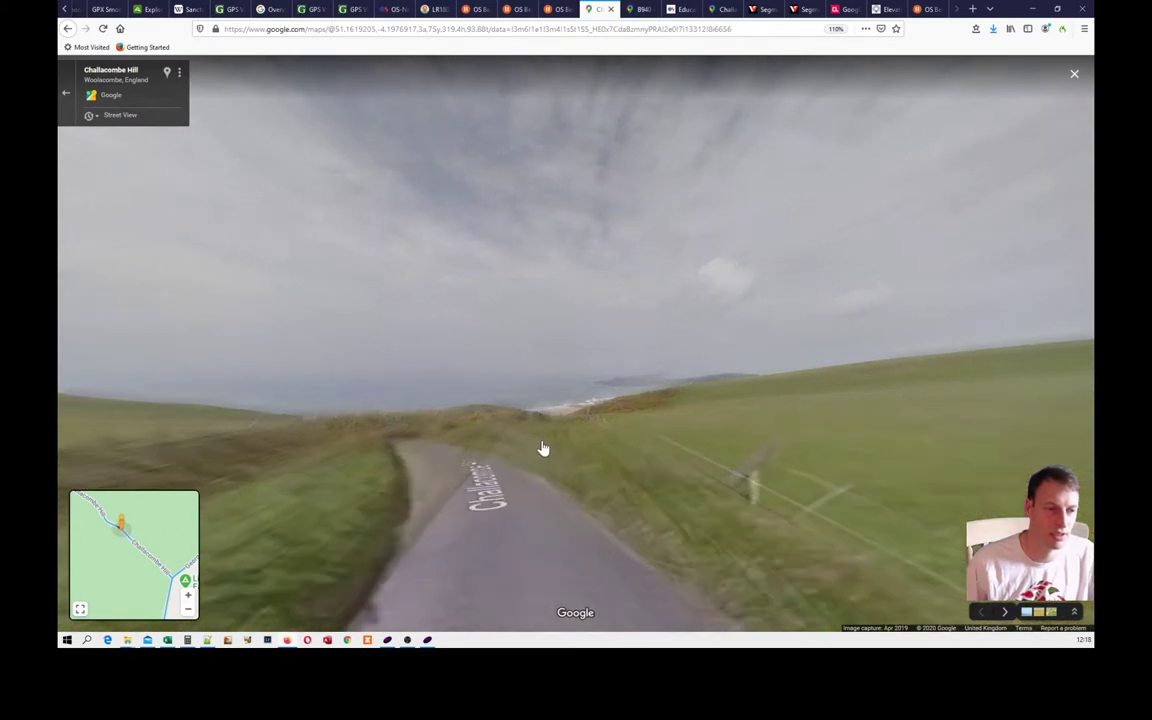
left_click(400, 456)
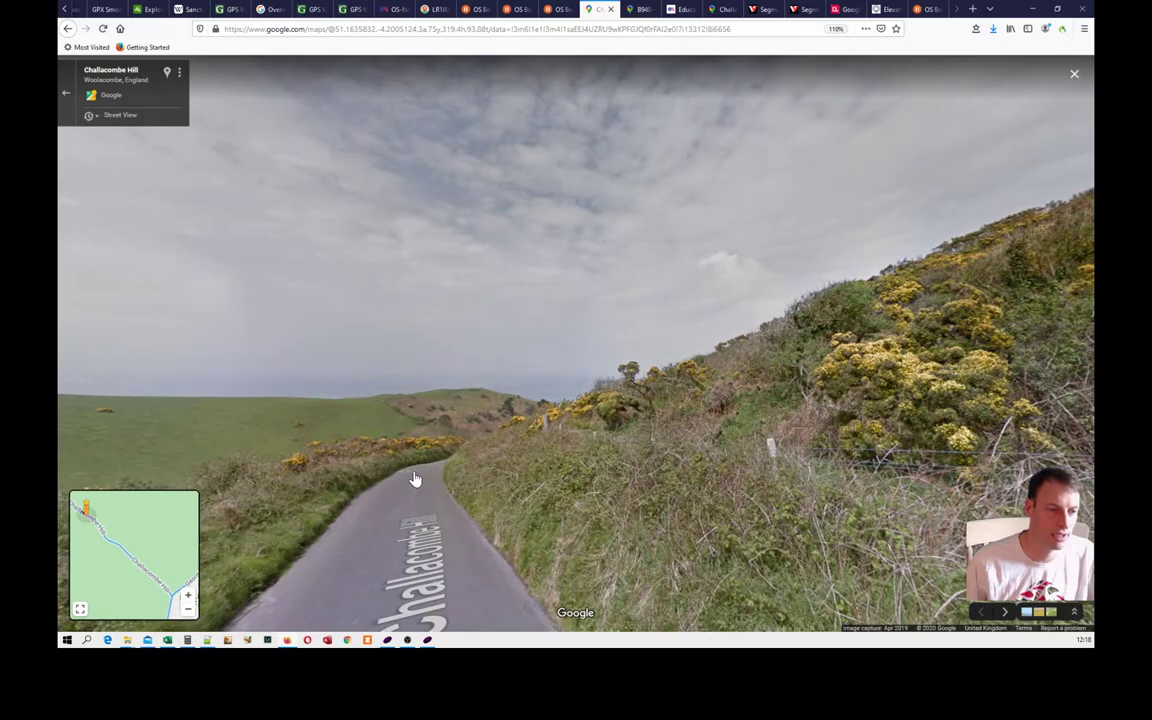
left_click(420, 478)
left_click_drag(429, 468, 588, 497)
left_click(599, 527)
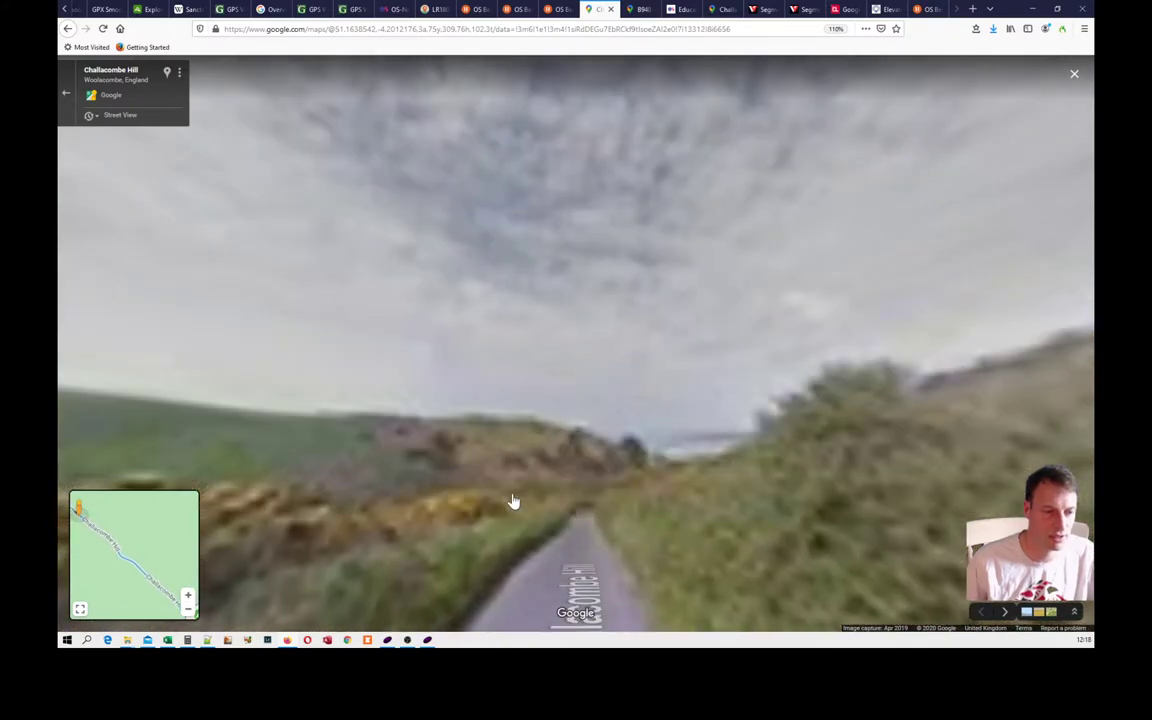
left_click_drag(512, 501, 483, 311)
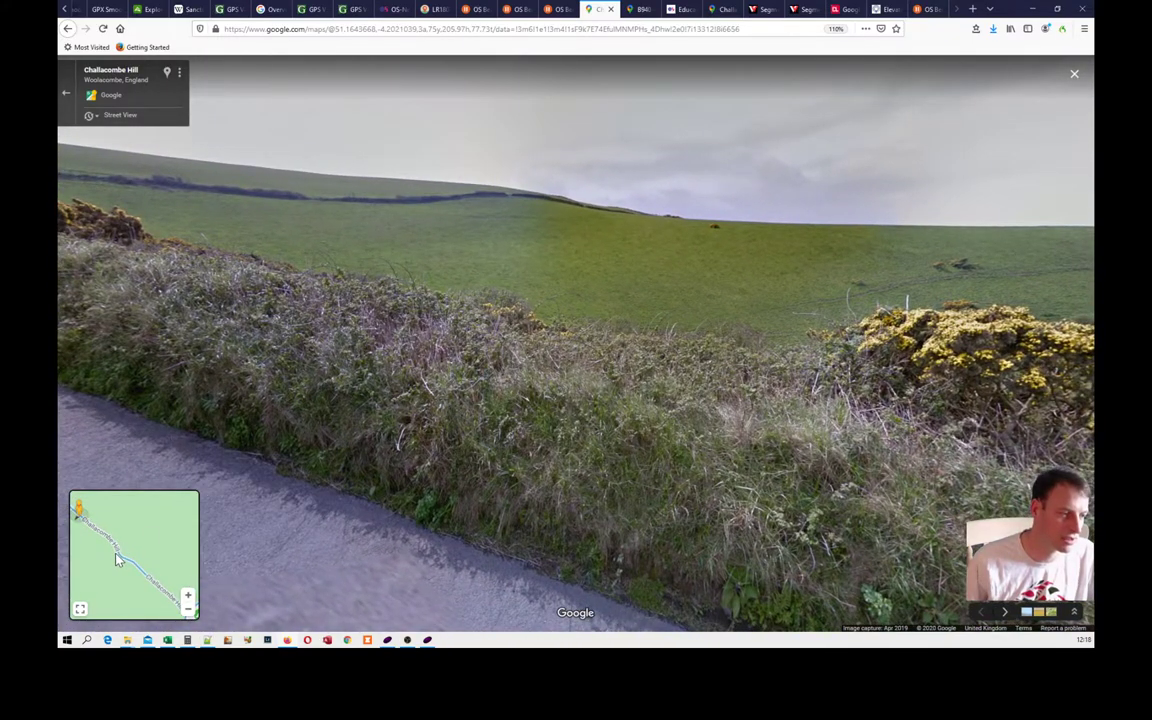
Jump further along the hill and walk past the parked car to the hedge bend facing the sea
left_click(116, 560)
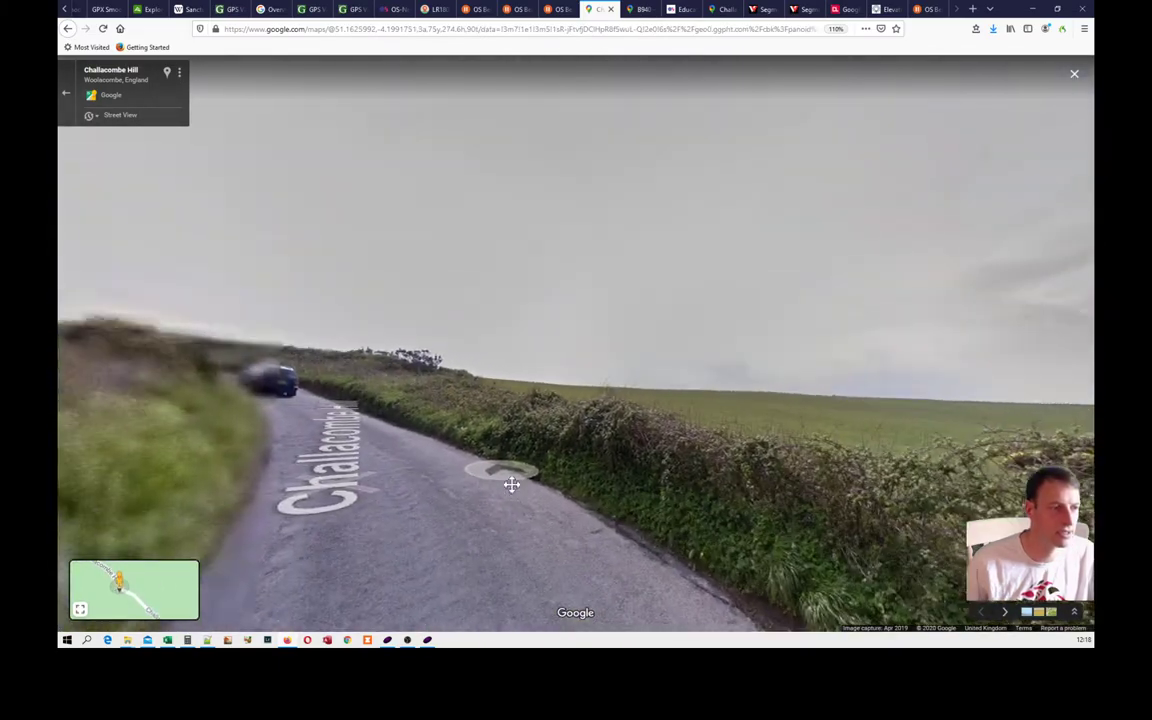
left_click(368, 396)
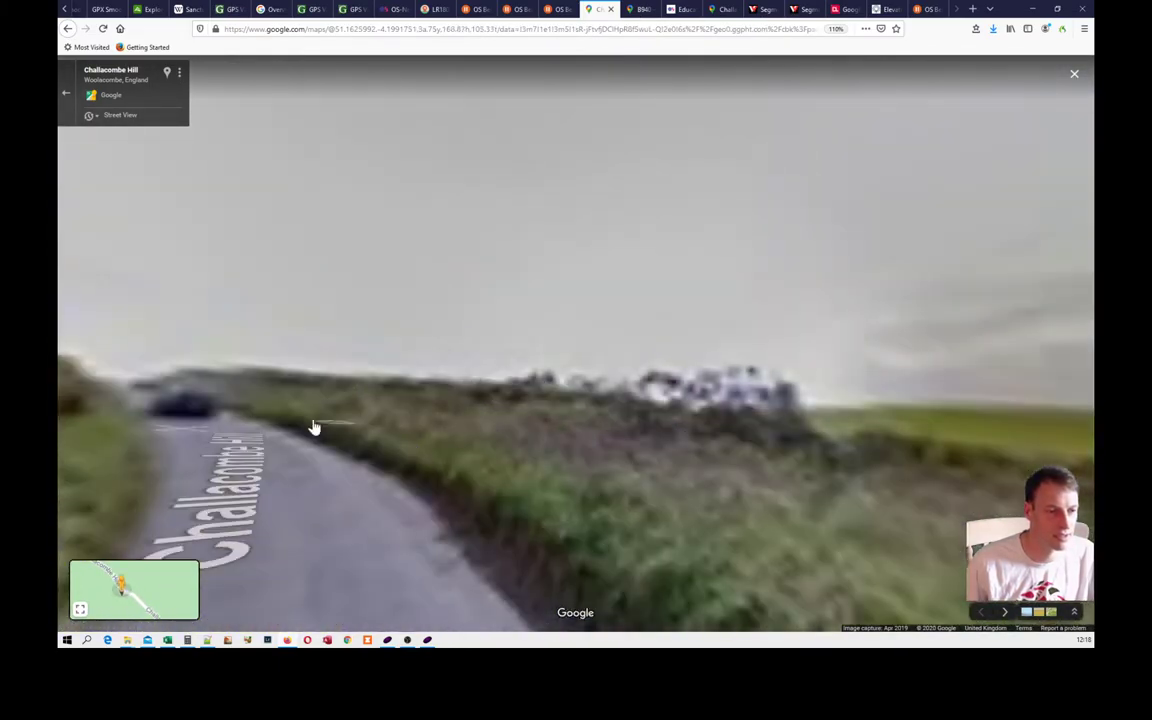
left_click(478, 481)
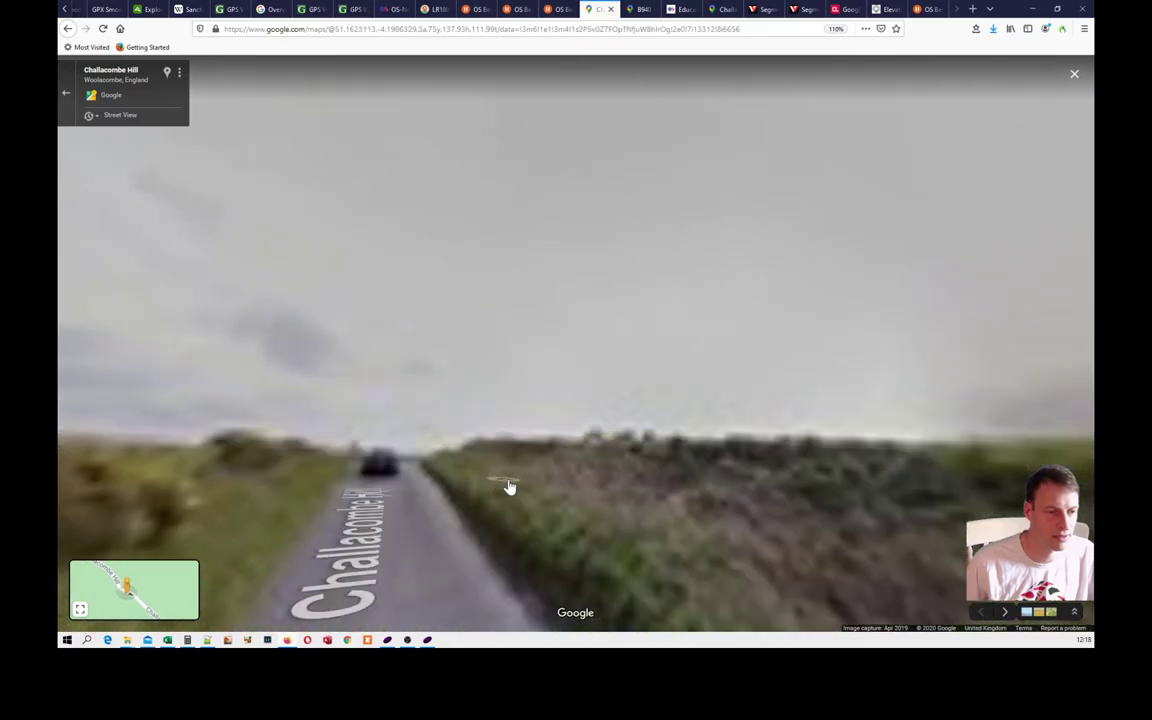
left_click(347, 450)
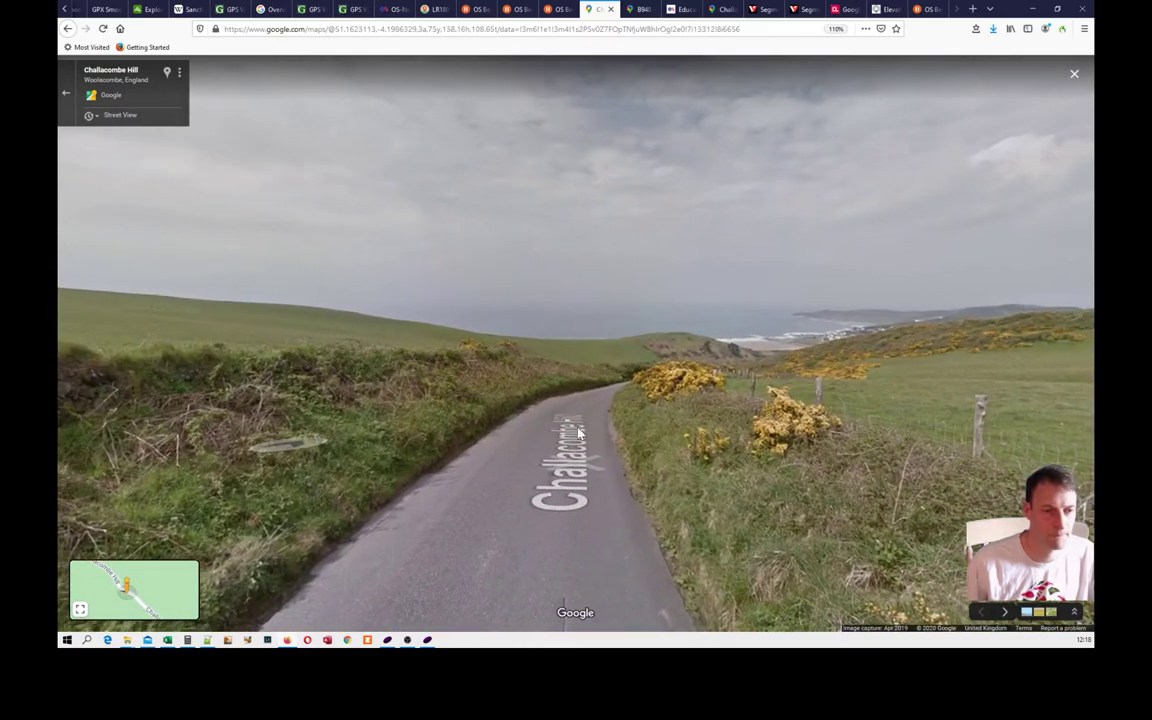
left_click(590, 437)
left_click(710, 447)
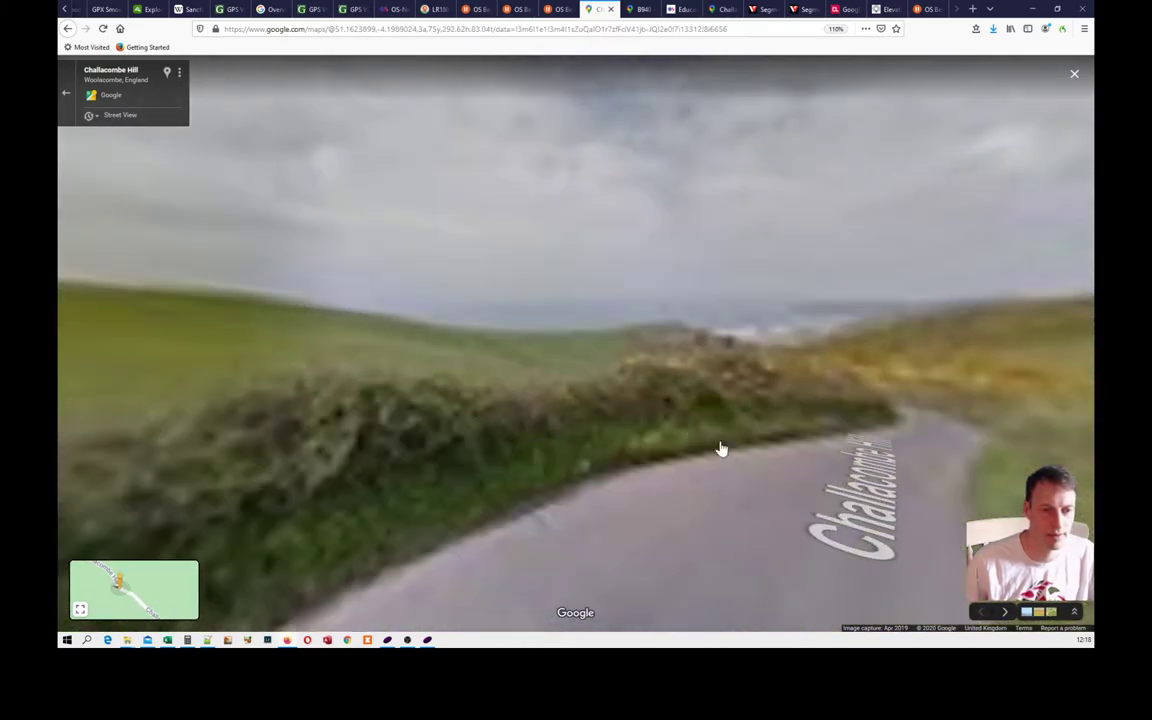
left_click(648, 458)
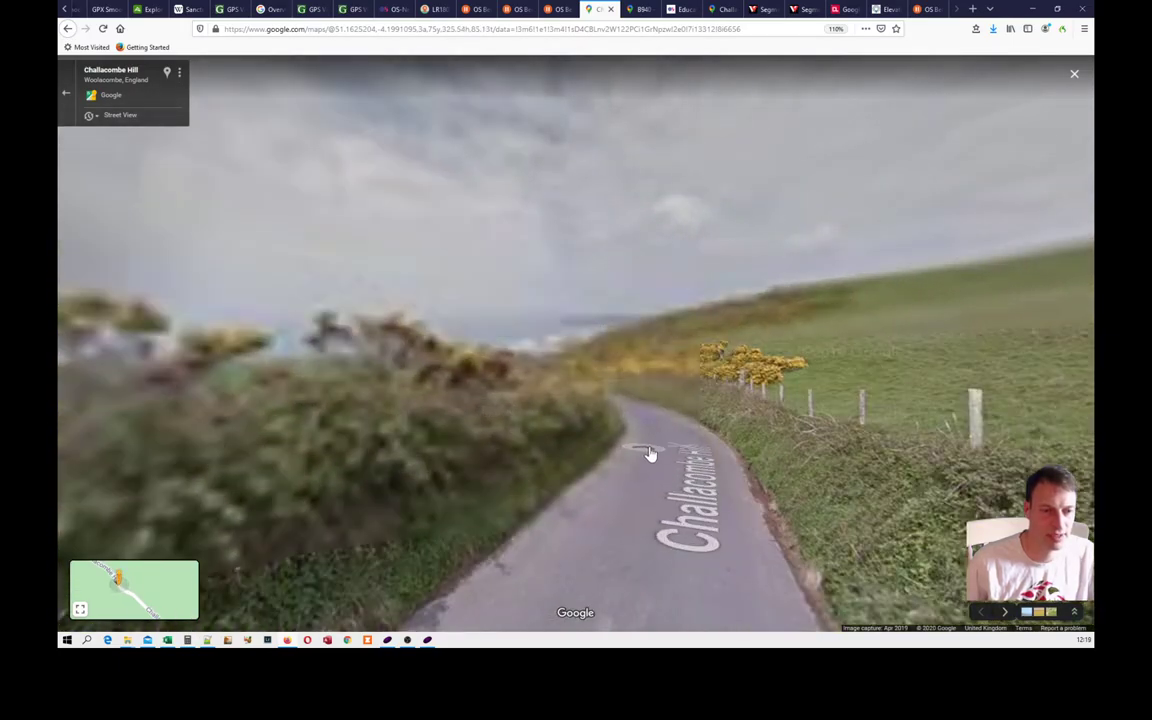
left_click(653, 455)
left_click_drag(568, 445, 699, 437)
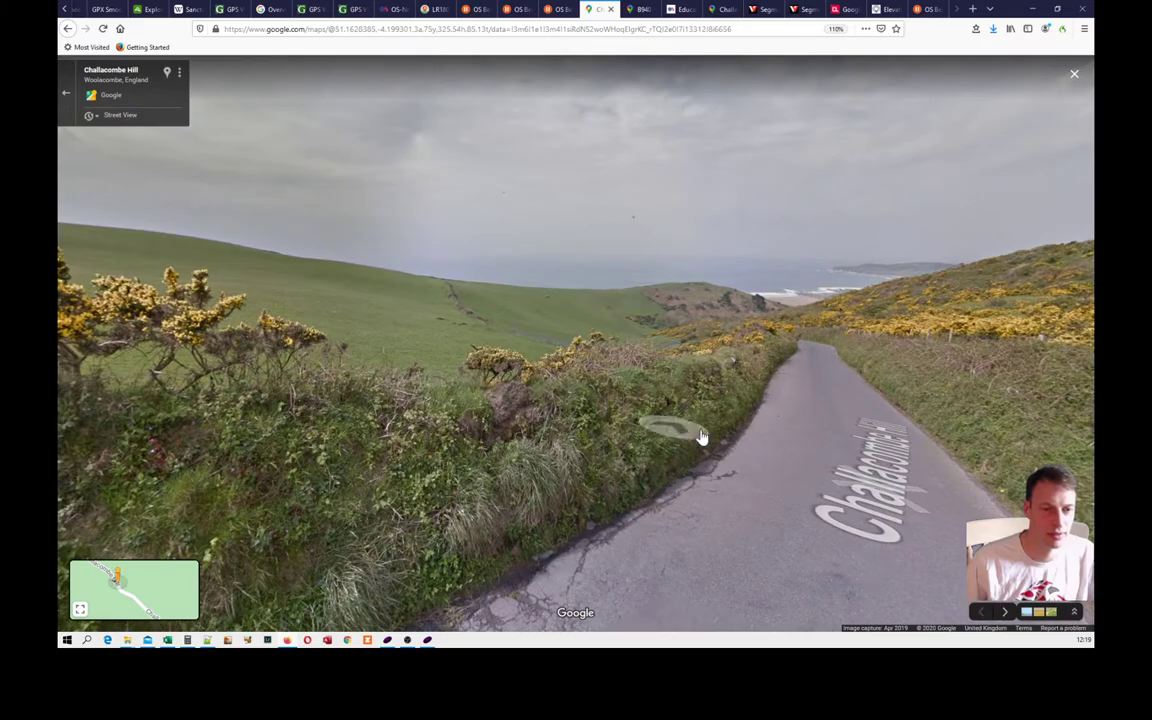
Continue along the lane to the field gate, then return to the OS benchmark map
left_click(853, 404)
left_click(796, 381)
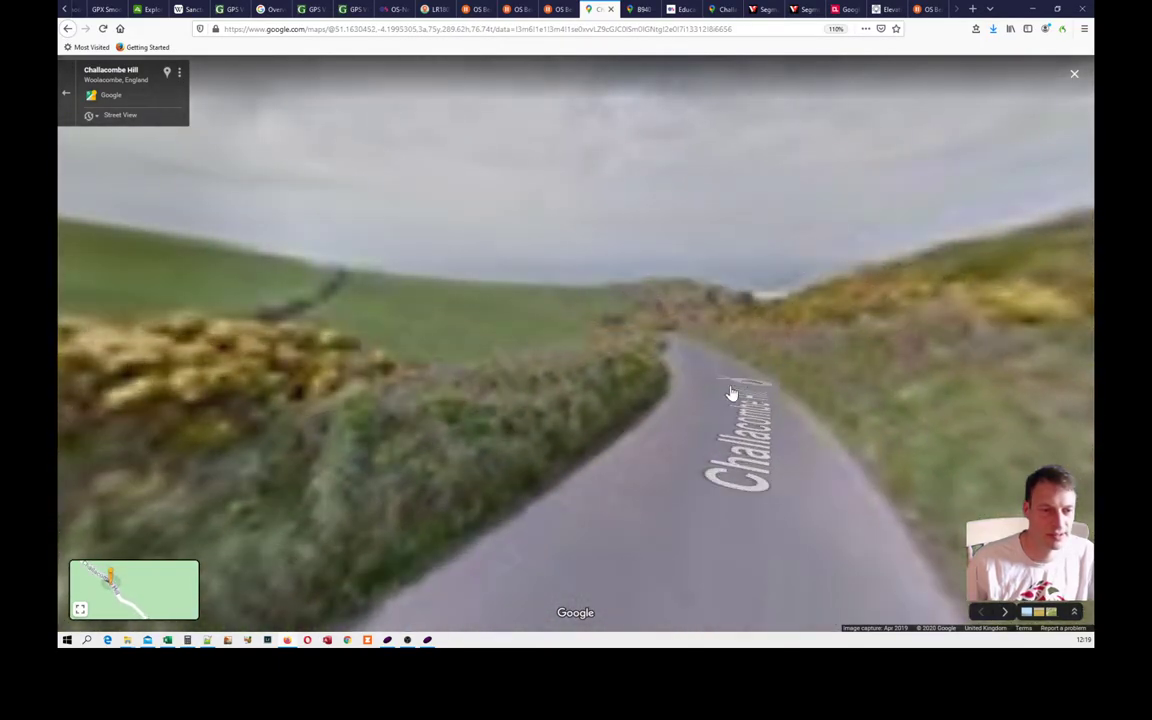
left_click(717, 393)
left_click_drag(717, 393, 771, 401)
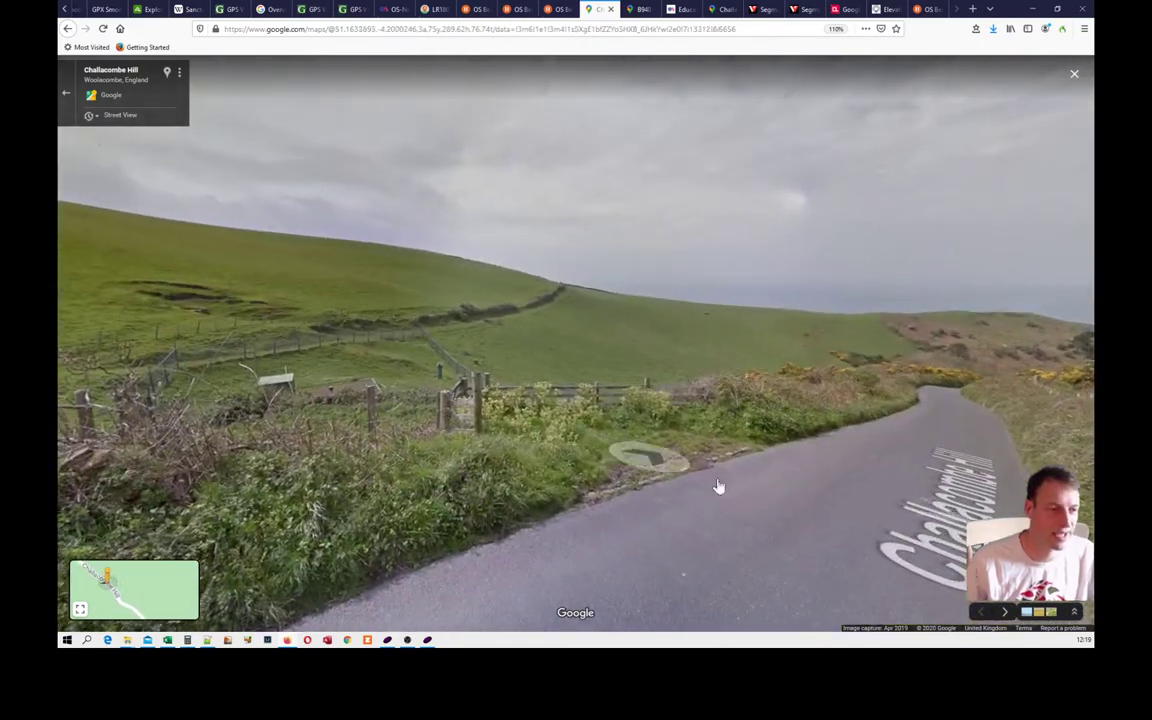
left_click(769, 504)
left_click_drag(635, 499, 970, 491)
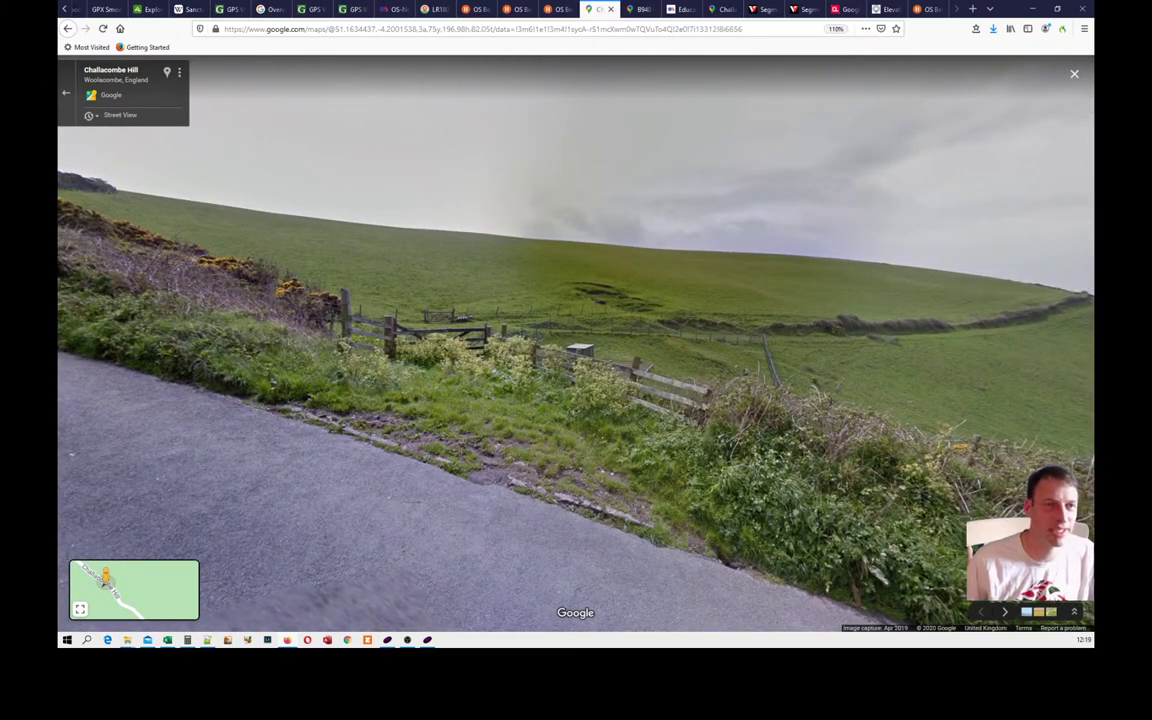
left_click(472, 10)
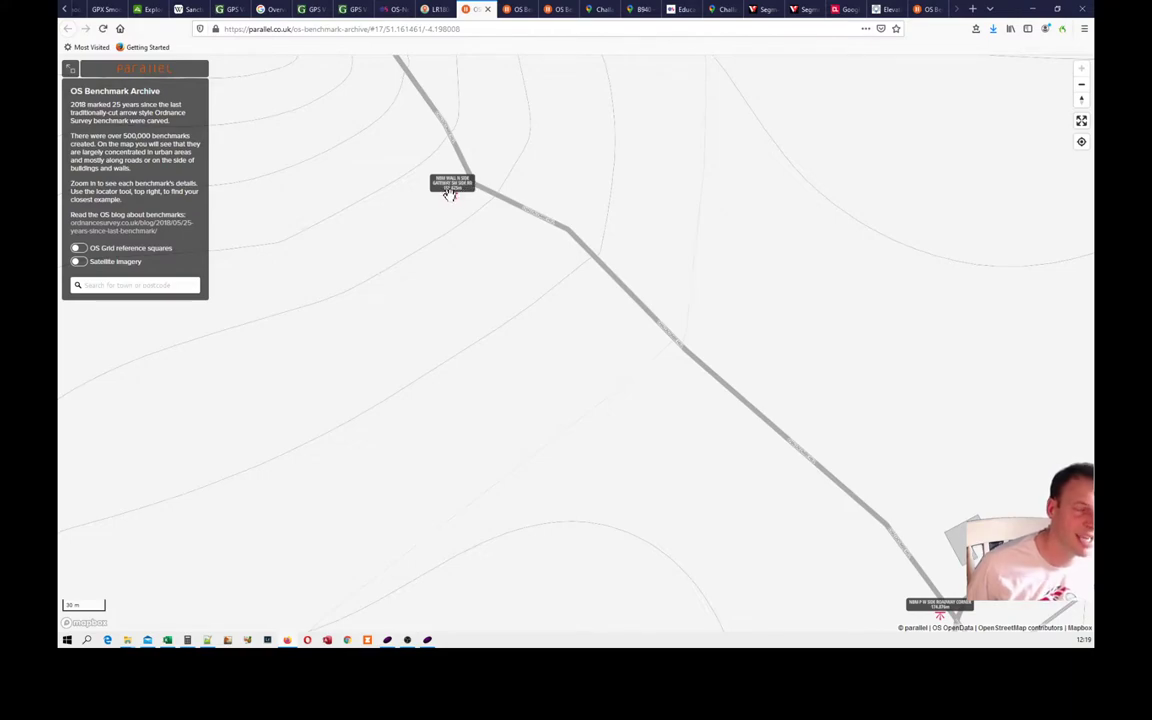
Glance at the Challacombe Hill Street View and Excel, then bring up the OS Benchmark Archive map
left_click(601, 10)
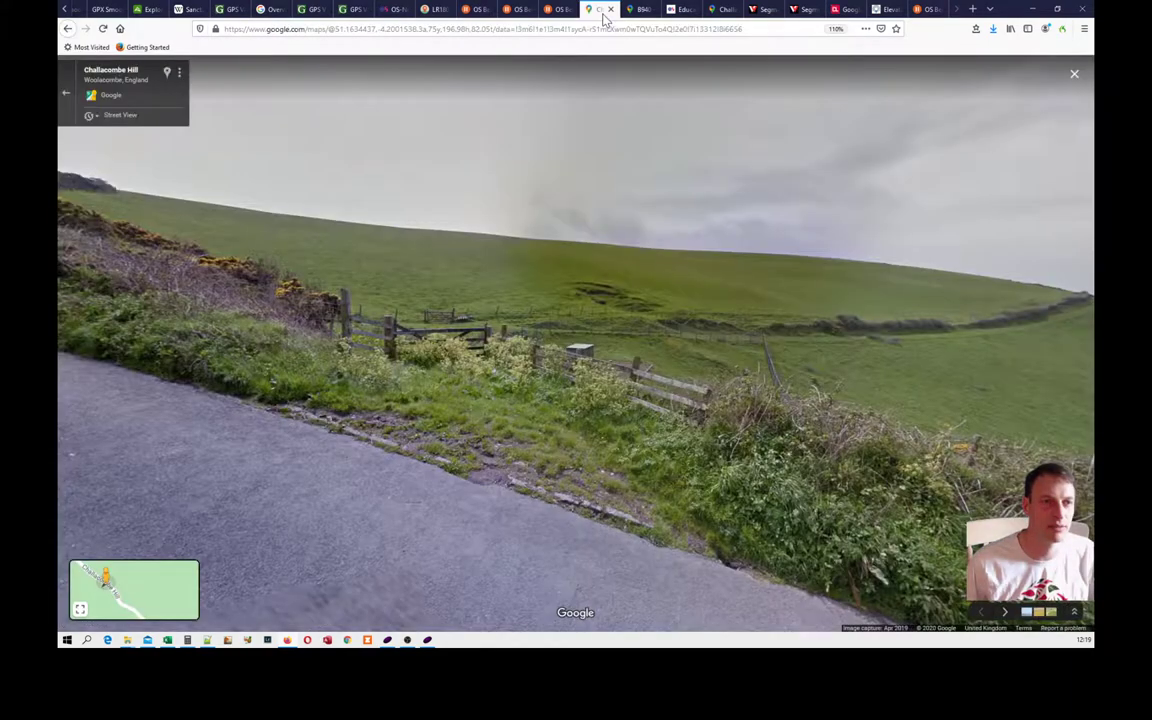
left_click(390, 333)
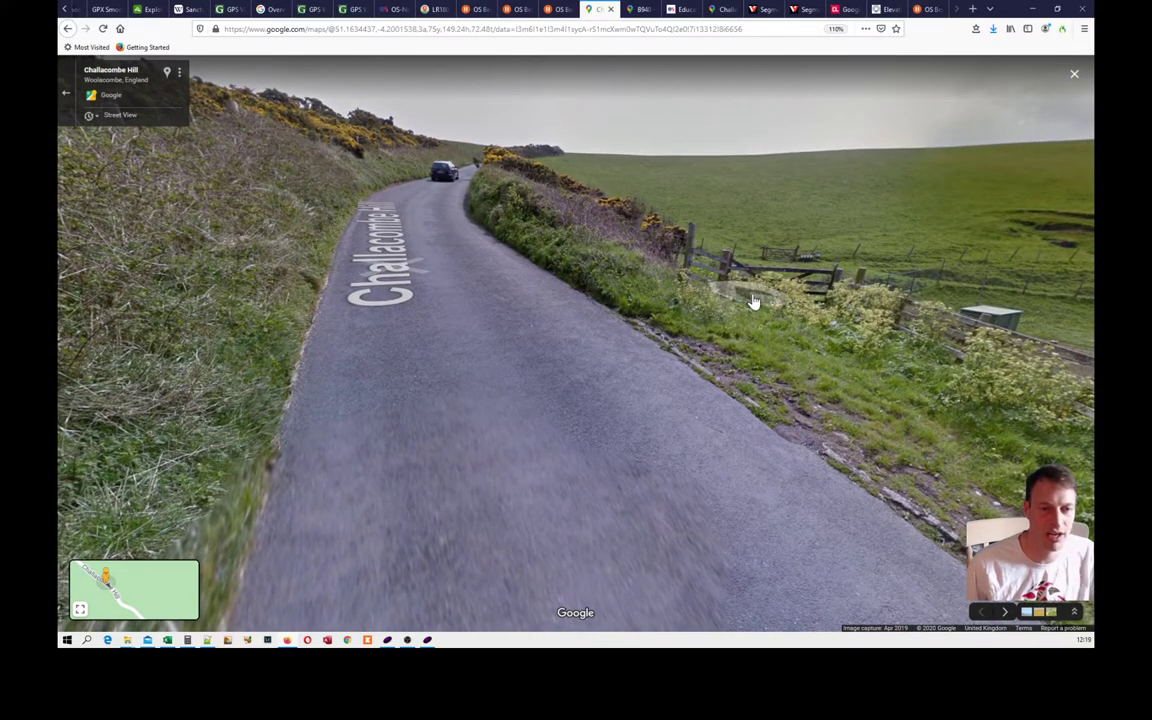
left_click(168, 641)
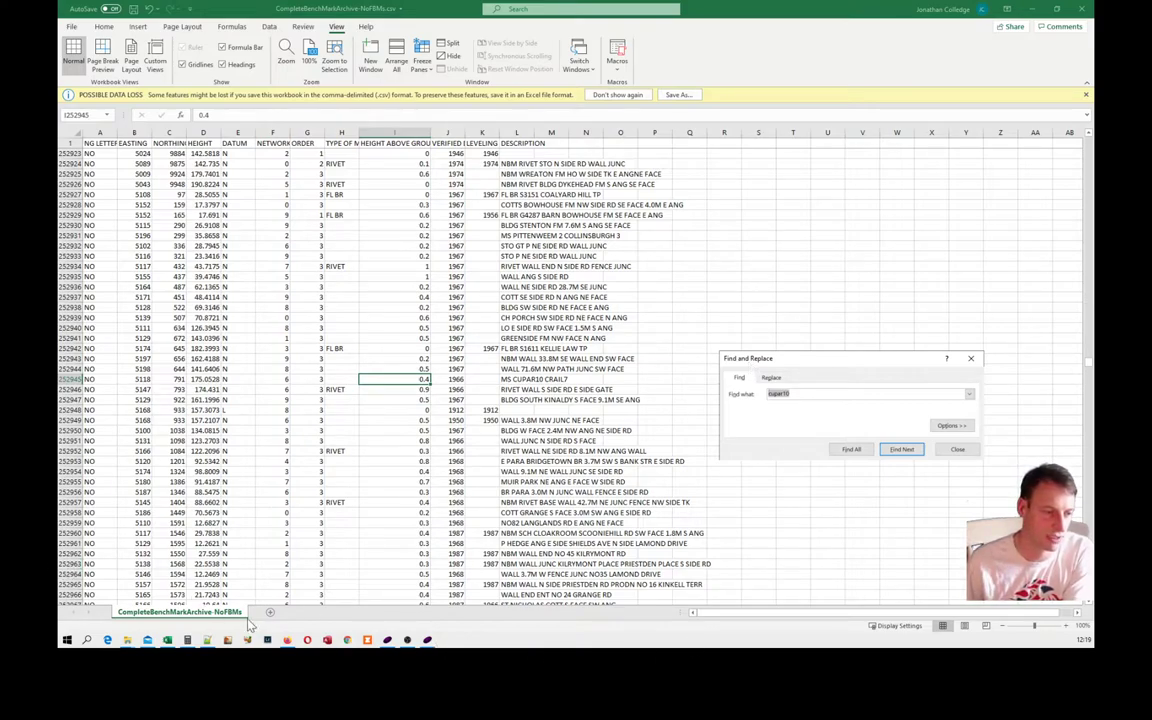
left_click(286, 644)
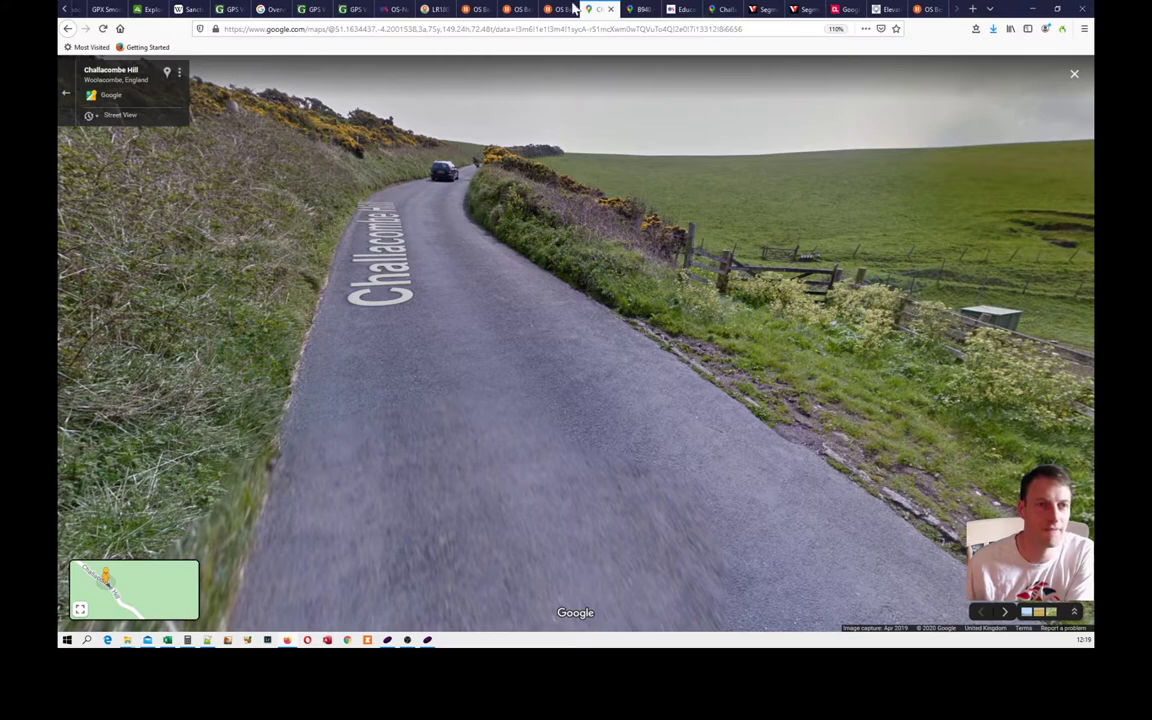
left_click(466, 10)
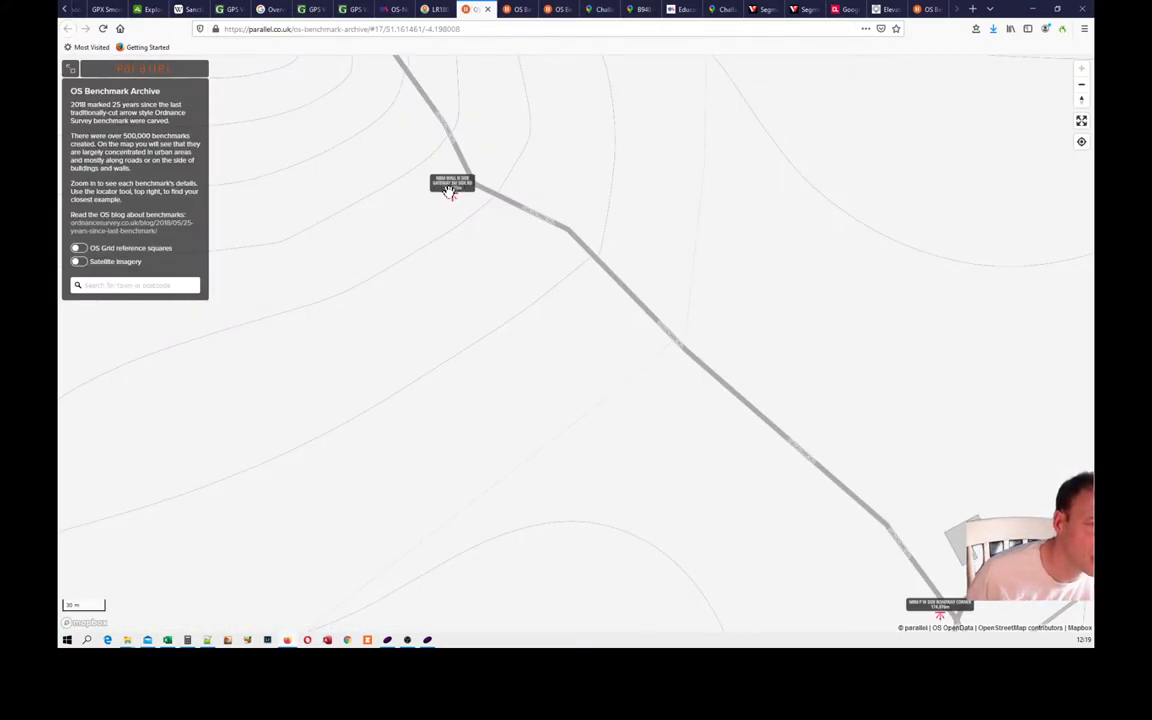
Check the NBM WALL N SIDE GATEWAY SW SIDE RD row in Excel: 155.6248 height, 0.3 above ground
left_click(169, 642)
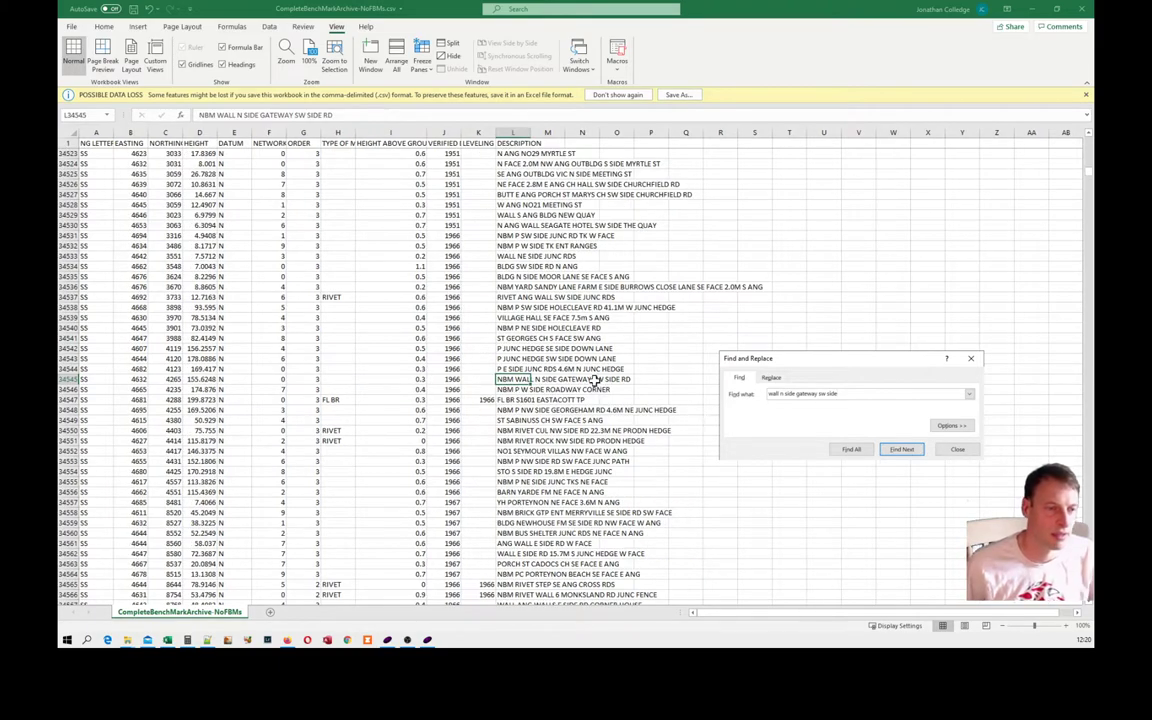
left_click(417, 379)
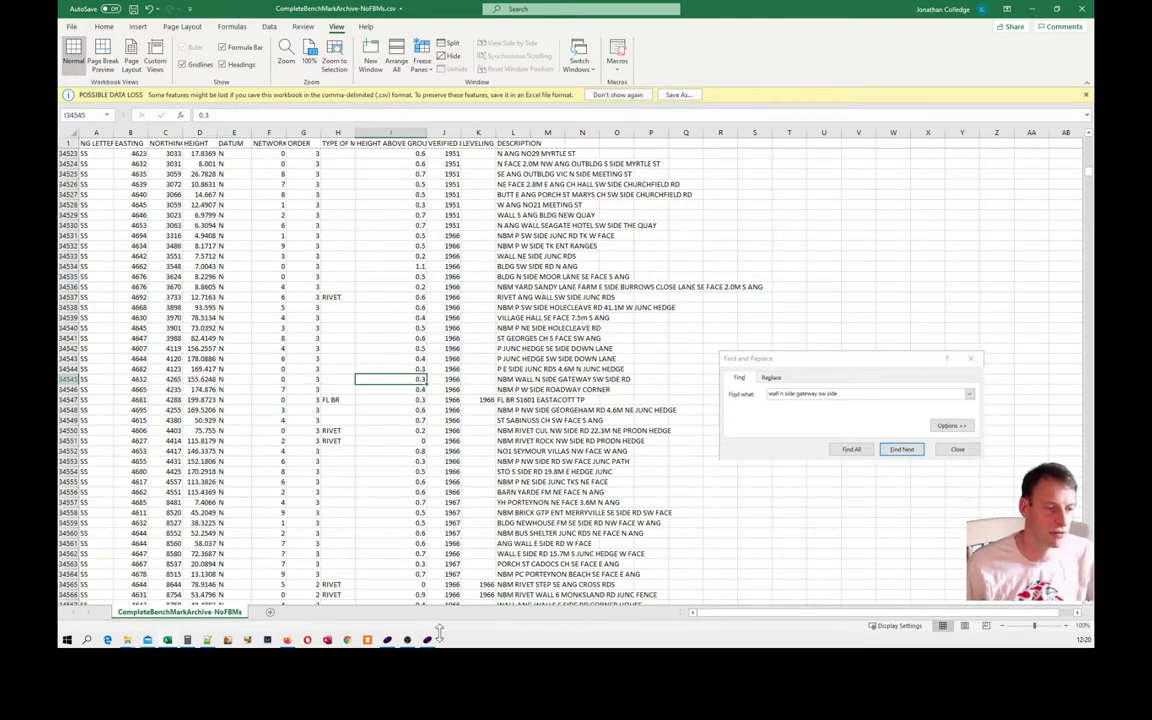
Switch to the GpsPrune window with the climb track and pan to the track's end
left_click(405, 640)
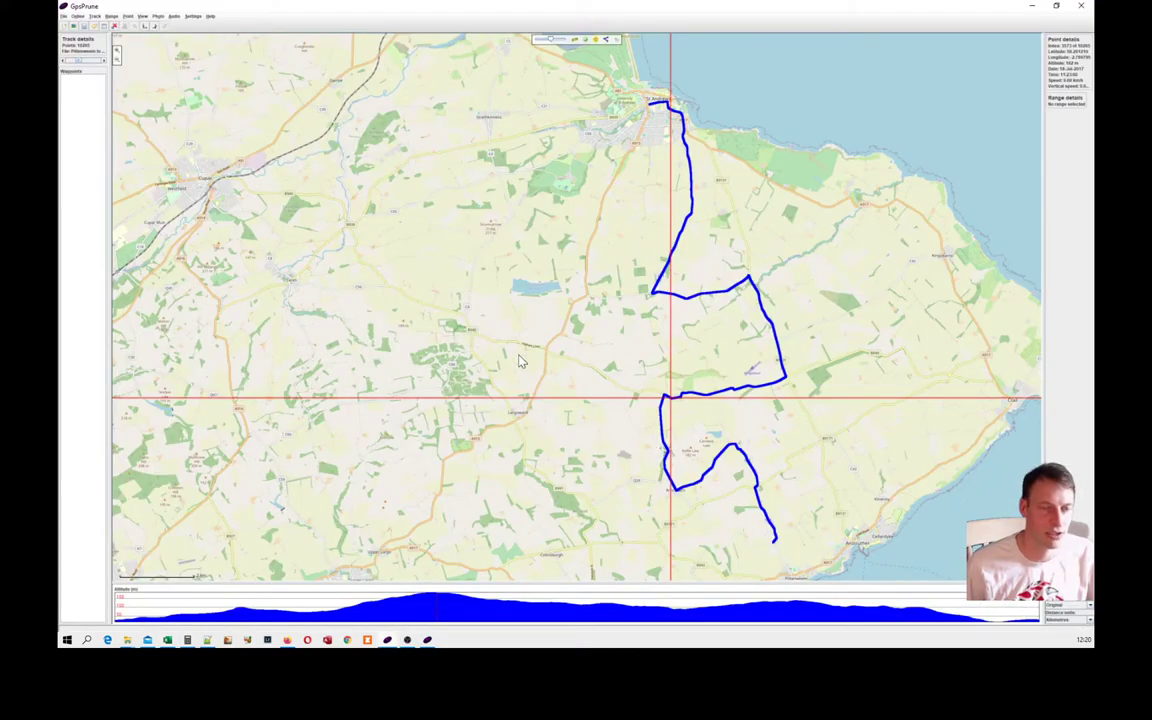
left_click(428, 640)
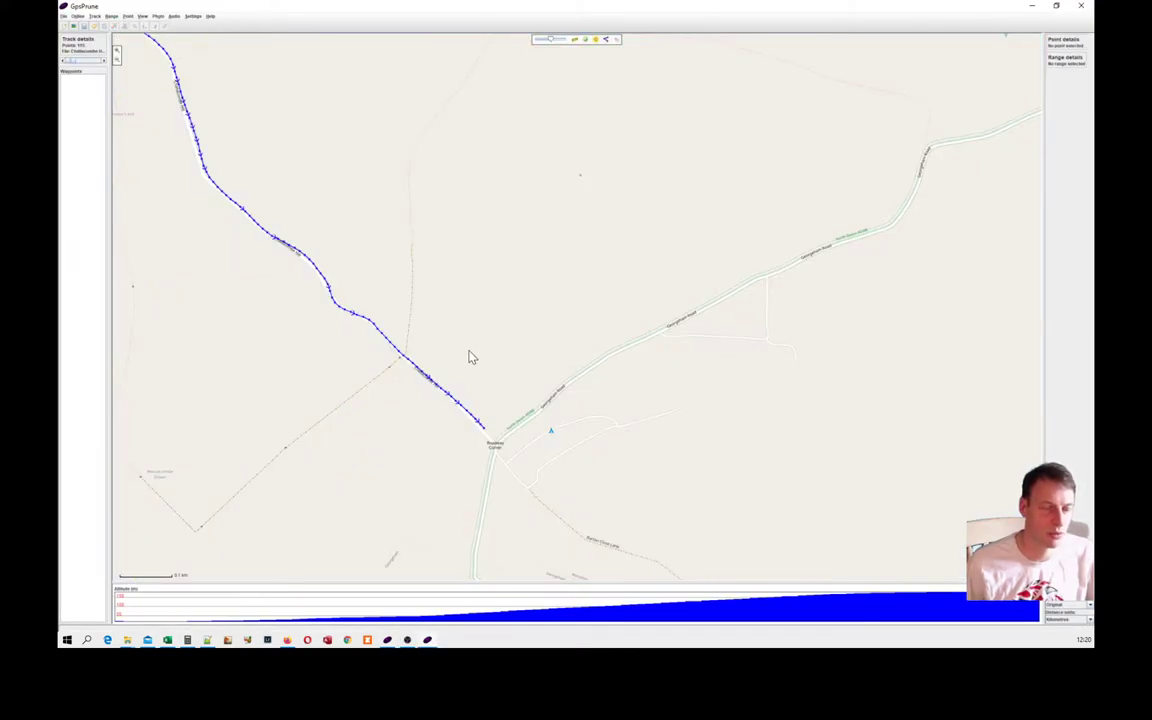
scroll(471, 357, "down", 2)
scroll(563, 339, "up", 1)
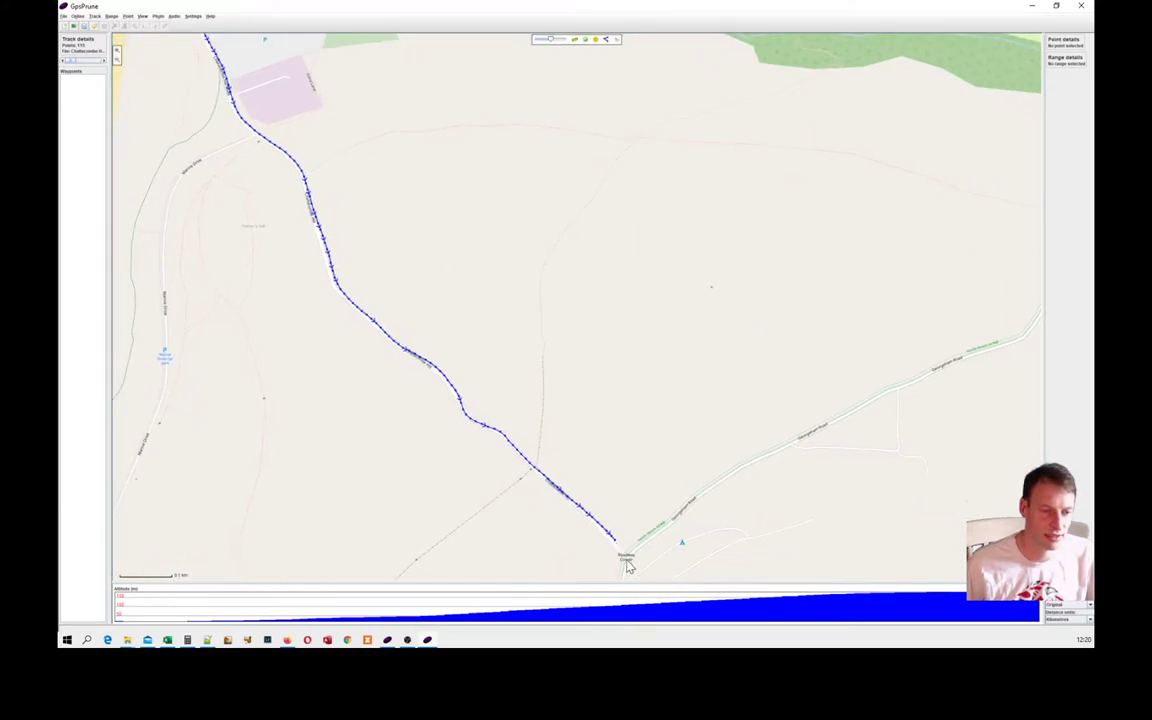
left_click_drag(628, 567, 623, 453)
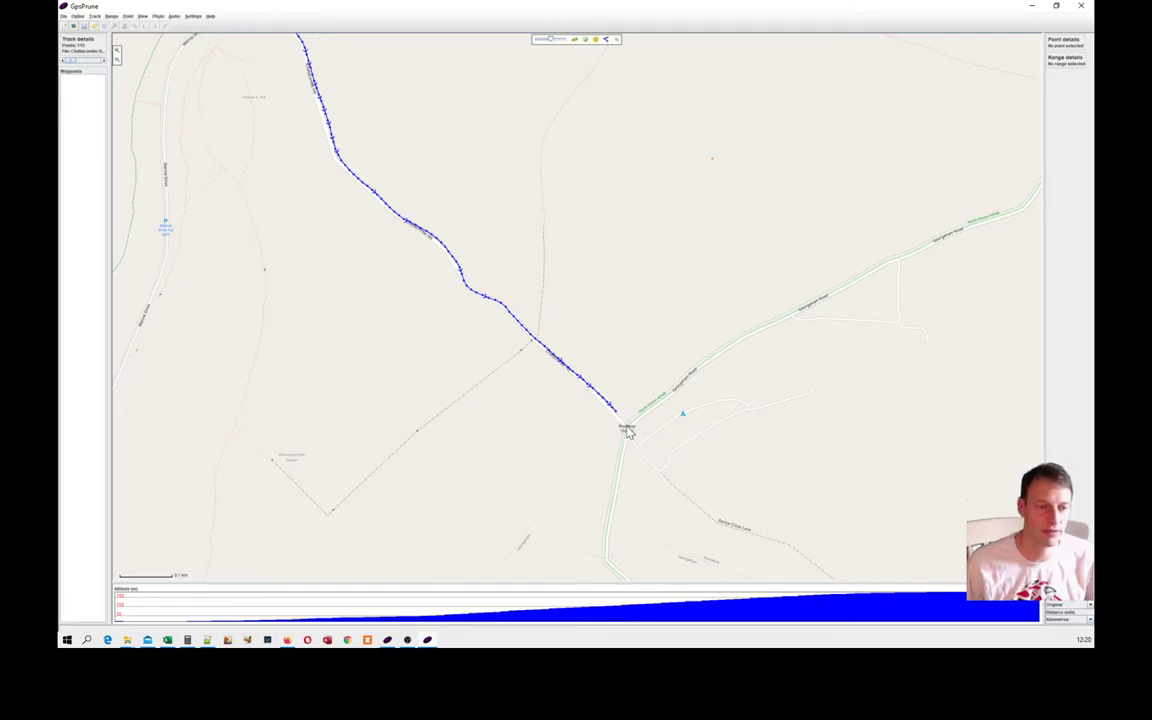
Inspect the altitudes of two track points at the bend, cancelling Edit point without changes
left_click(472, 296)
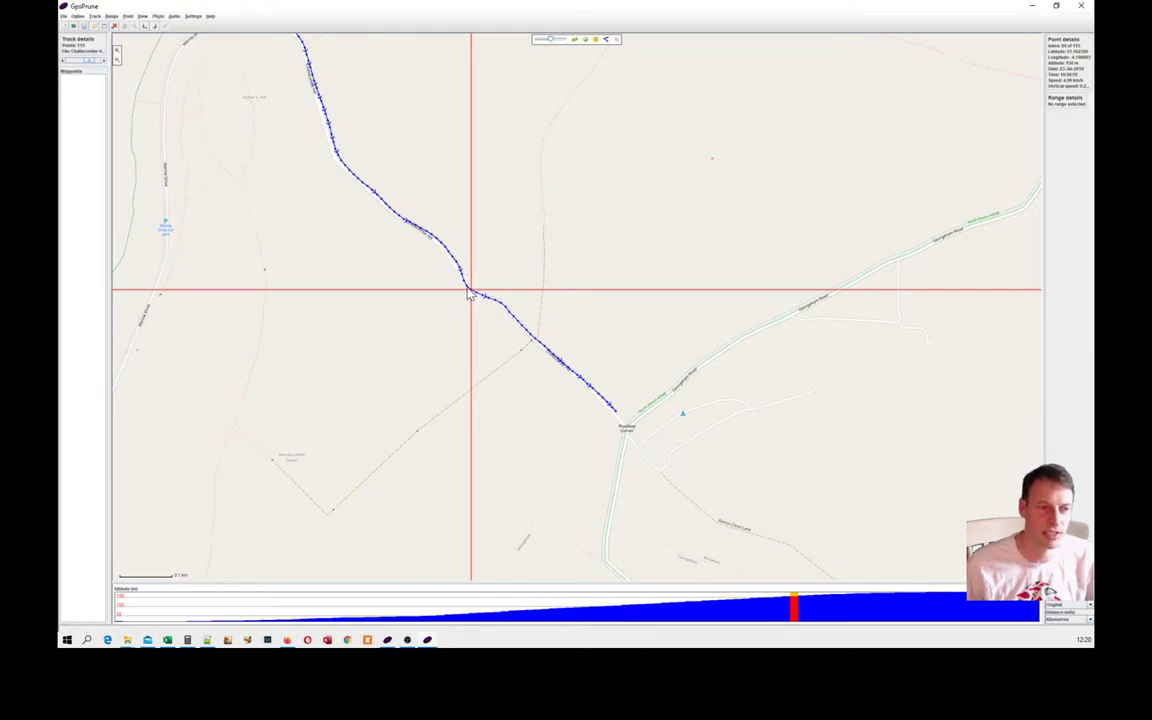
key("ctrl+Left")
key("ctrl+Right")
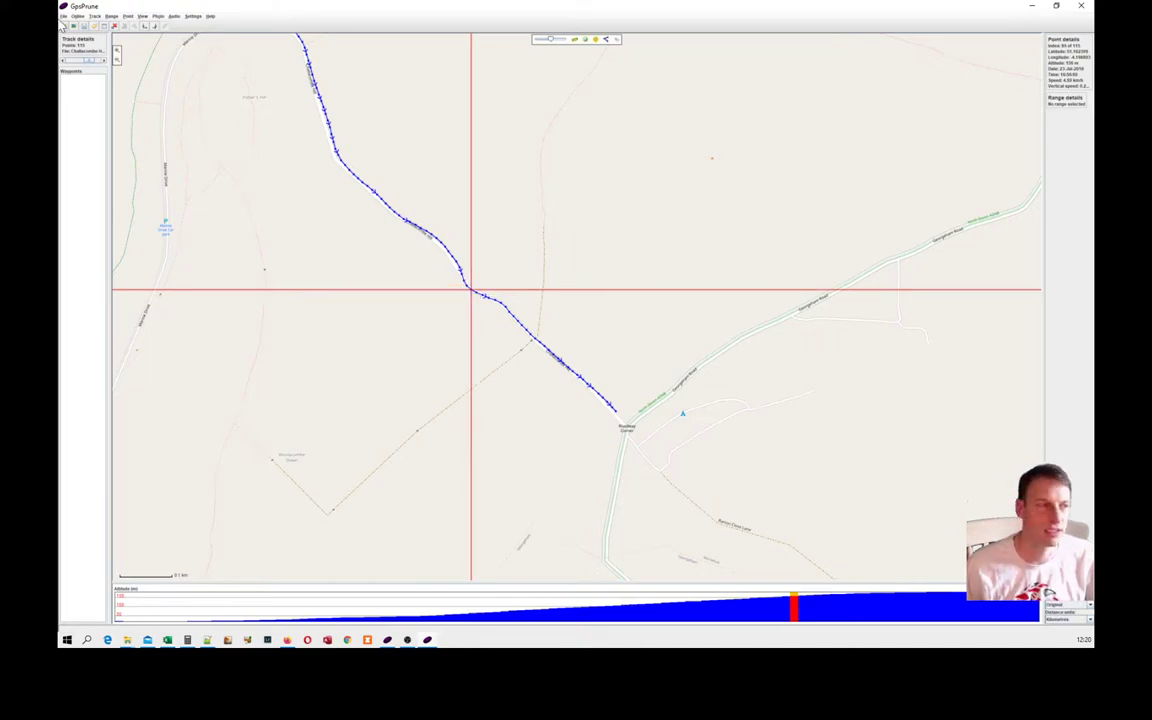
left_click(104, 27)
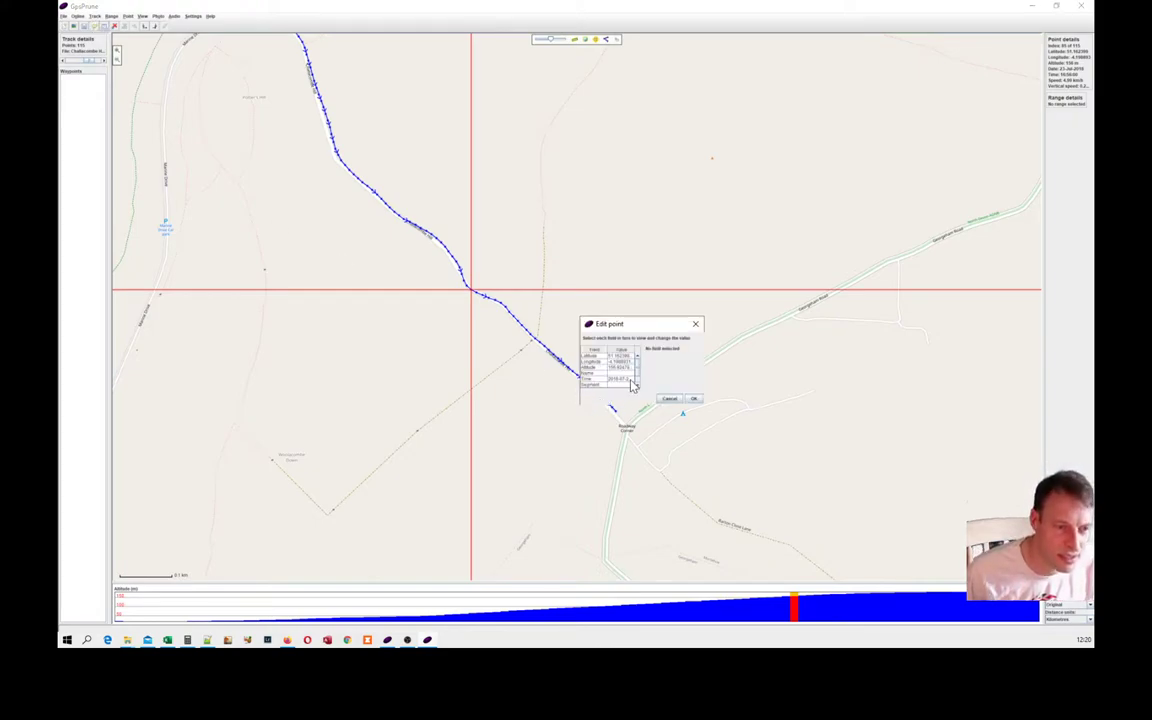
left_click(667, 399)
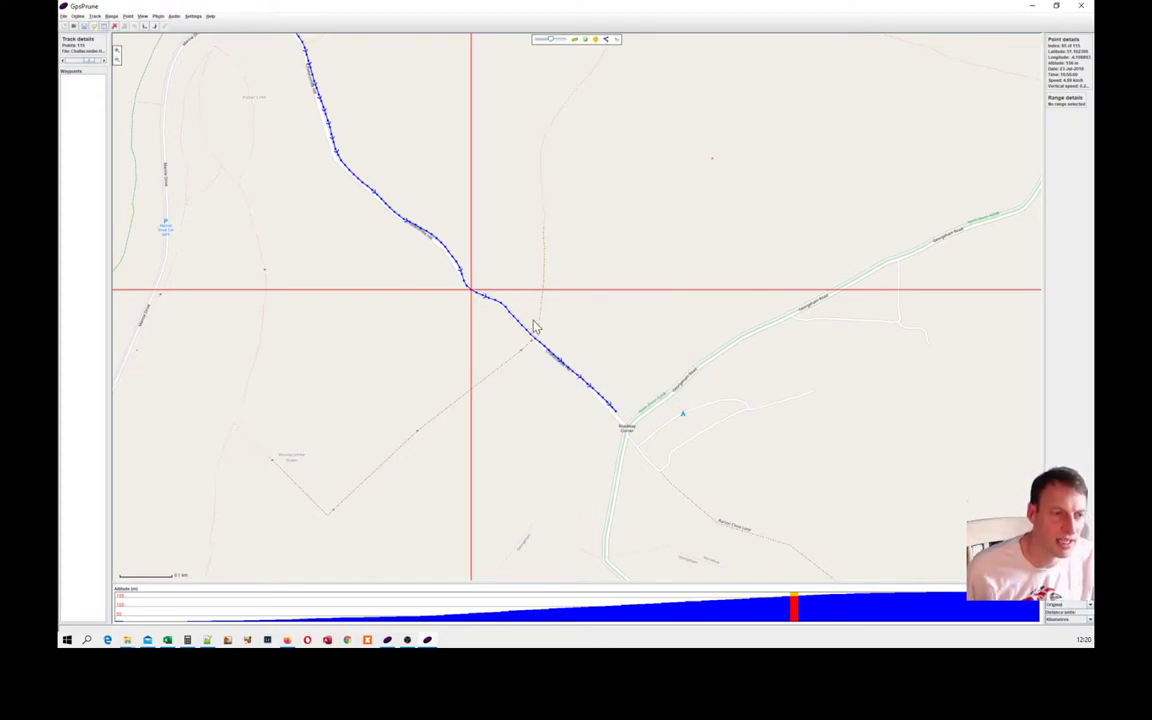
left_click(466, 286)
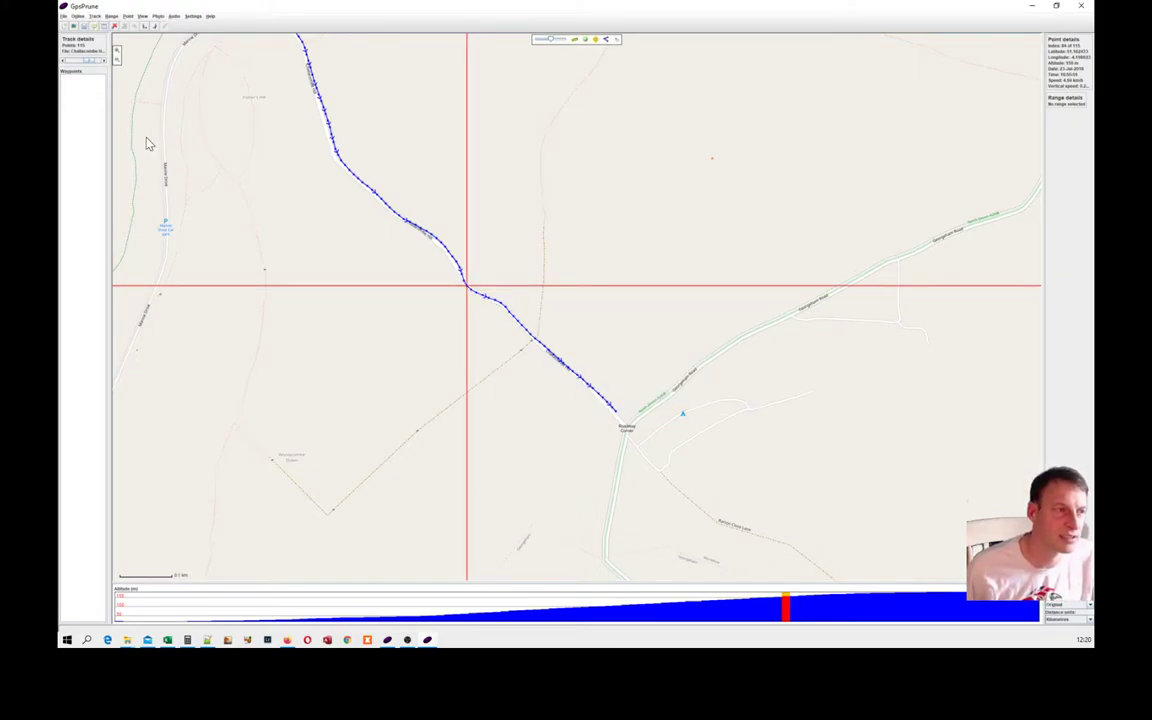
left_click(104, 28)
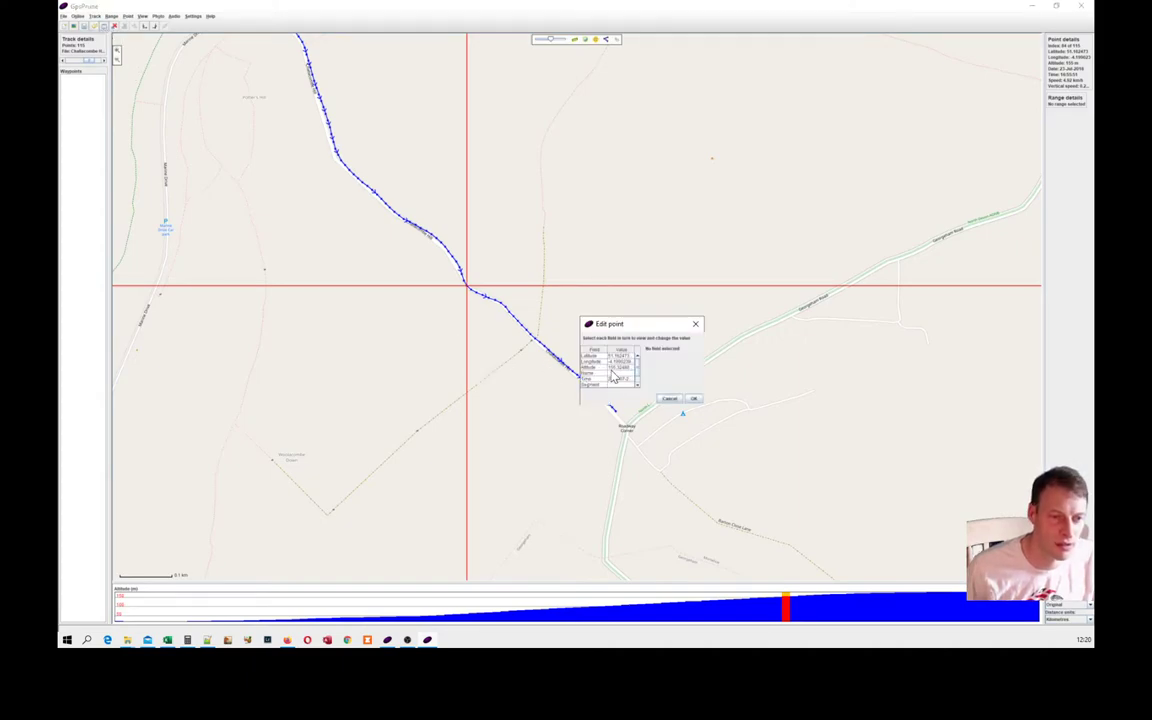
left_click(676, 400)
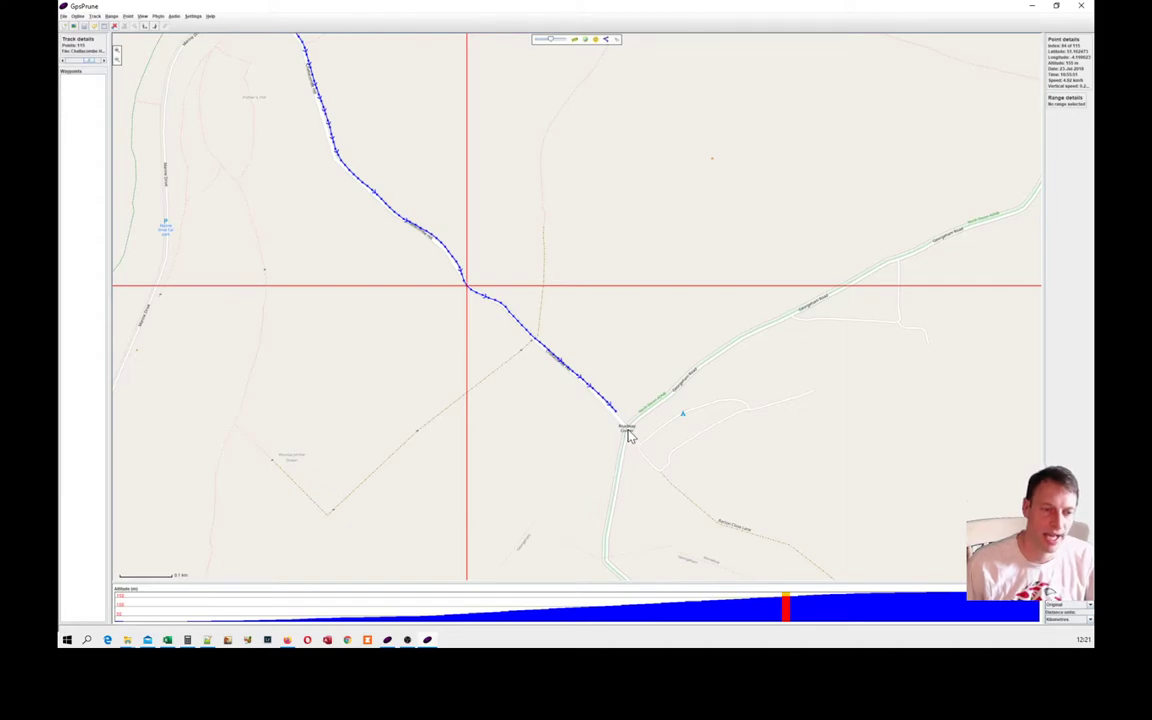
scroll(609, 358, "down", 1)
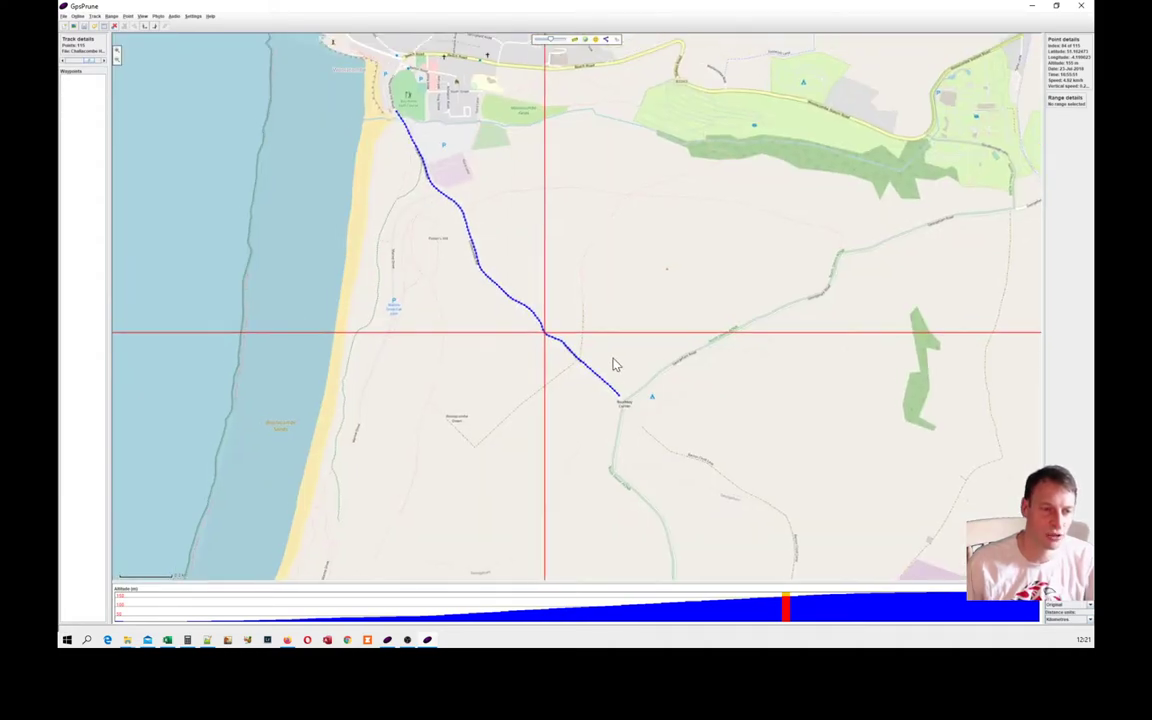
left_click_drag(615, 365, 617, 375)
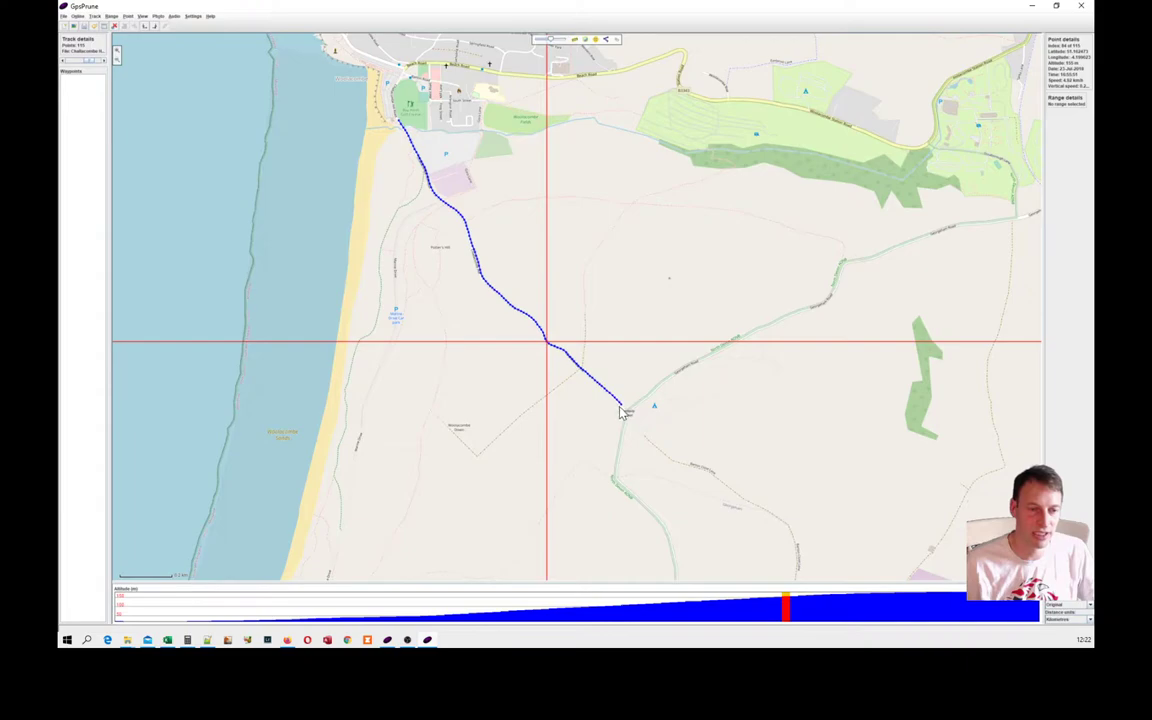
Select successive track points up the final stretch of the climb to read their altitudes
scroll(620, 412, "up", 2)
scroll(620, 412, "up", 1)
scroll(620, 412, "down", 1)
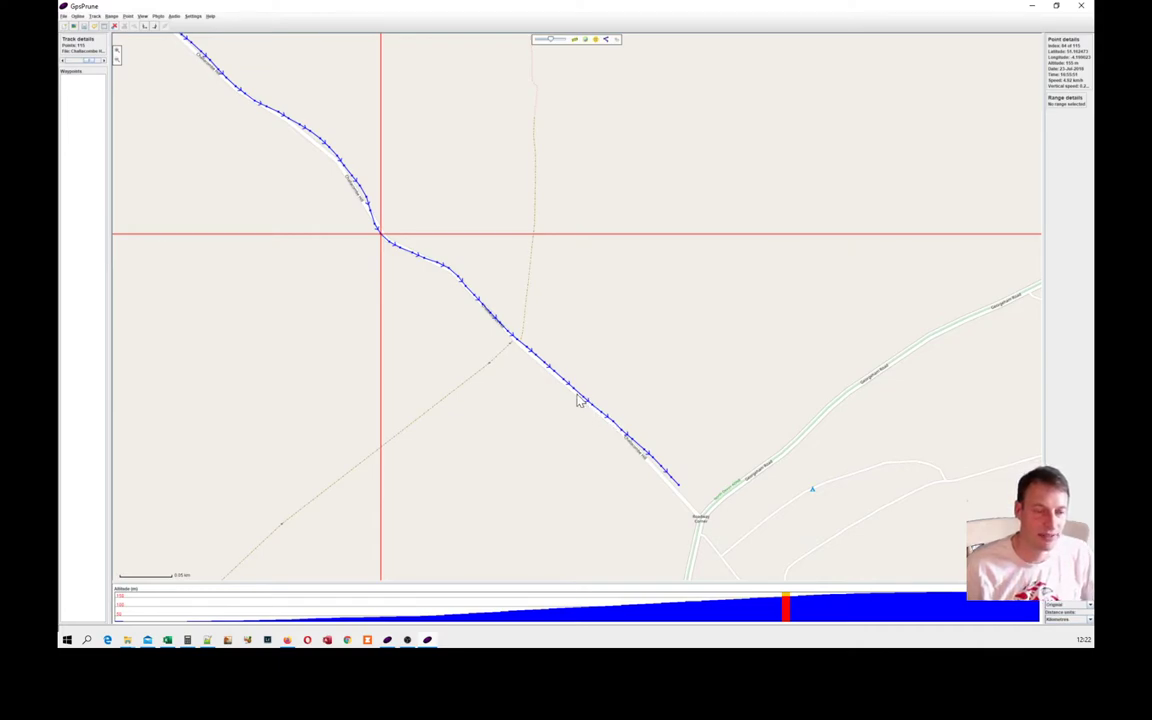
left_click(518, 344)
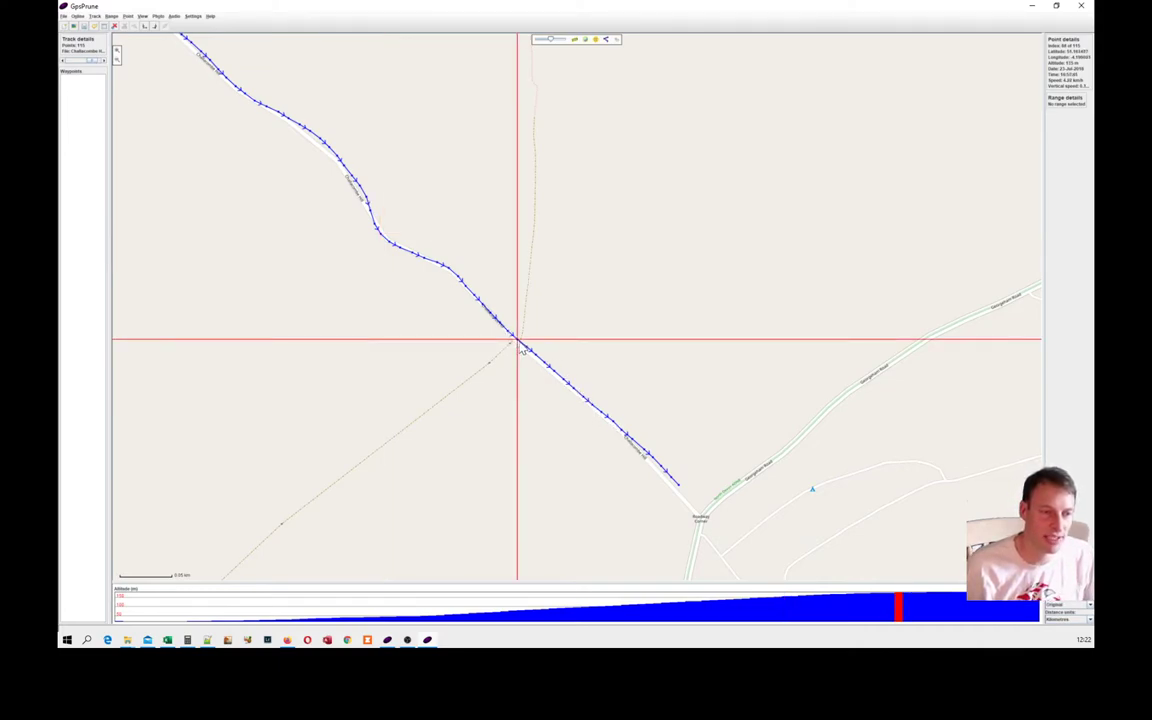
key("Escape")
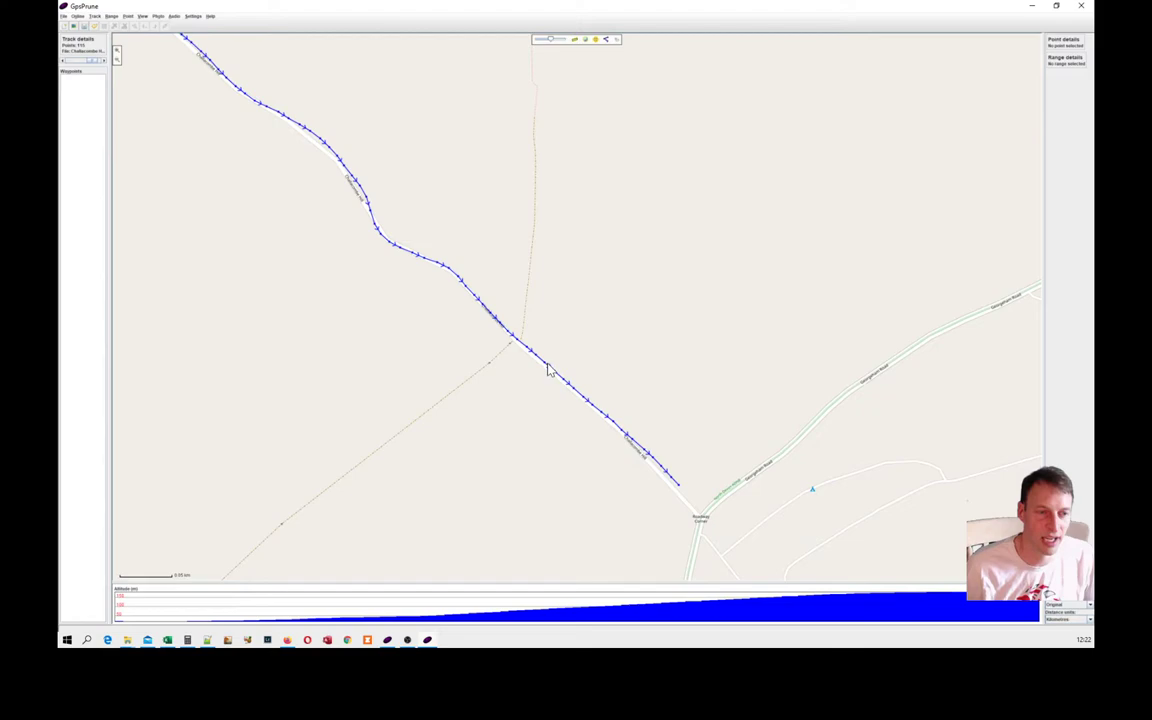
left_click(546, 367)
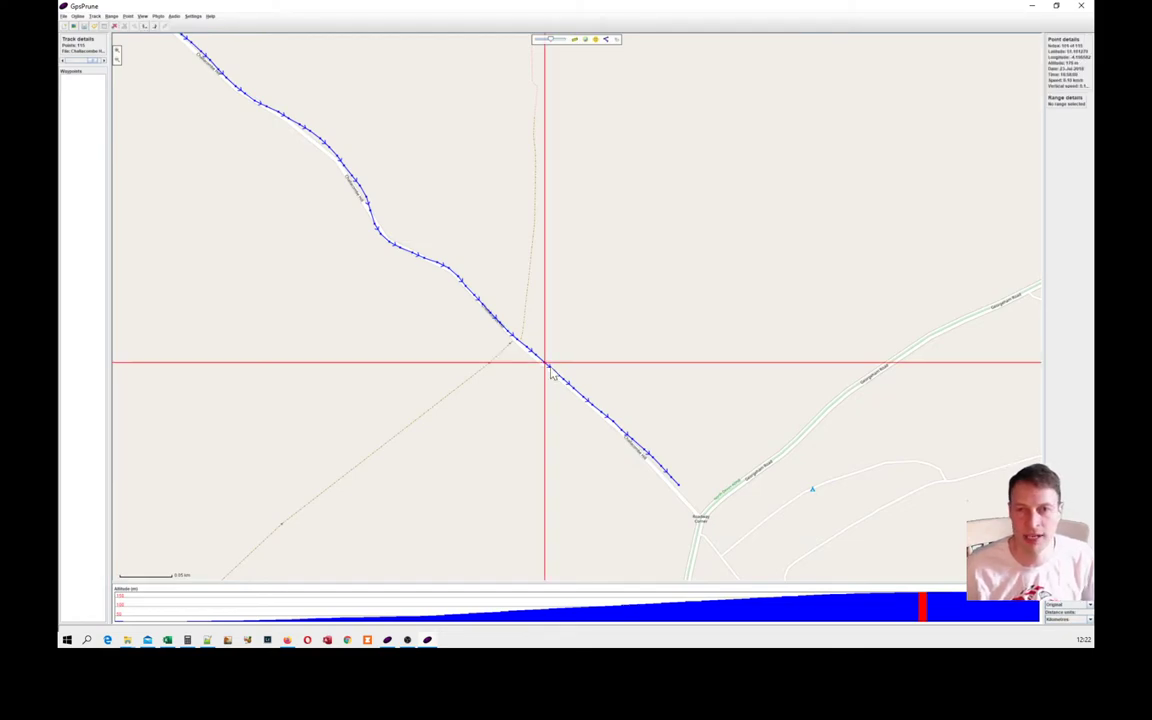
left_click(556, 374)
key("Escape")
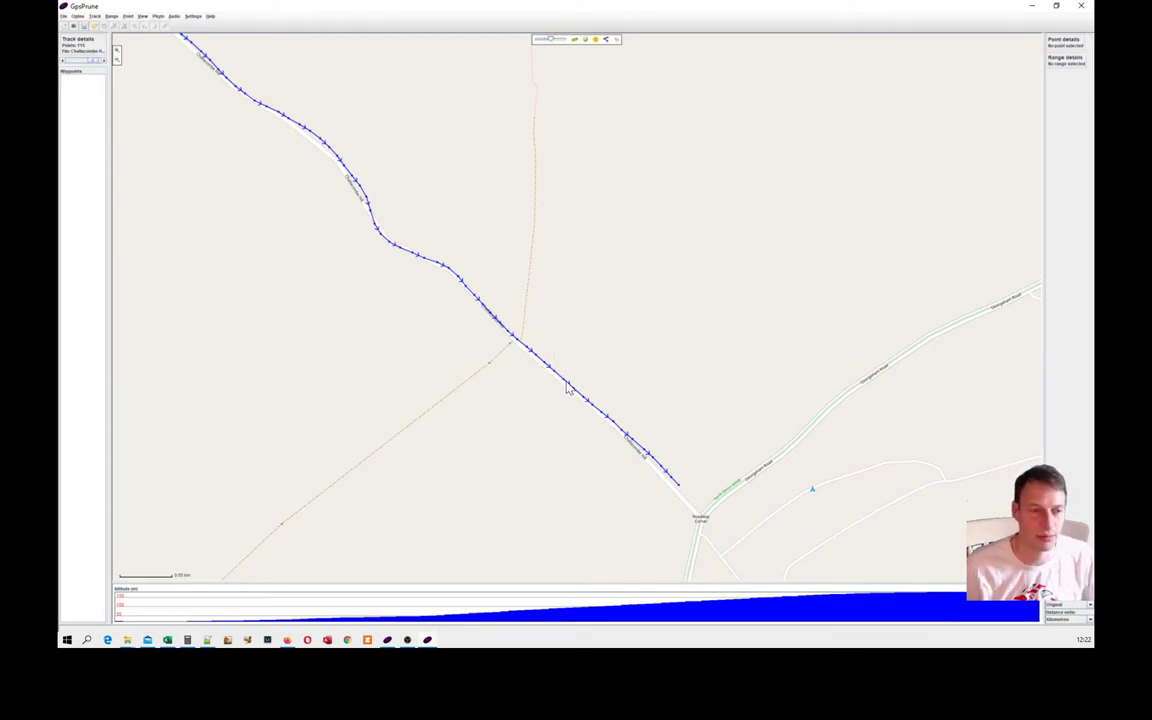
left_click(566, 384)
key("Escape")
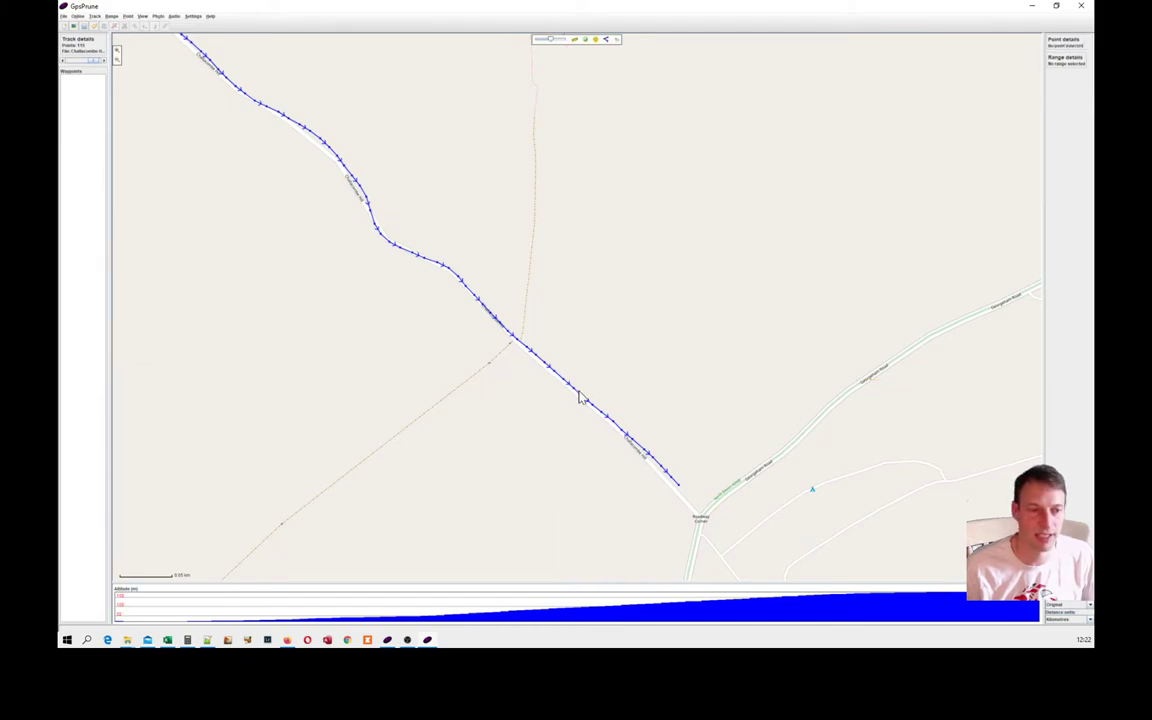
left_click(574, 393)
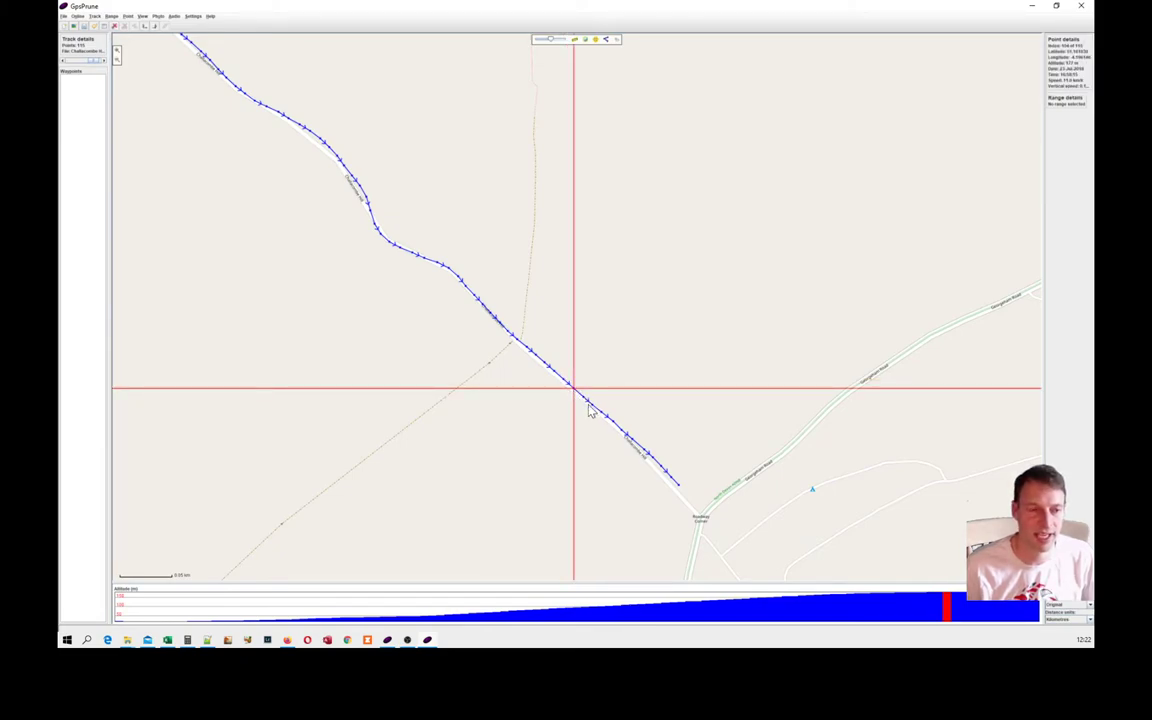
left_click(595, 410)
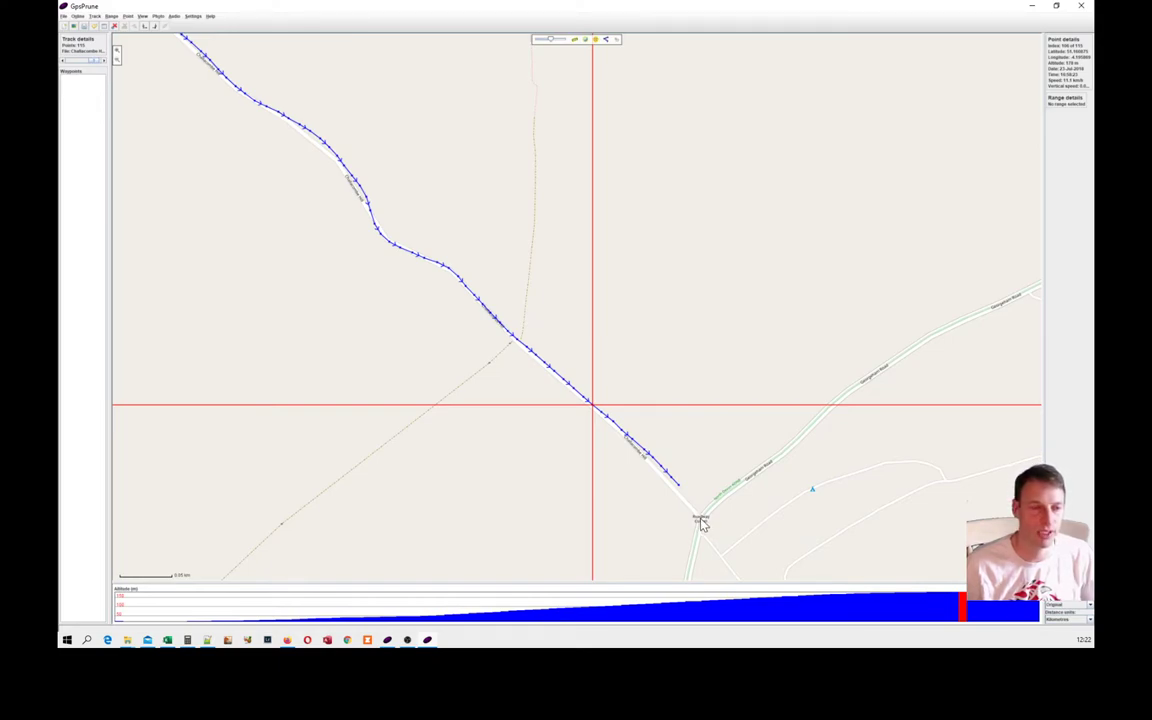
Zoom out and pan the map to show the coast and town around the climb
scroll(406, 368, "down", 1)
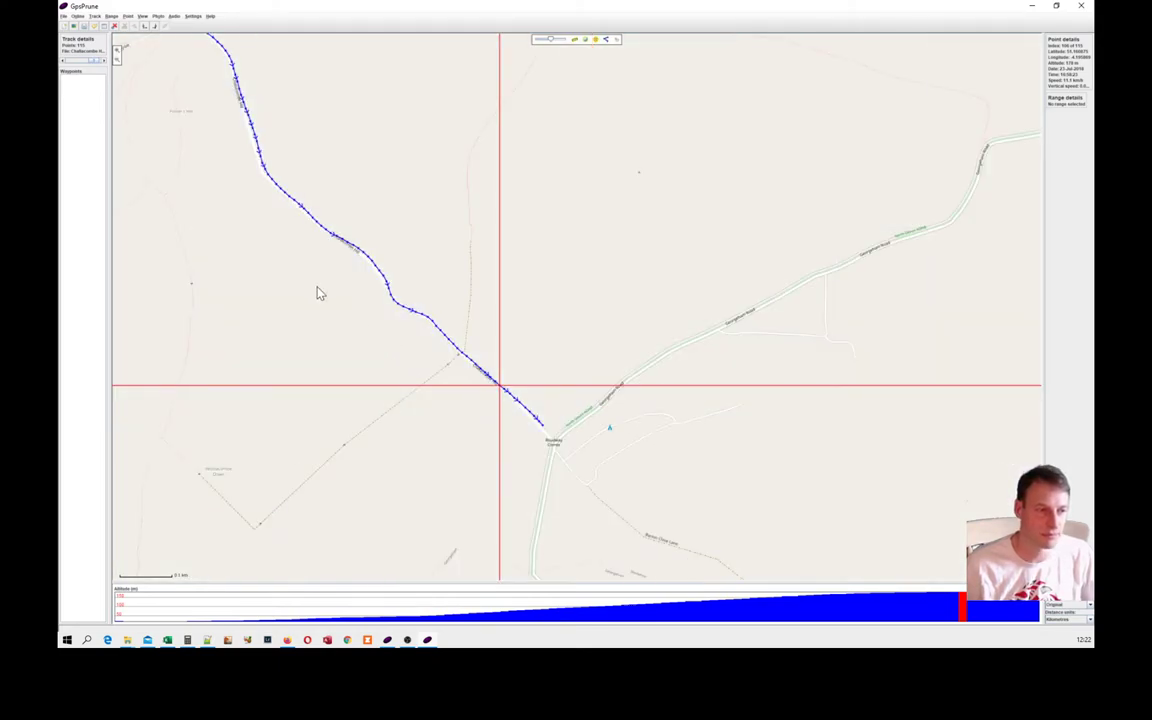
left_click_drag(317, 293, 450, 386)
scroll(437, 386, "down", 1)
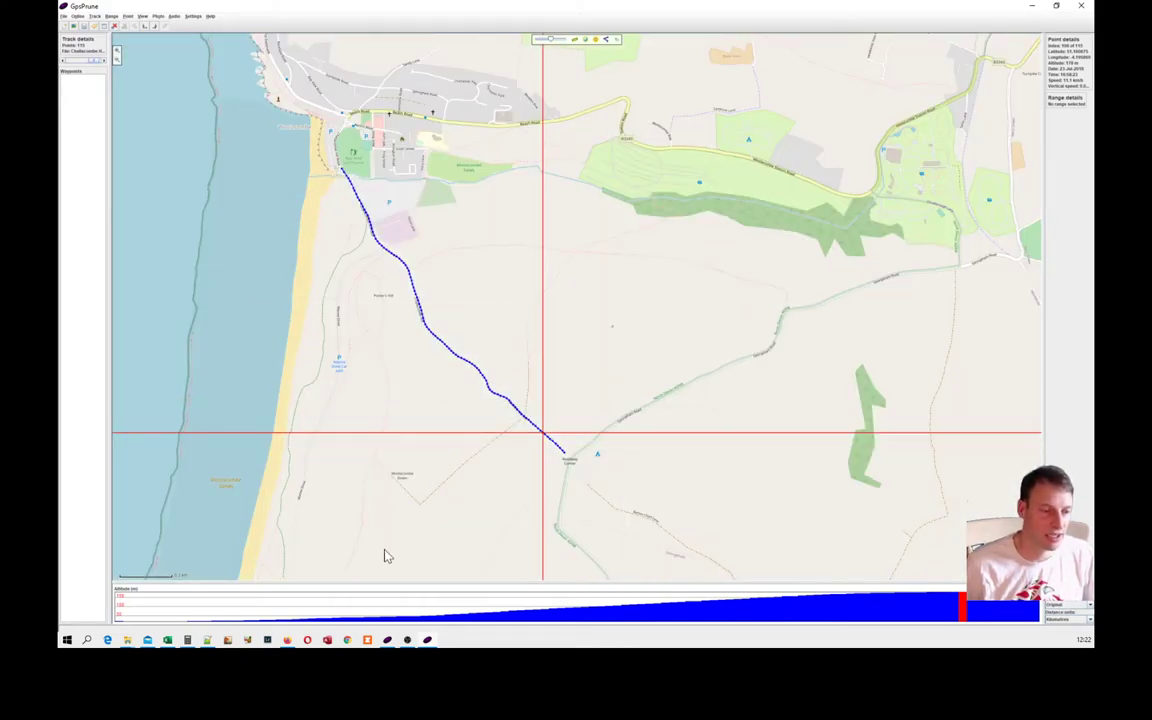
Review VeloViewer's Challacombe Hill segment stats (235 m max elevation), then open a new Firefox tab
left_click(288, 642)
left_click(795, 10)
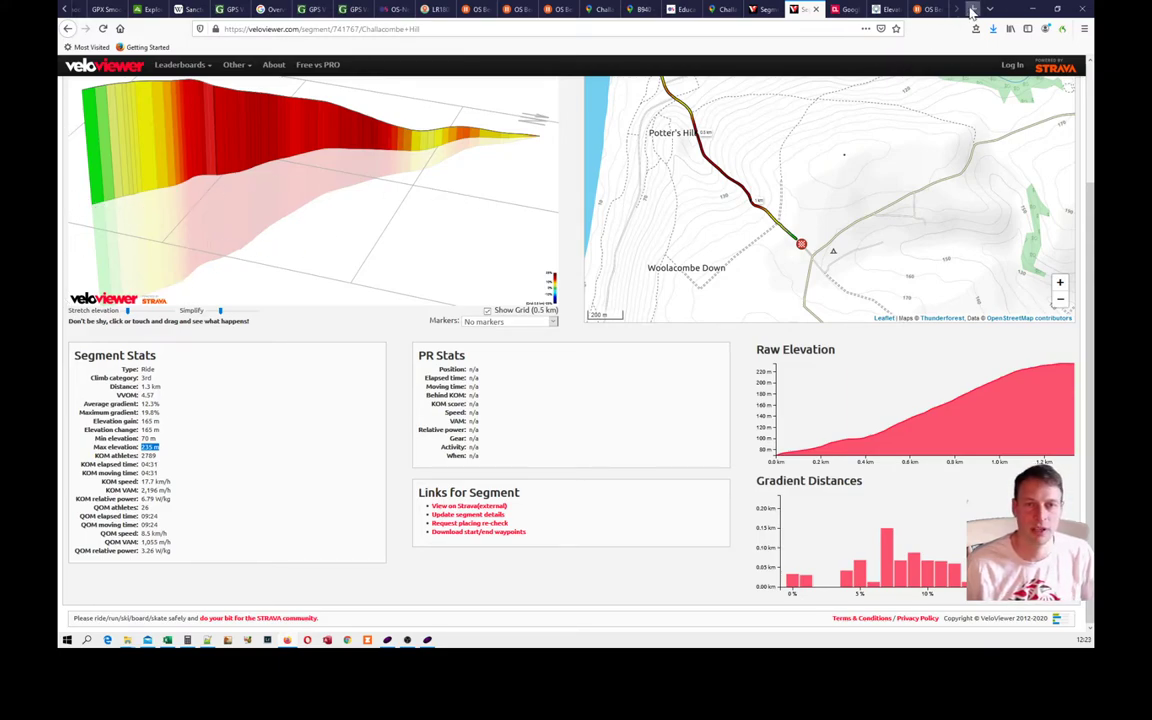
key("ctrl+t")
Search the web for 'stava' and open the Strava website
type("stava")
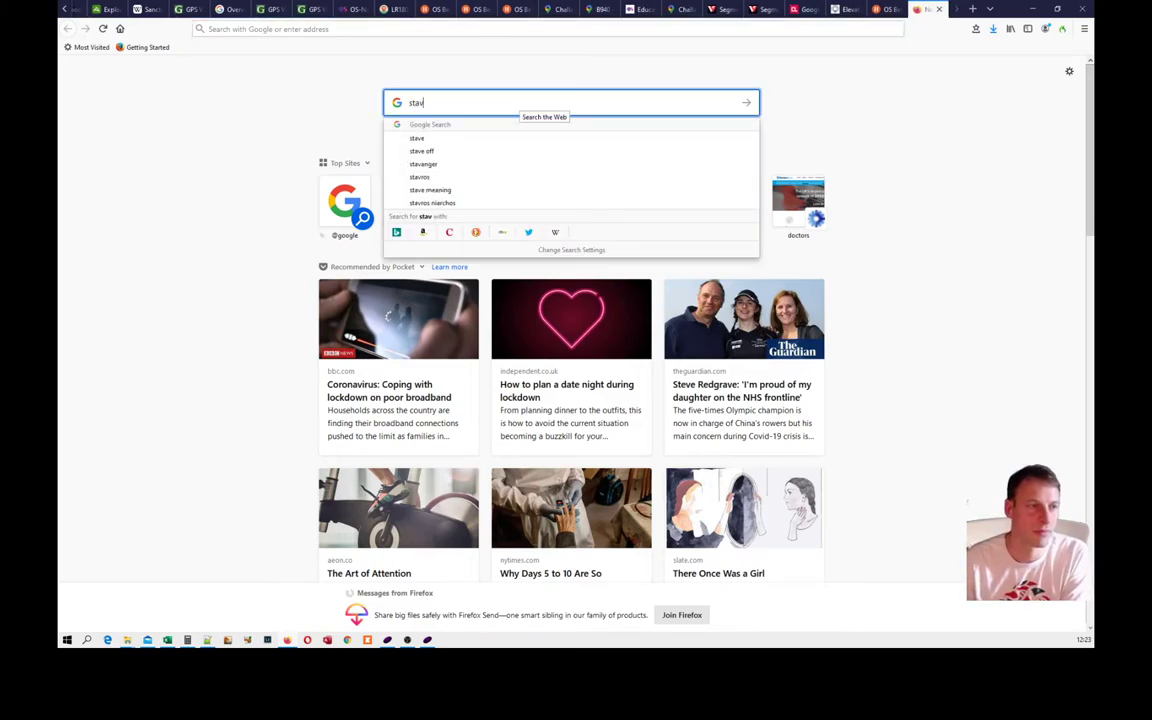
key("Return")
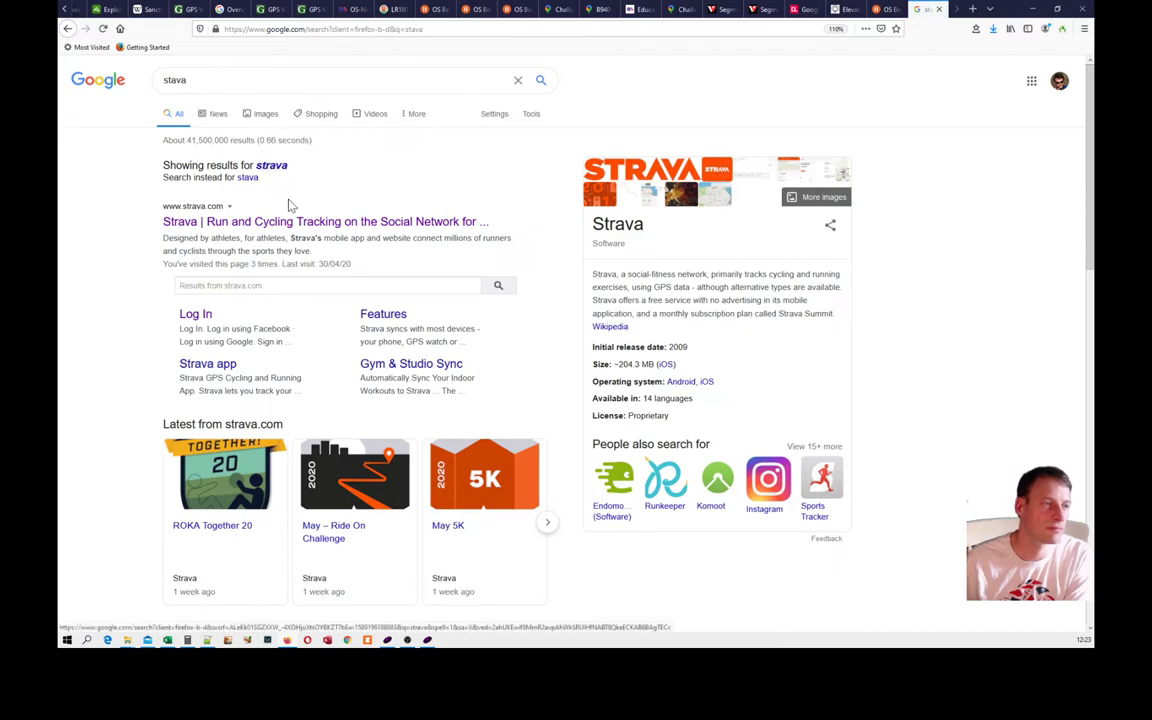
left_click(603, 180)
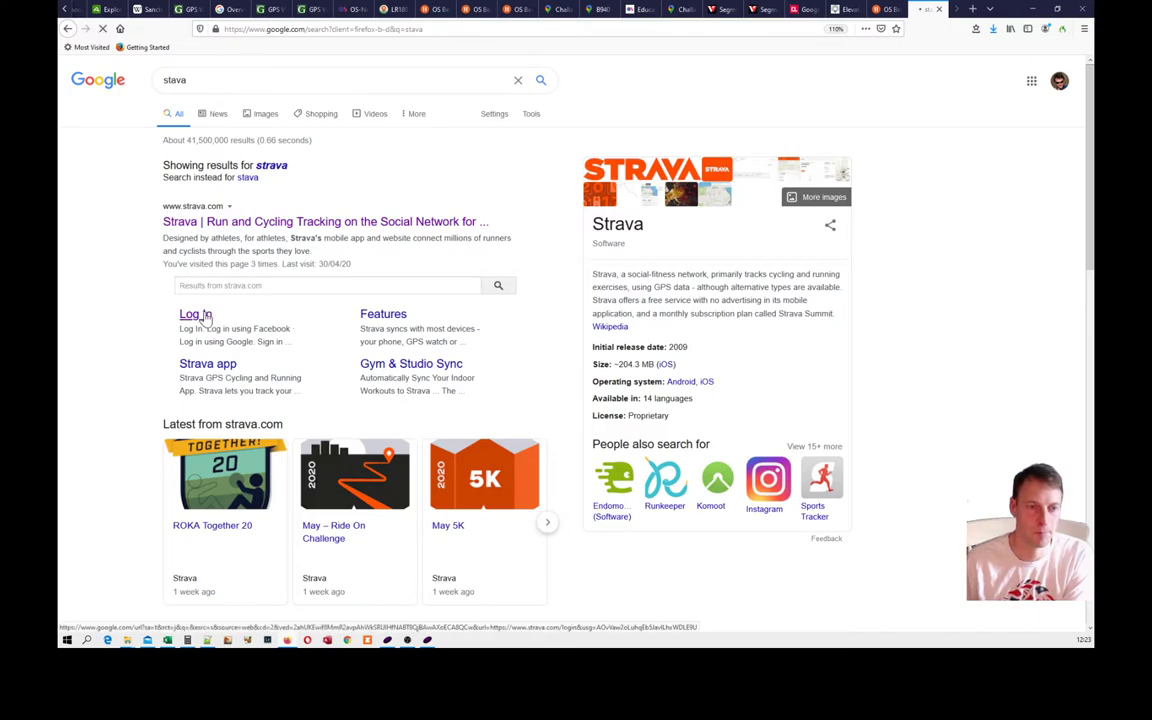
Log in to Strava and go to Dashboard > My Routes from the Training menu
left_click(203, 316)
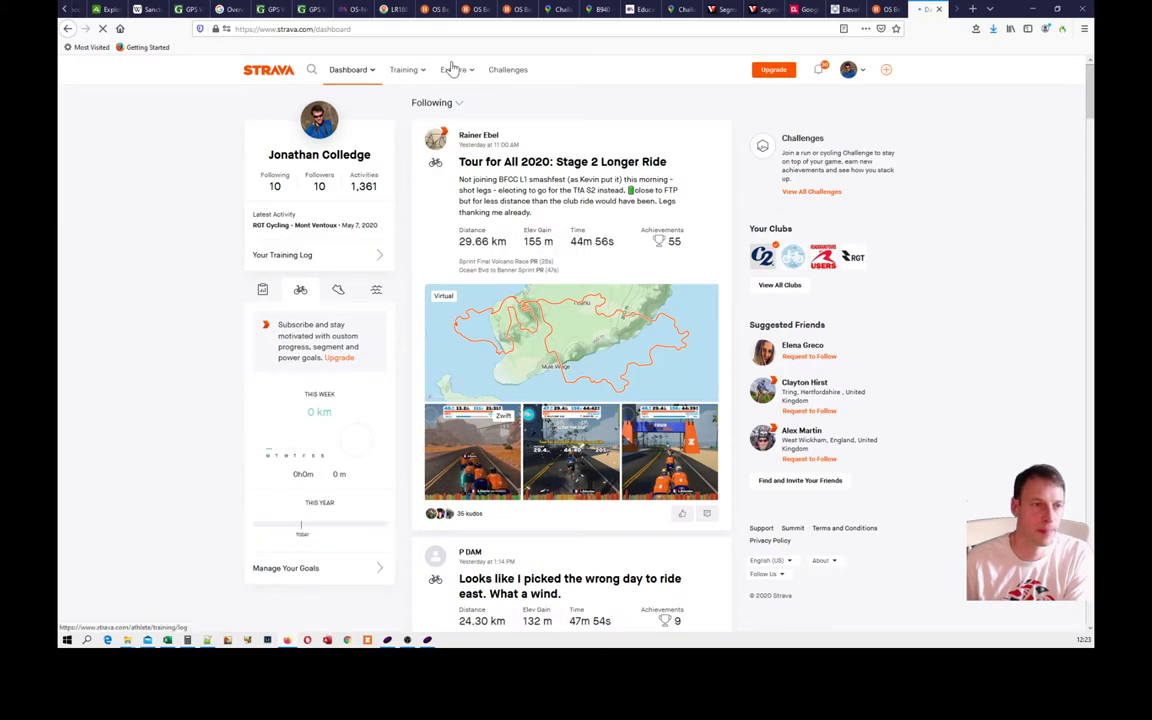
mouse_move(452, 68)
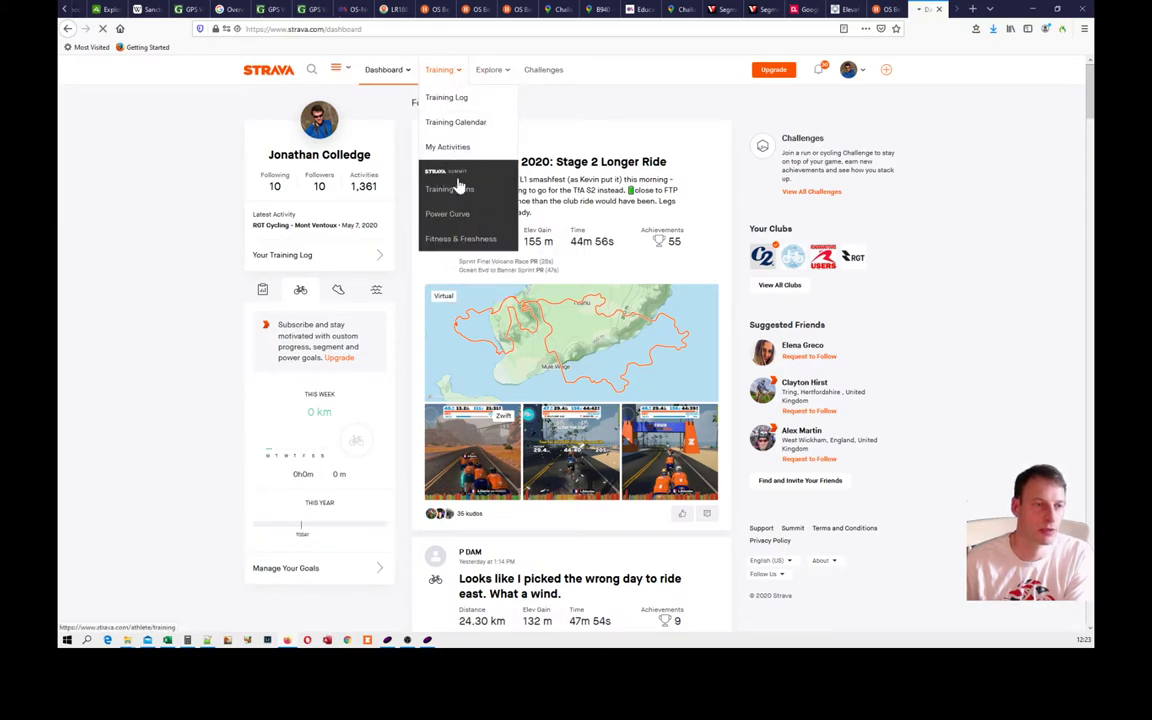
left_click(440, 100)
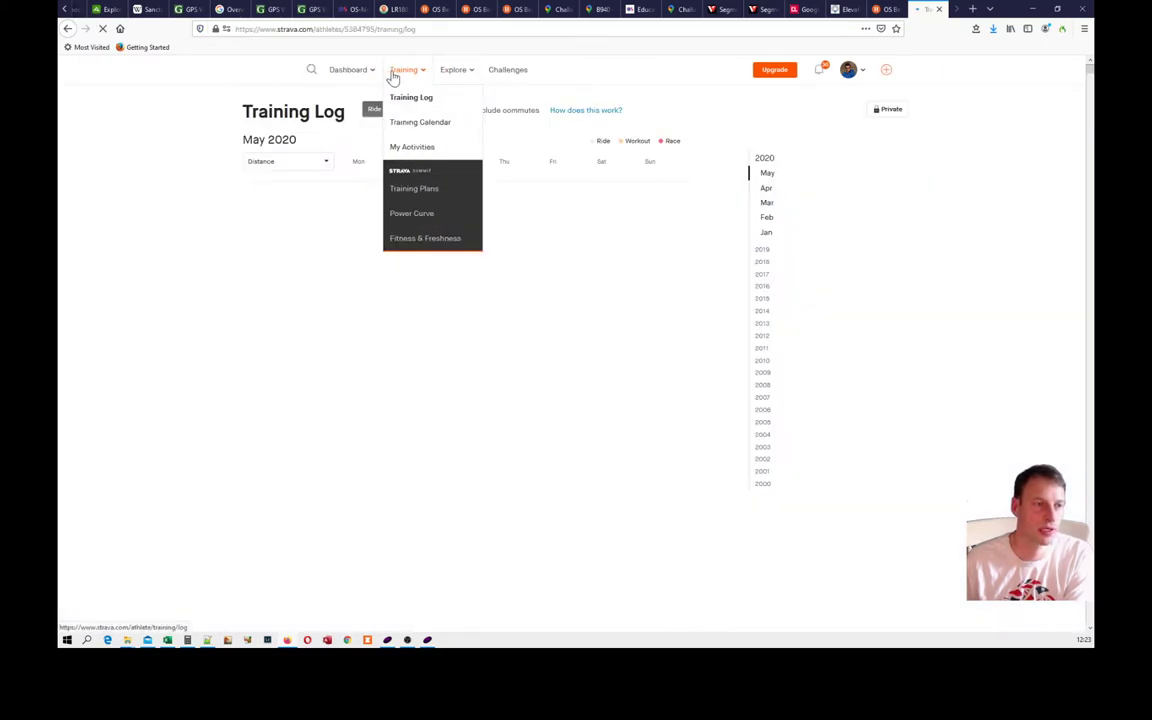
mouse_move(354, 78)
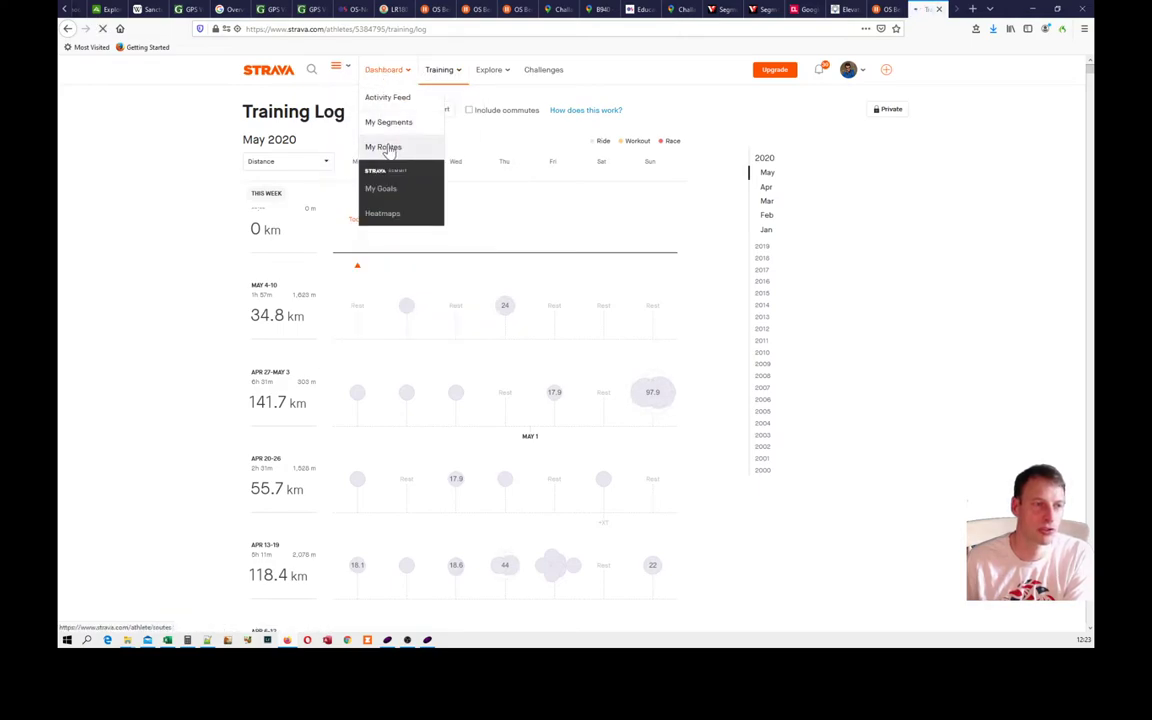
left_click(386, 148)
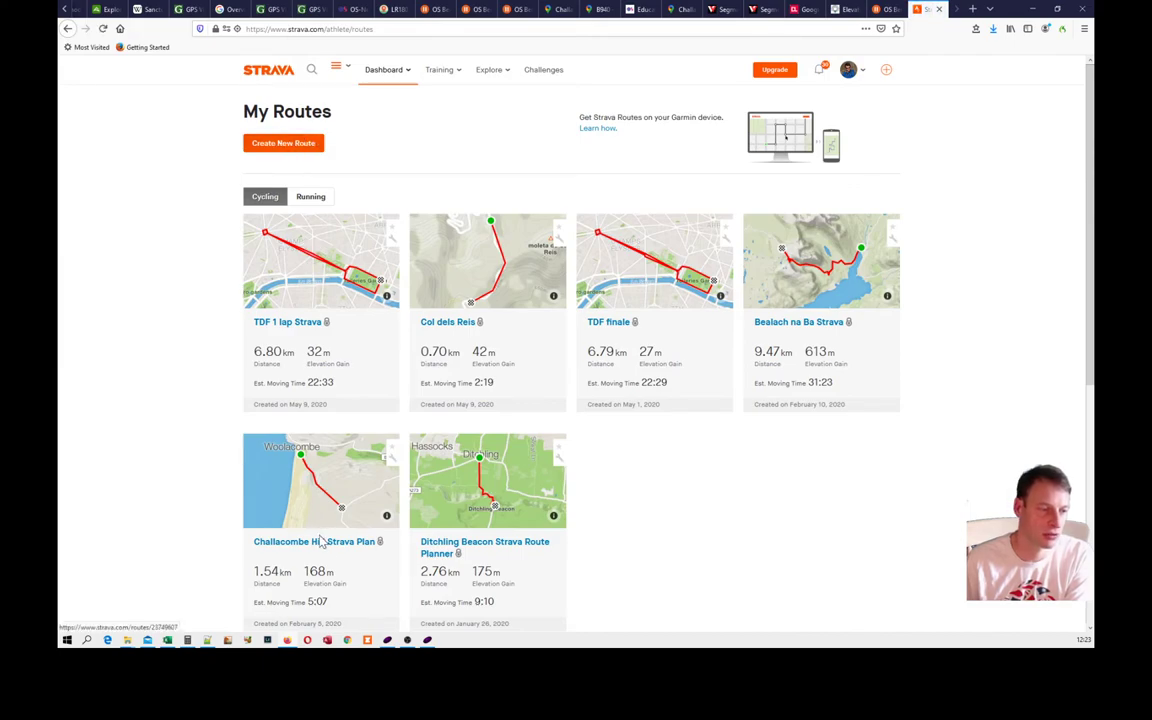
View the Challacombe Hill Strava Plan route's 168 m gain profile, then return to GPS Visualizer
left_click(329, 507)
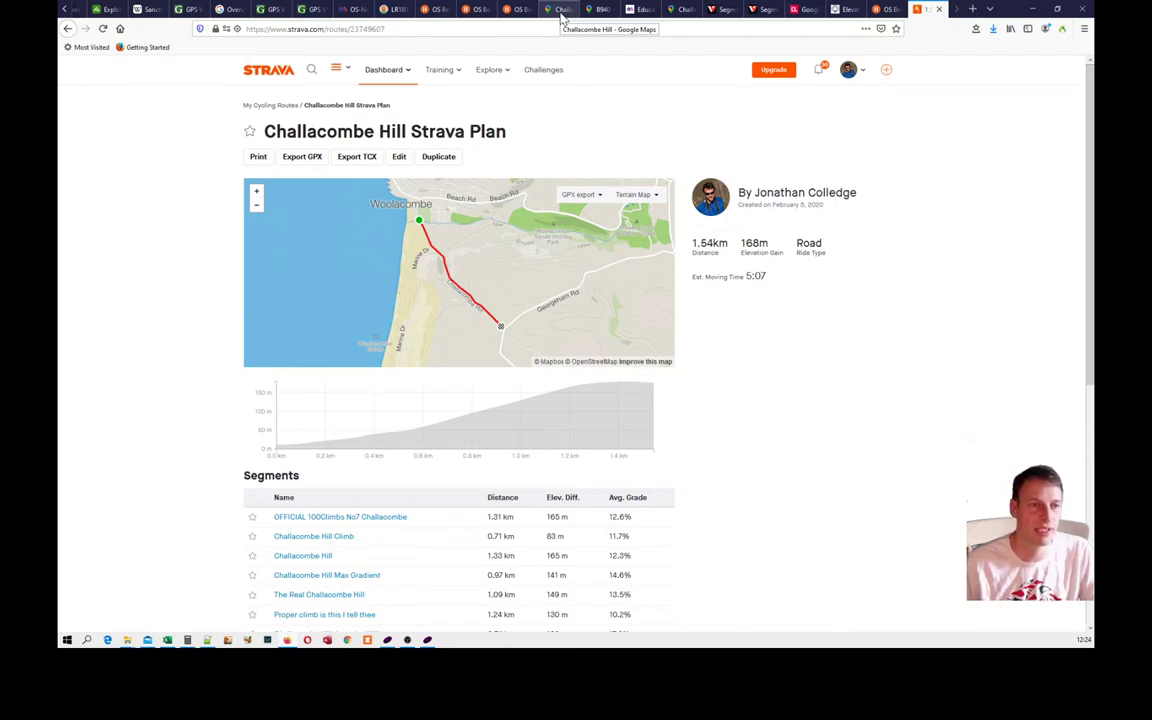
left_click(310, 12)
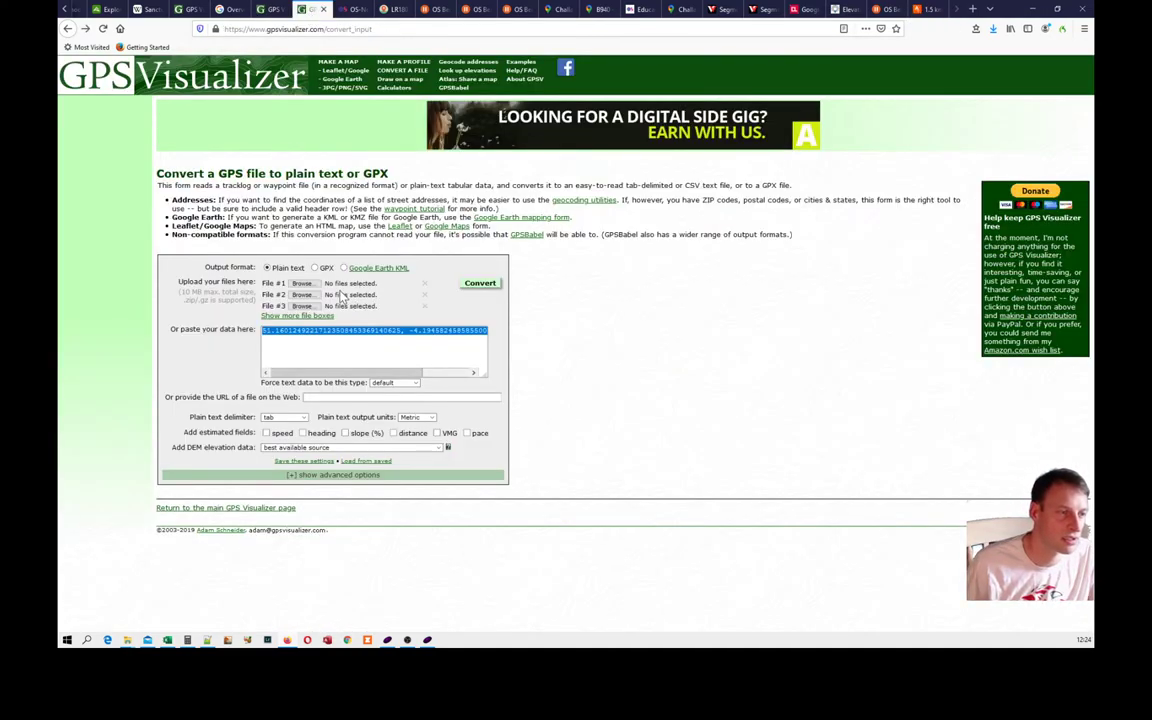
Convert the pasted coordinate to plain text without a header row and check the altitude
left_click(482, 285)
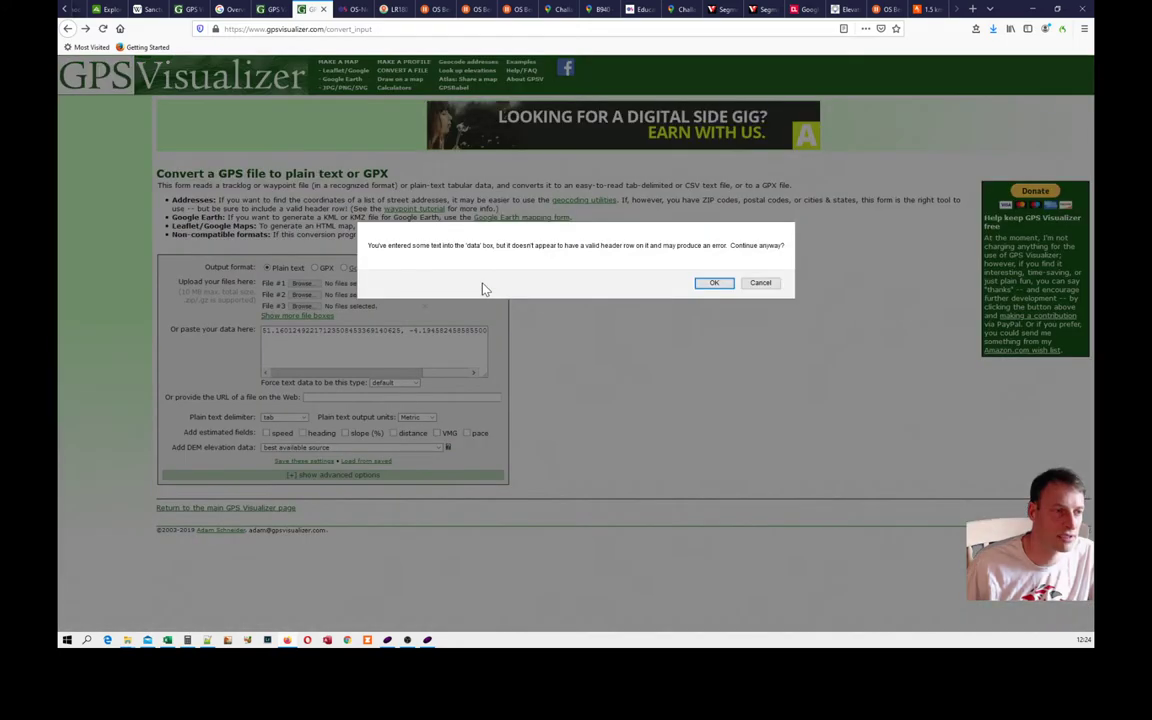
left_click(732, 285)
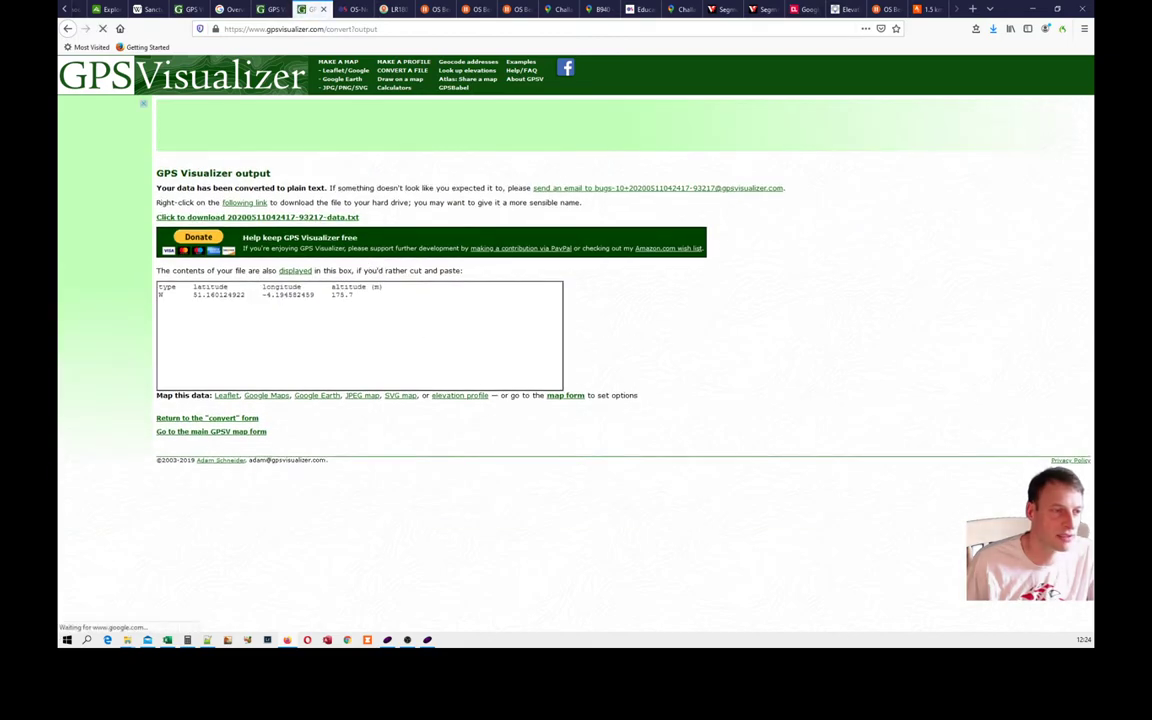
double_click(342, 295)
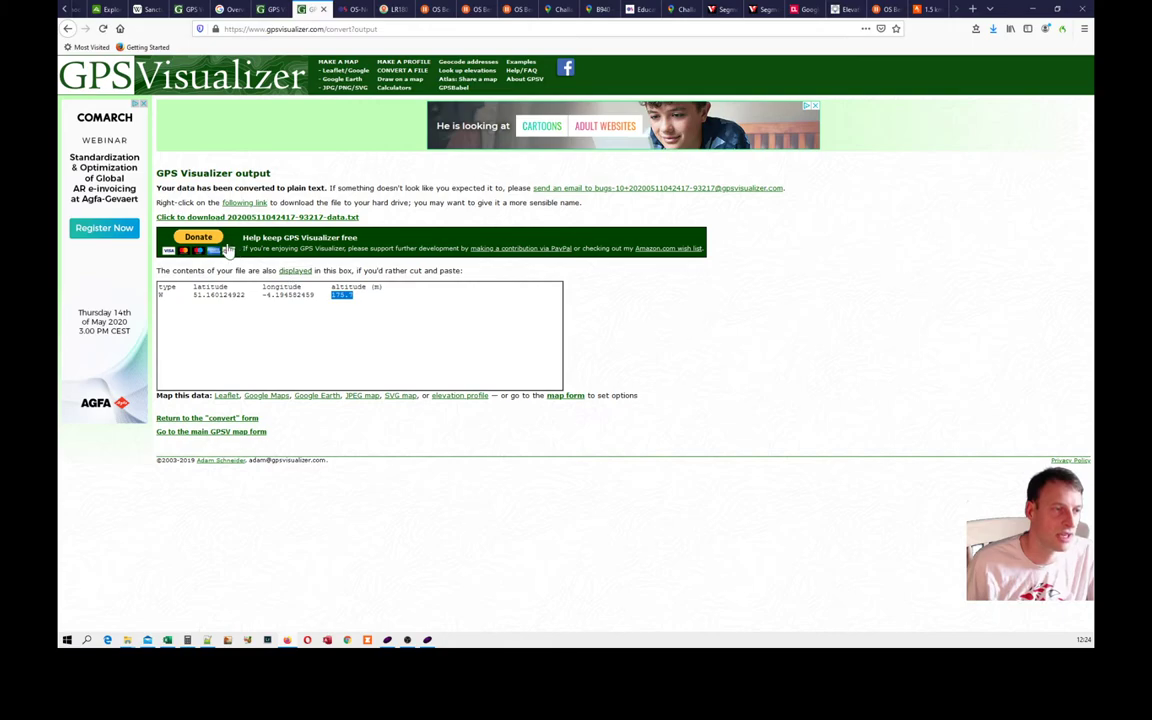
Re-run the conversion with a DEM elevation source, yielding a 175.7 m altitude
left_click(67, 28)
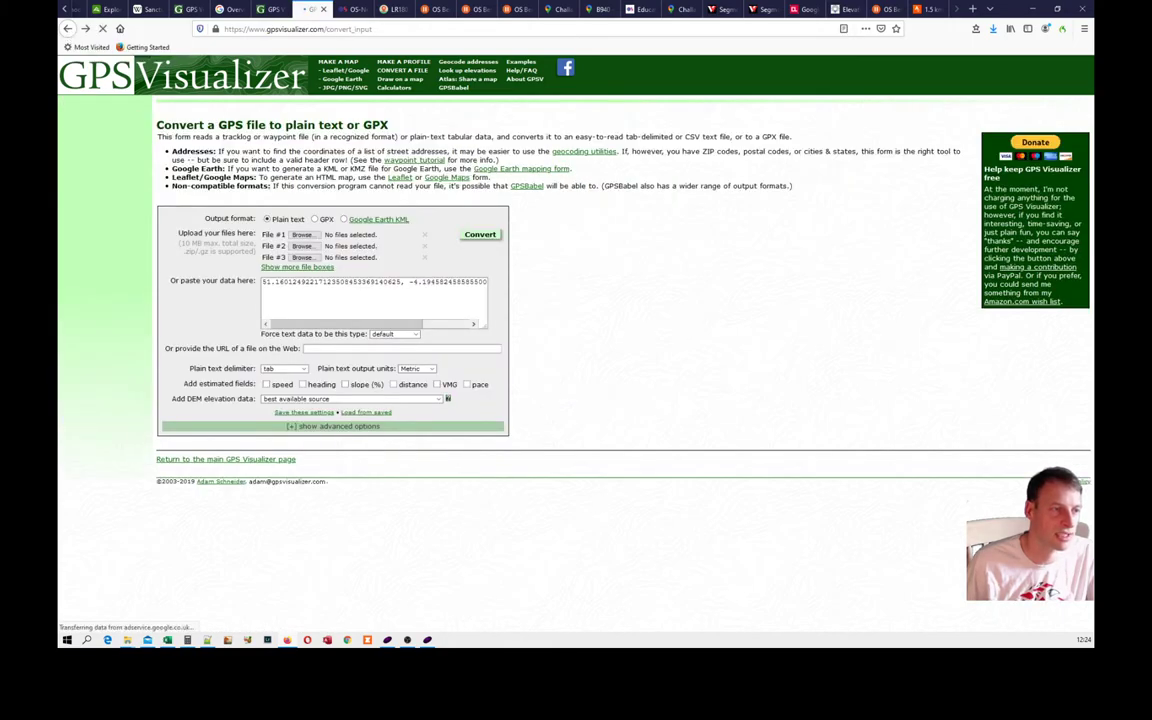
left_click(290, 399)
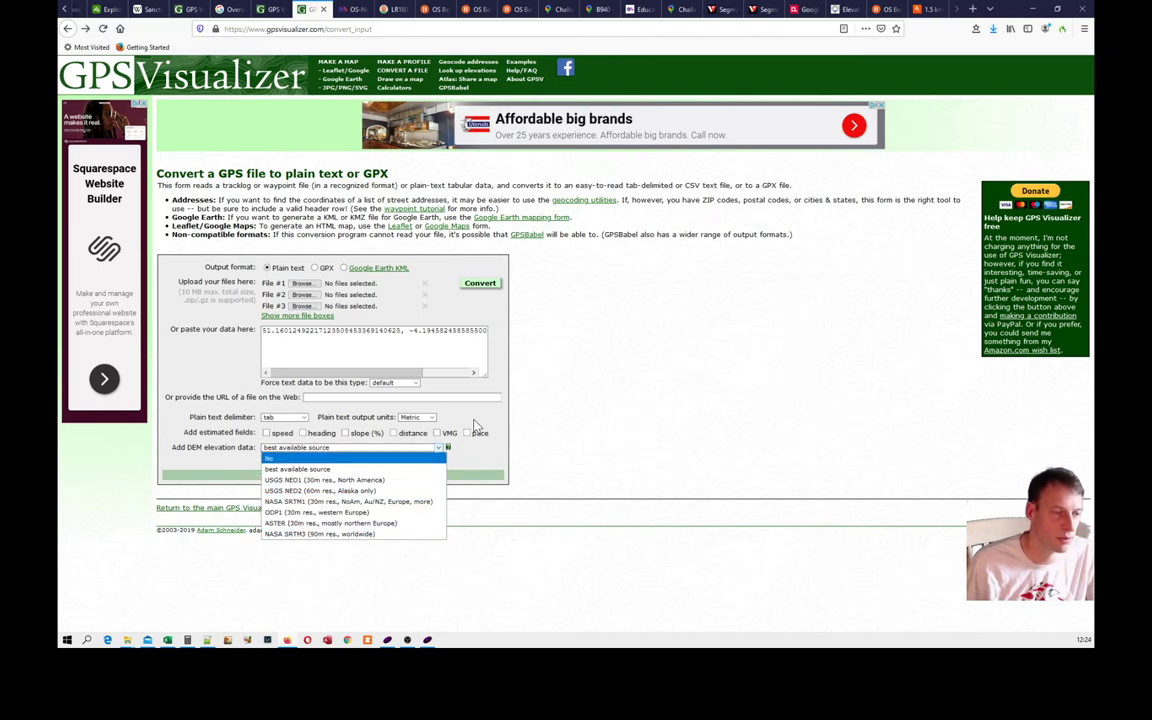
left_click(468, 287)
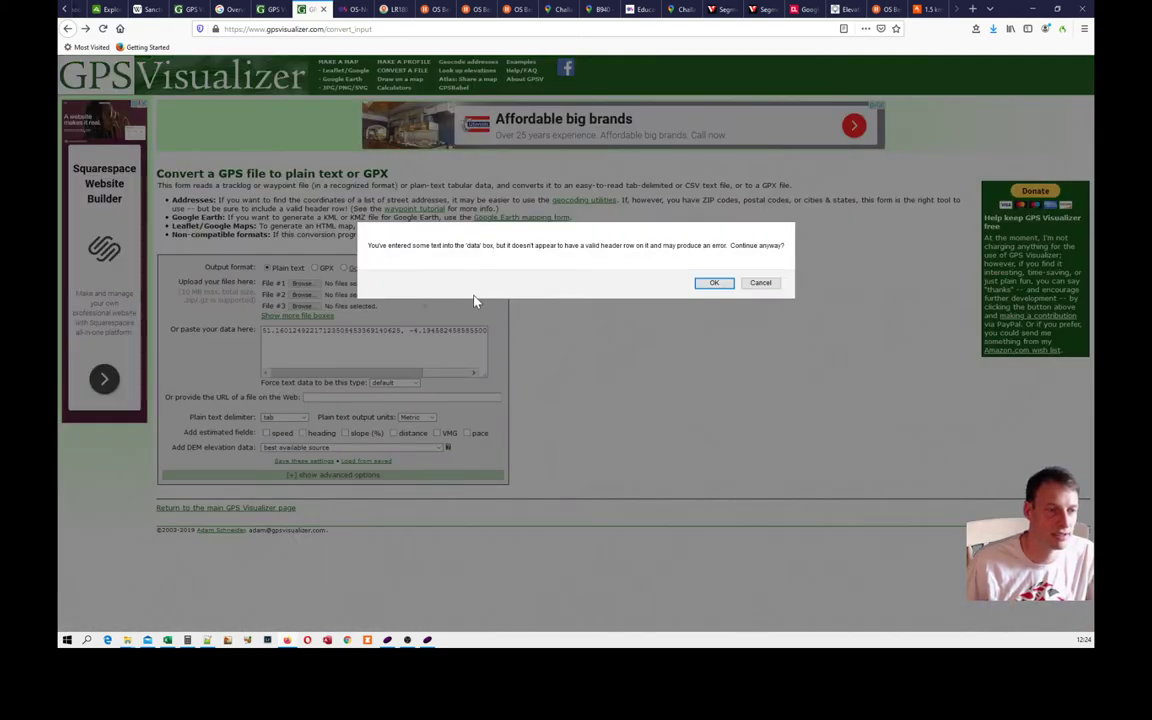
left_click(707, 287)
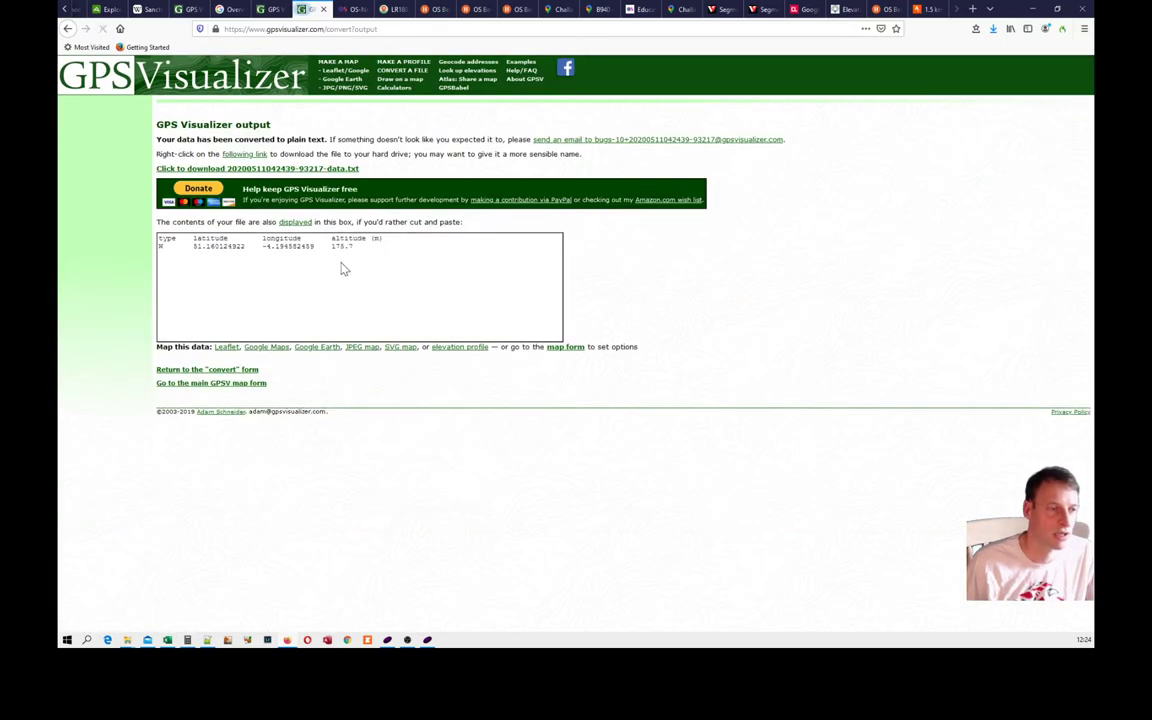
left_click_drag(331, 295, 367, 305)
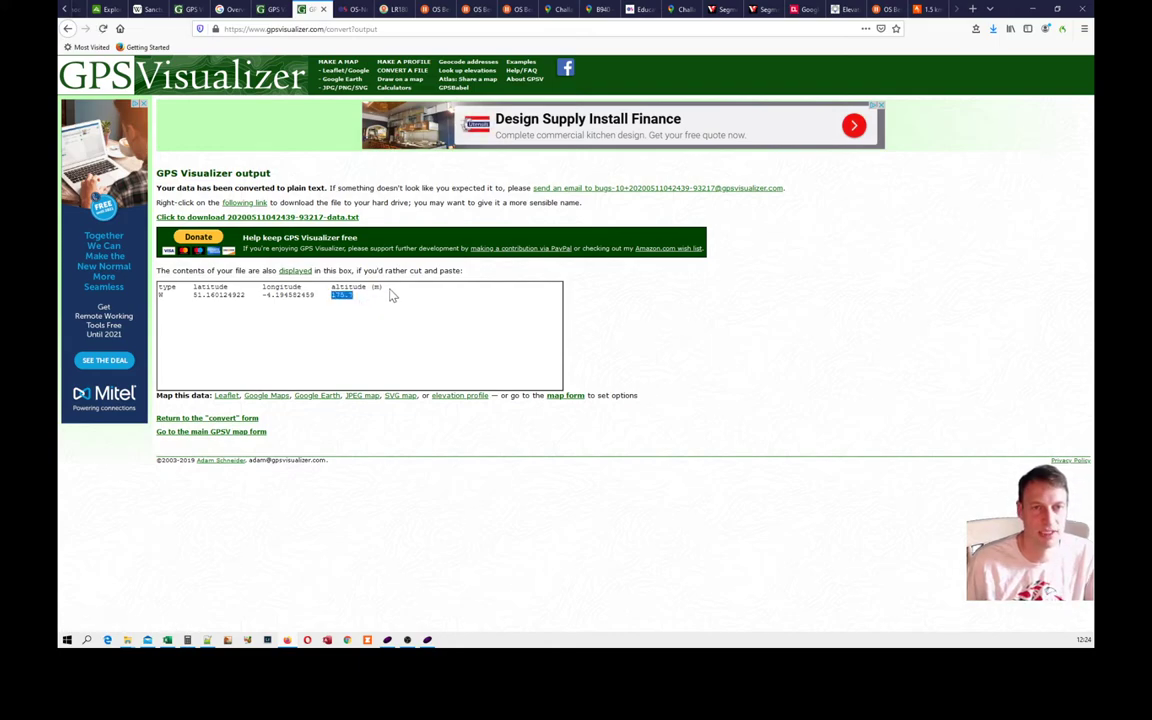
Check nearby benchmarks on the OS Benchmark Archive map, then return to VeloViewer's Challacombe Hill segment
left_click(888, 10)
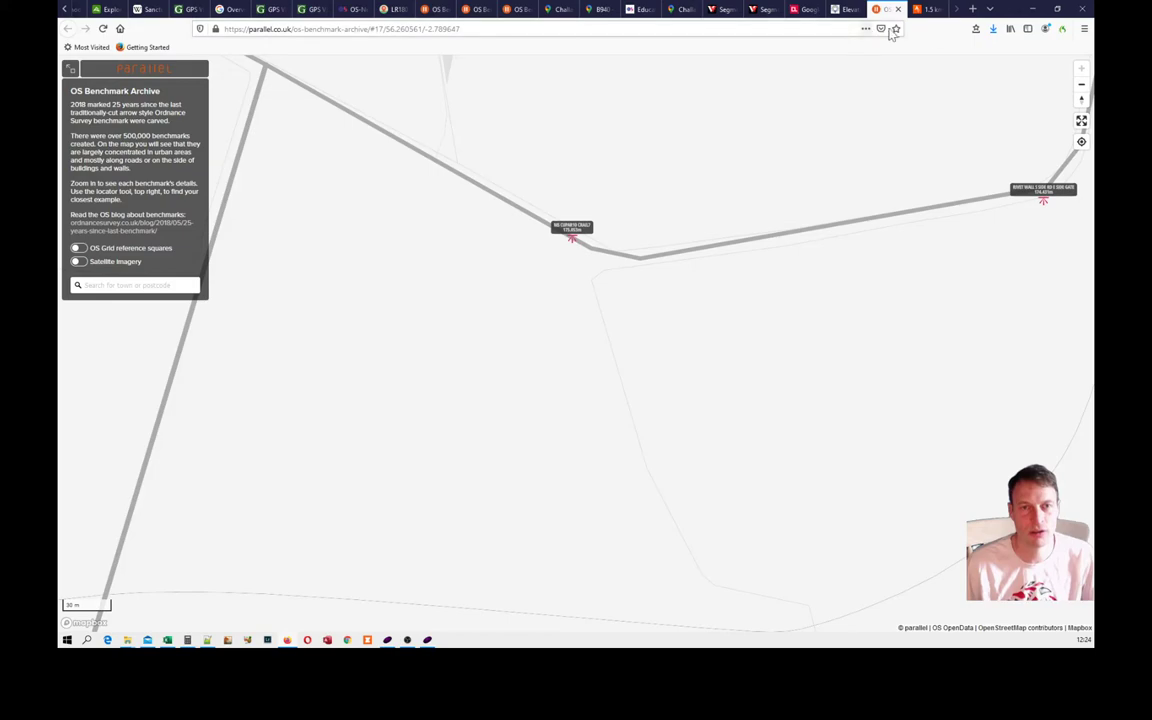
left_click(762, 14)
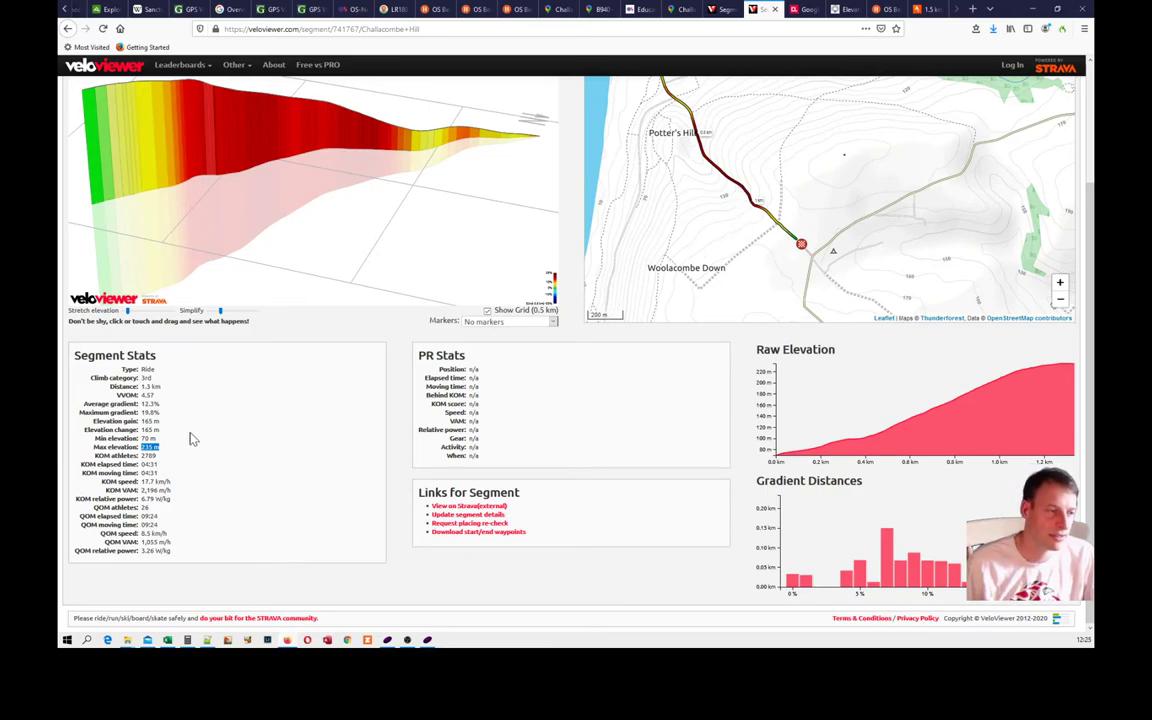
Highlight VeloViewer's 235 m maximum elevation and pan the map to the segment start
left_click_drag(162, 451, 141, 451)
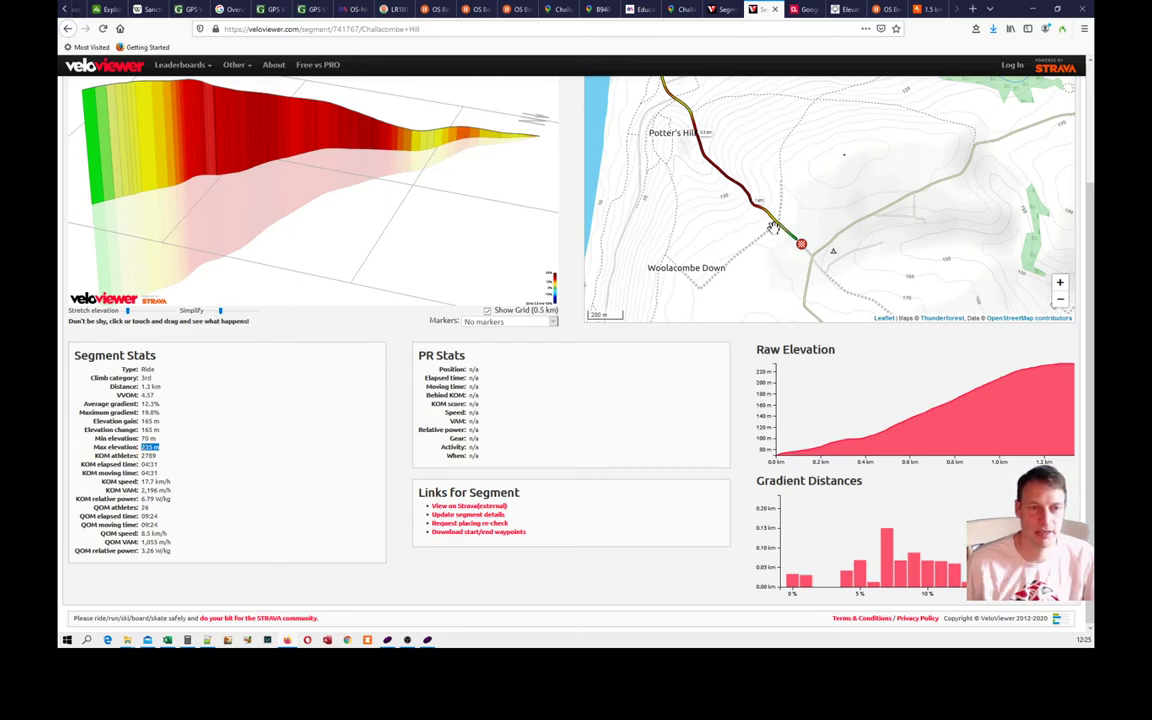
left_click_drag(697, 205, 769, 235)
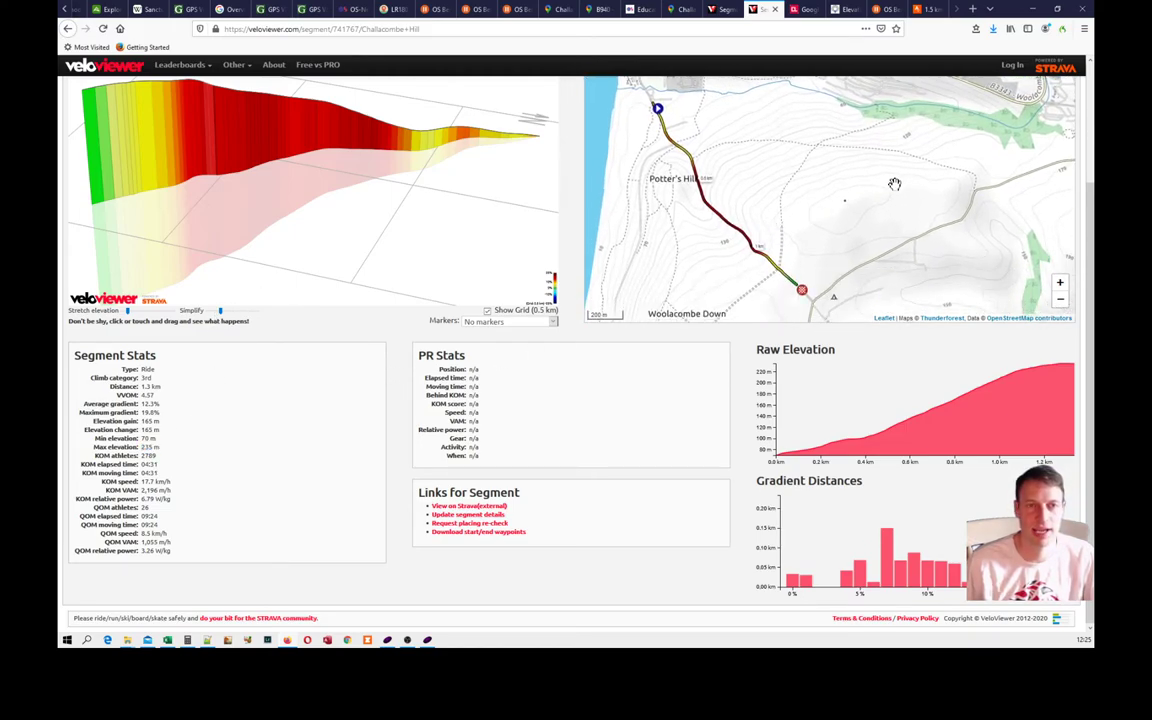
On Daft Logic's altitude map, clear existing markers and centre the satellite view on the road junction
left_click(845, 10)
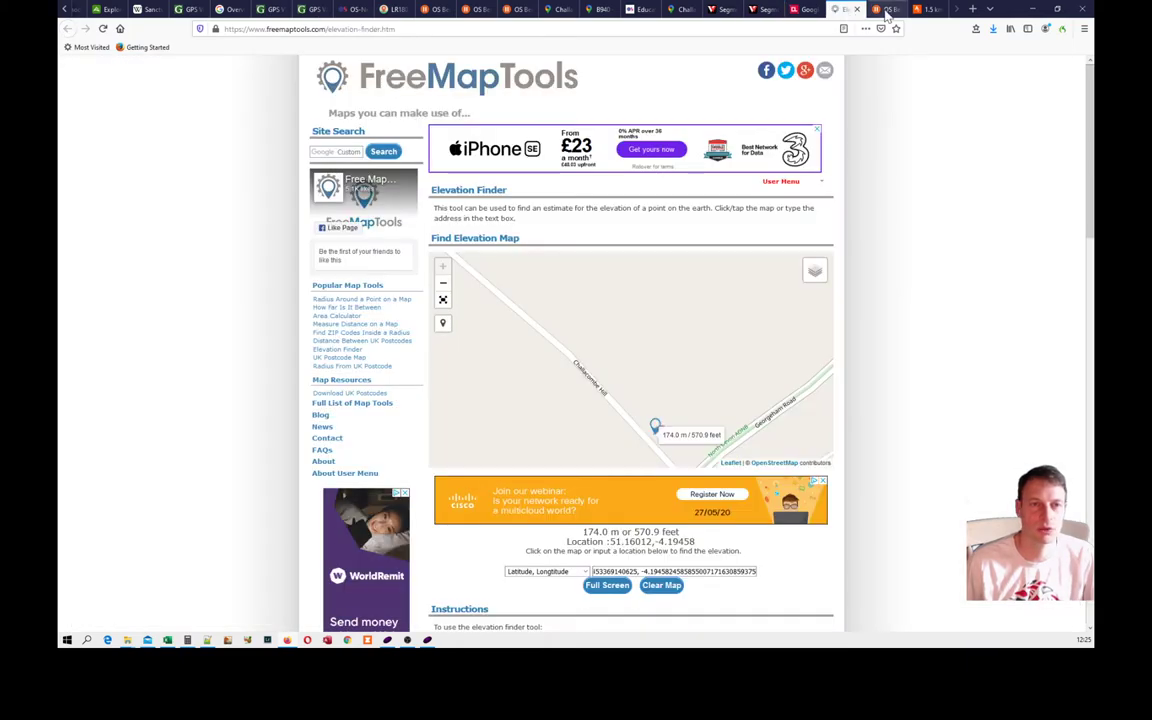
left_click(808, 11)
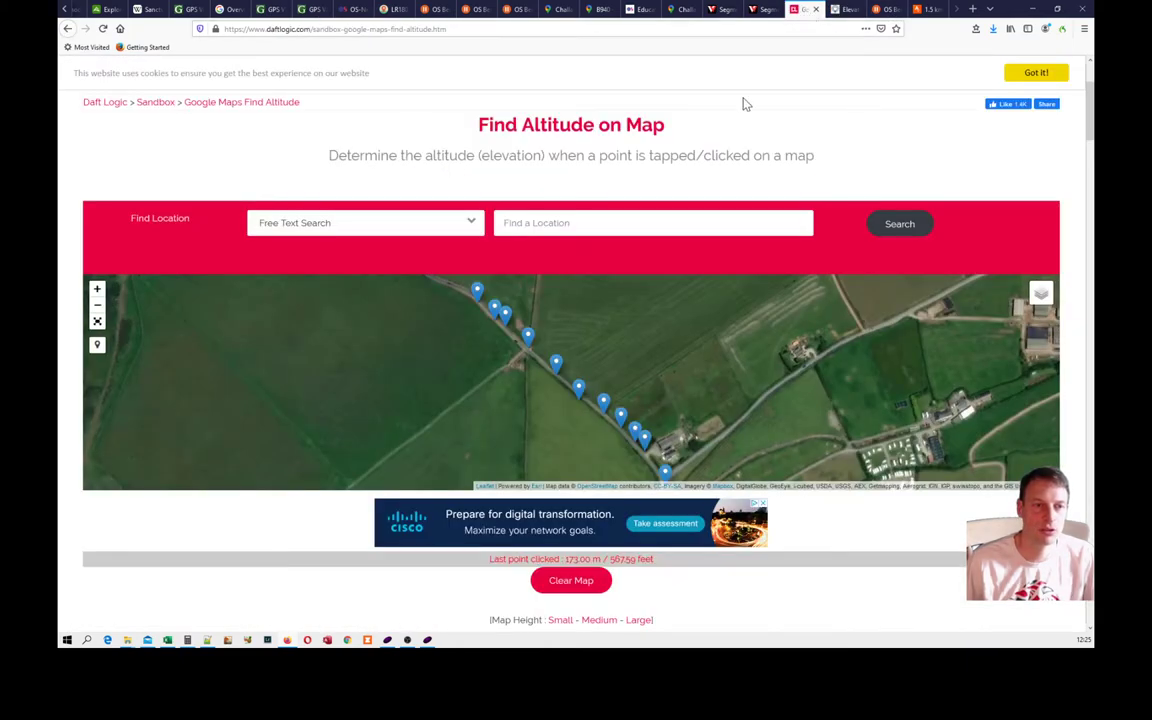
left_click(565, 580)
left_click_drag(629, 411, 578, 379)
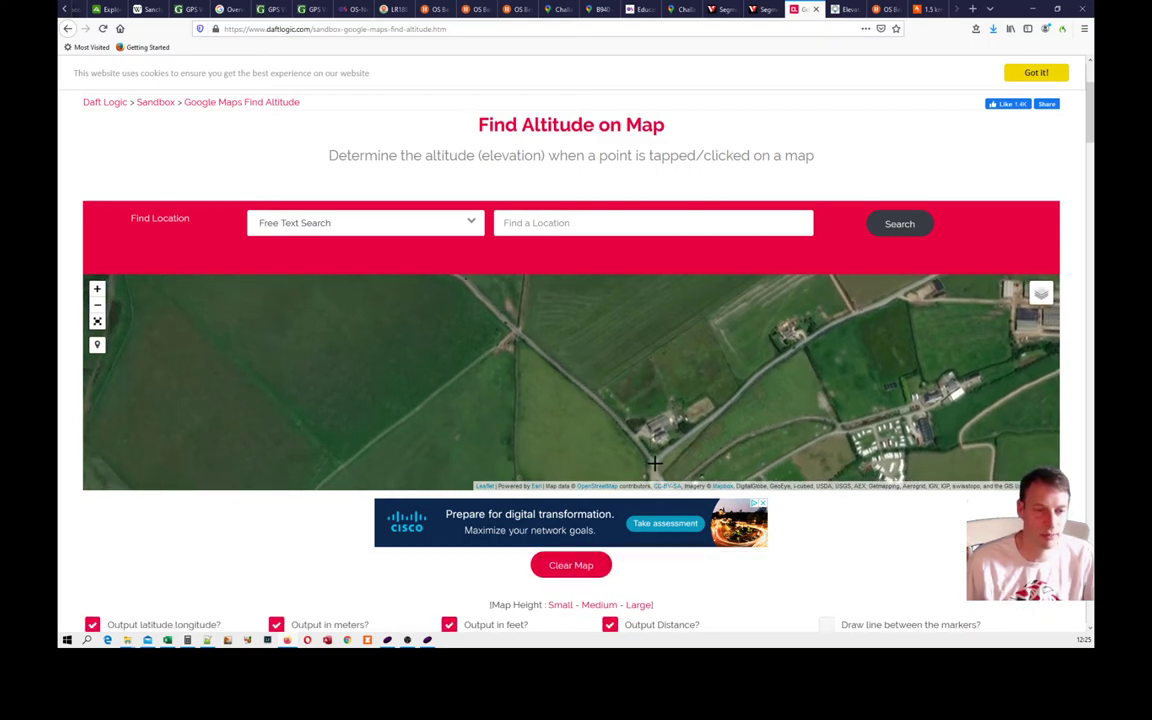
left_click_drag(604, 456, 622, 402)
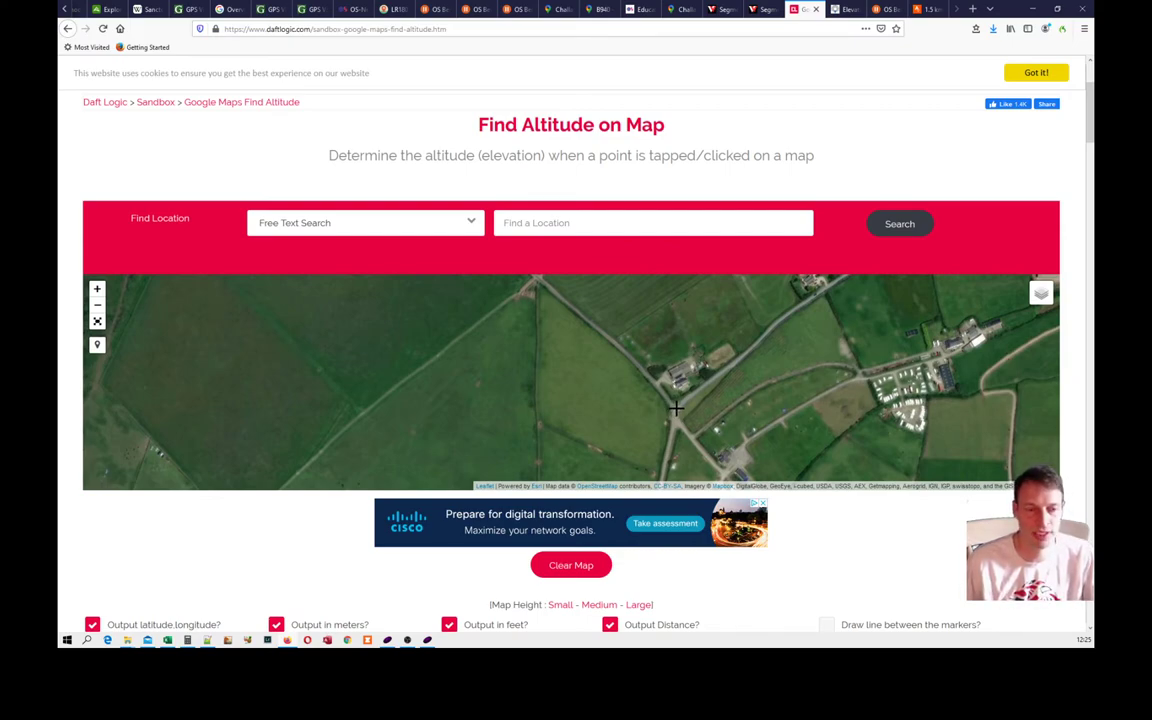
scroll(674, 409, "up", 1)
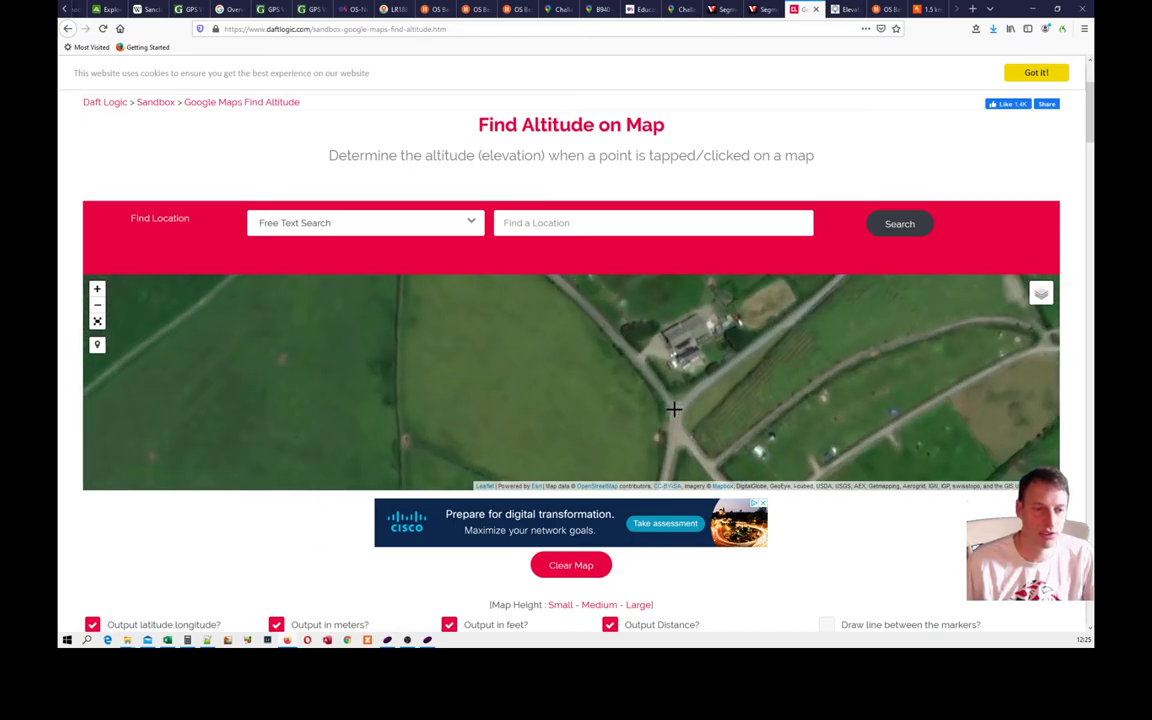
Mark the junction and a point up the road to read their altitudes
left_click(675, 408)
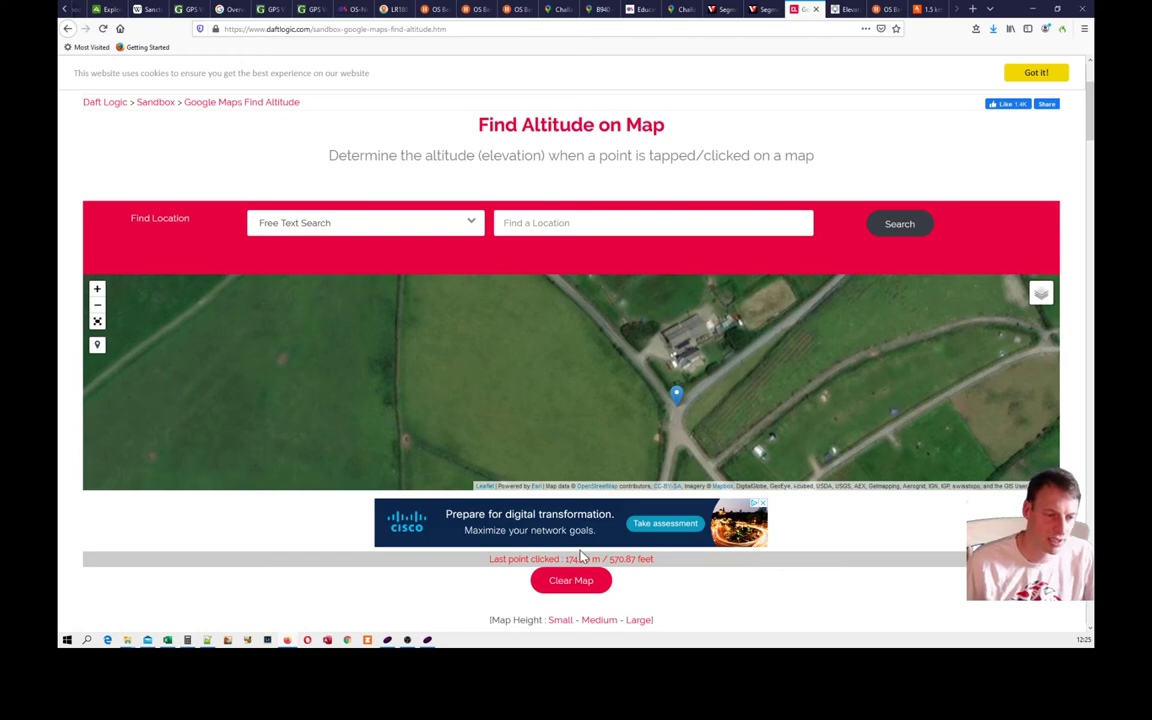
left_click_drag(610, 346, 658, 399)
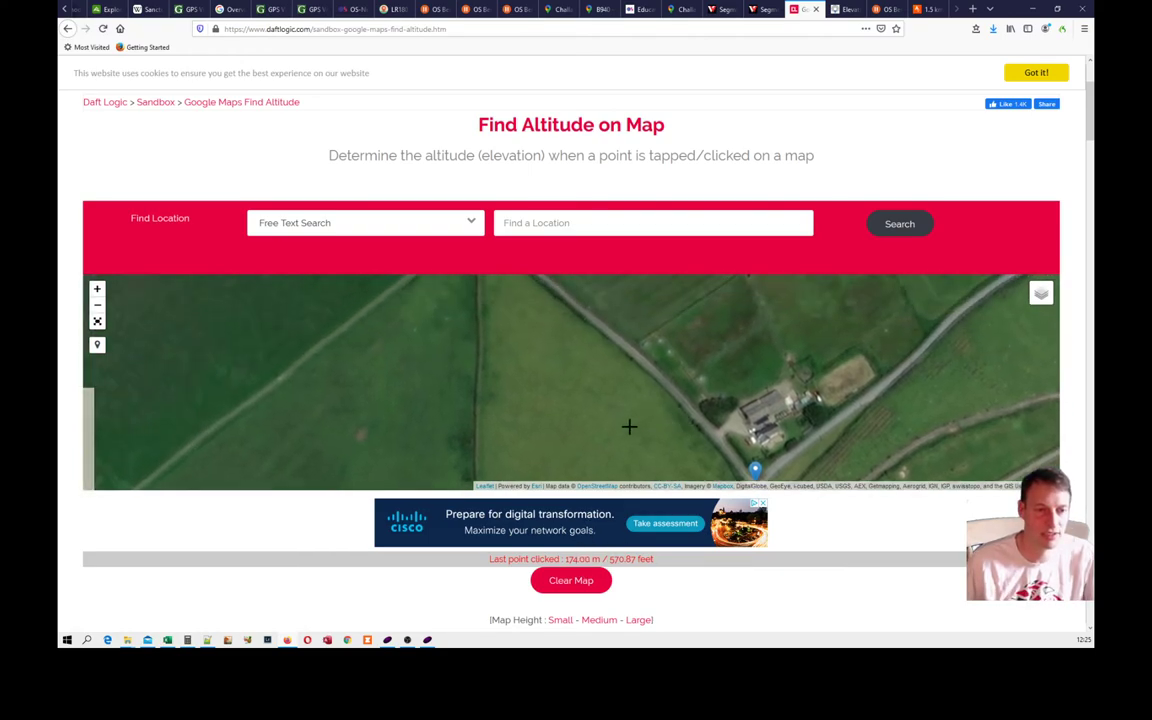
scroll(627, 427, "down", 2)
left_click_drag(538, 352, 568, 378)
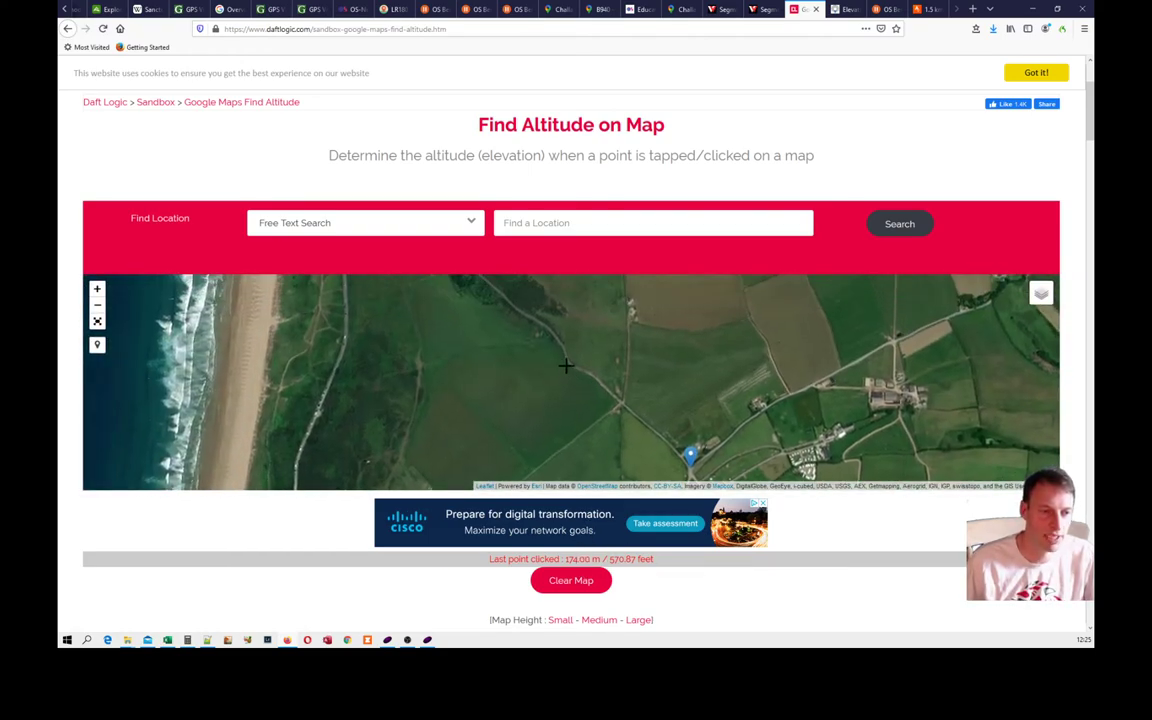
left_click(569, 365)
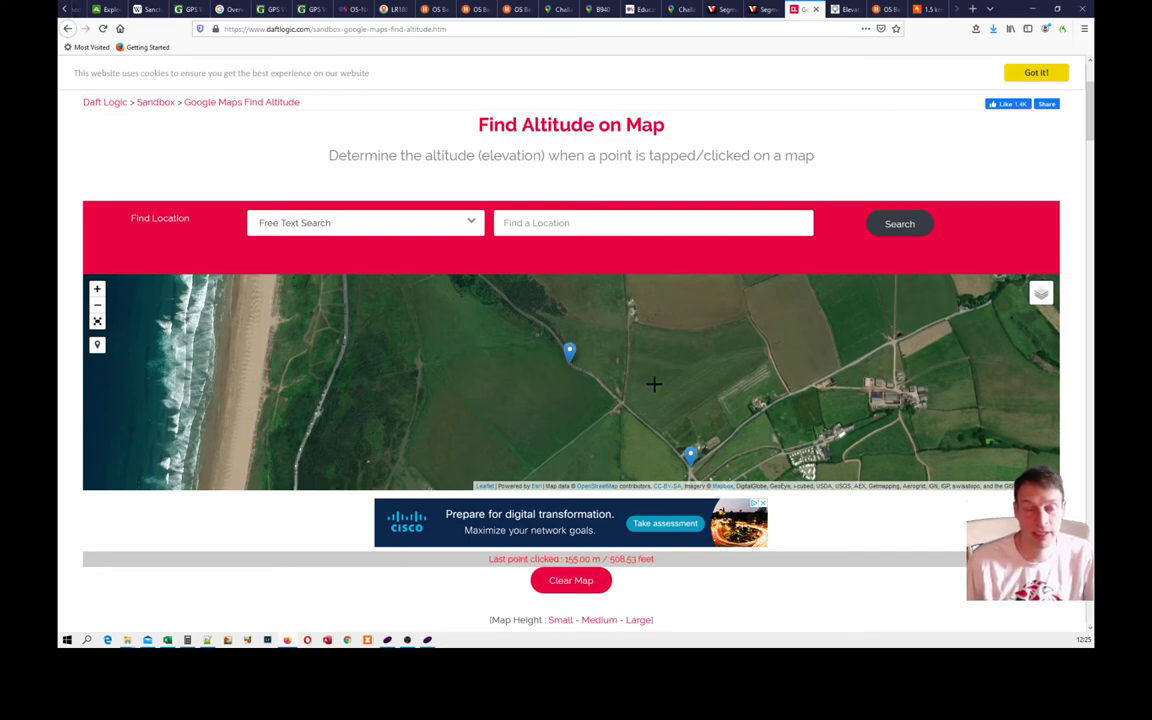
Drop a string of altitude markers down the lane until the last point reads 175.00 m
left_click_drag(645, 386, 623, 356)
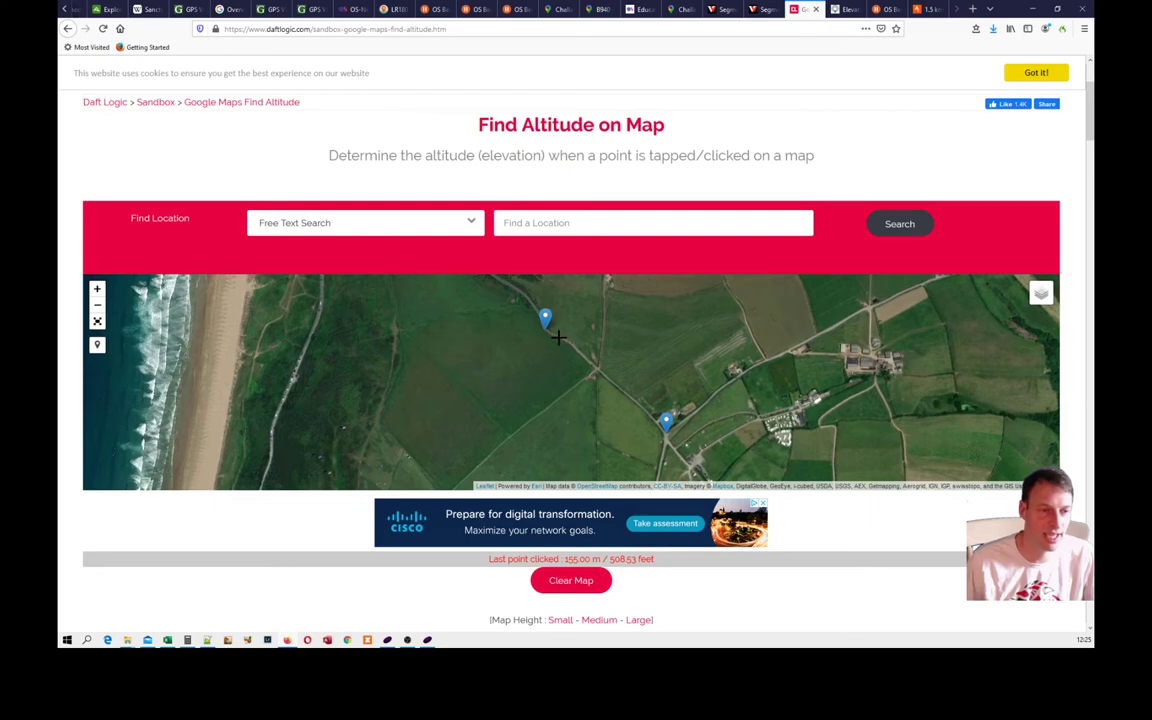
left_click(557, 335)
left_click(568, 342)
left_click(579, 353)
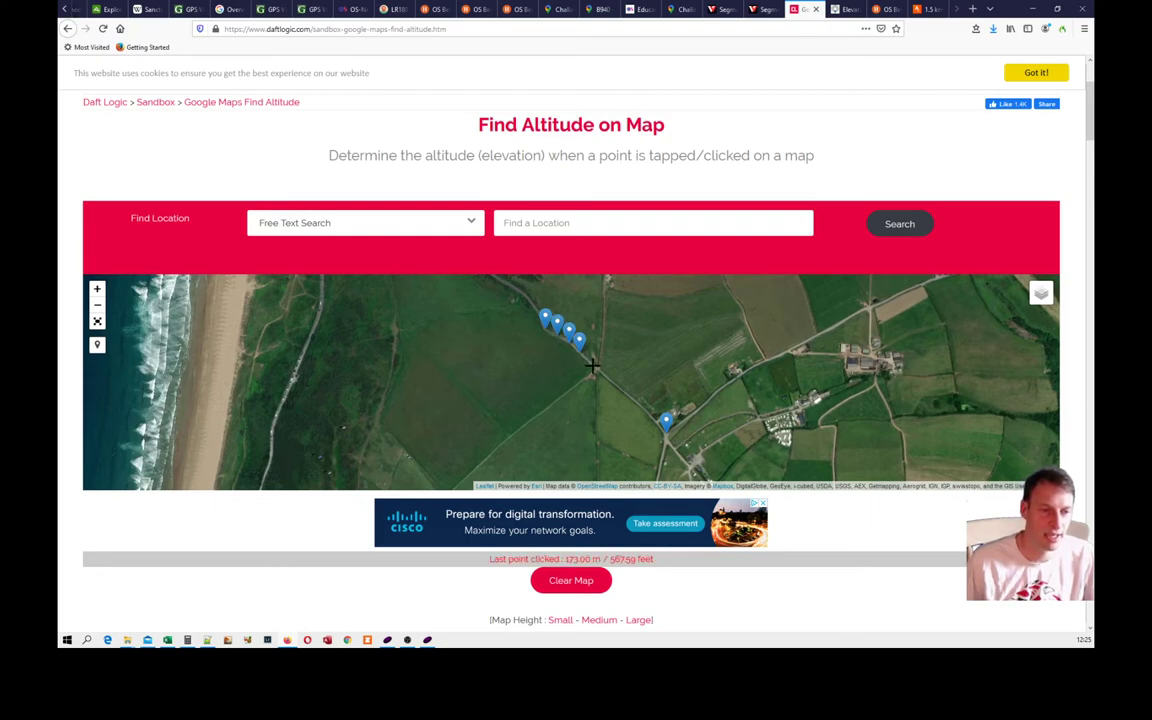
left_click(592, 365)
left_click(604, 377)
left_click(617, 386)
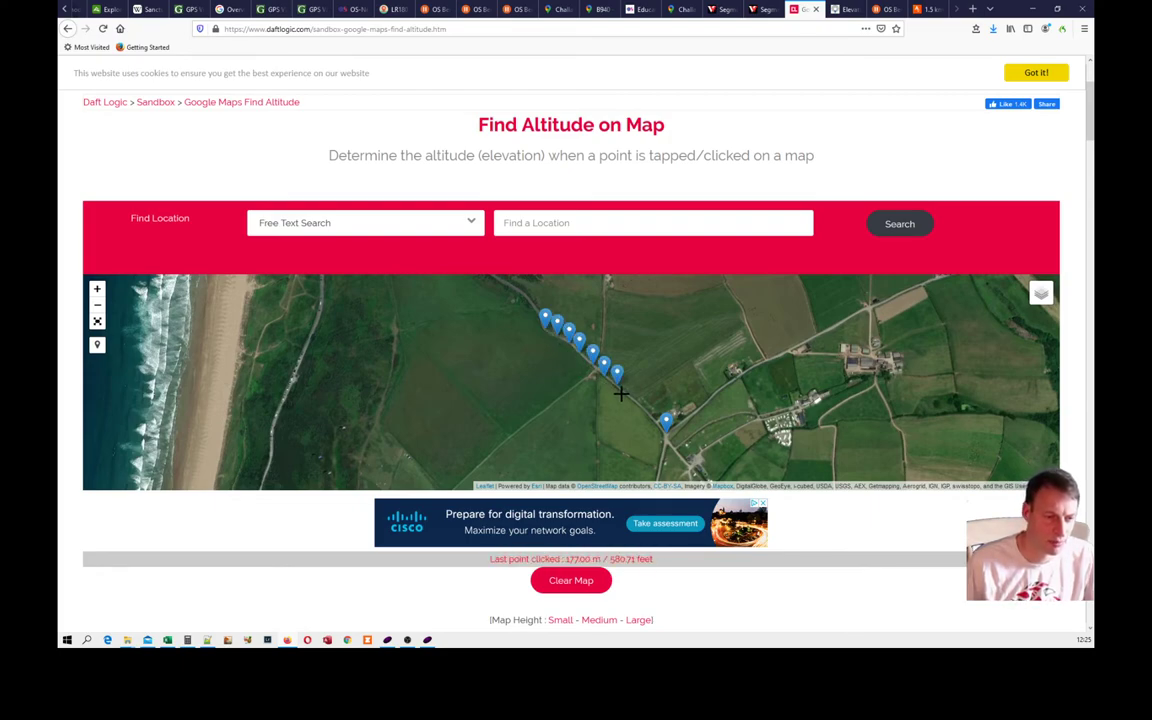
left_click(625, 395)
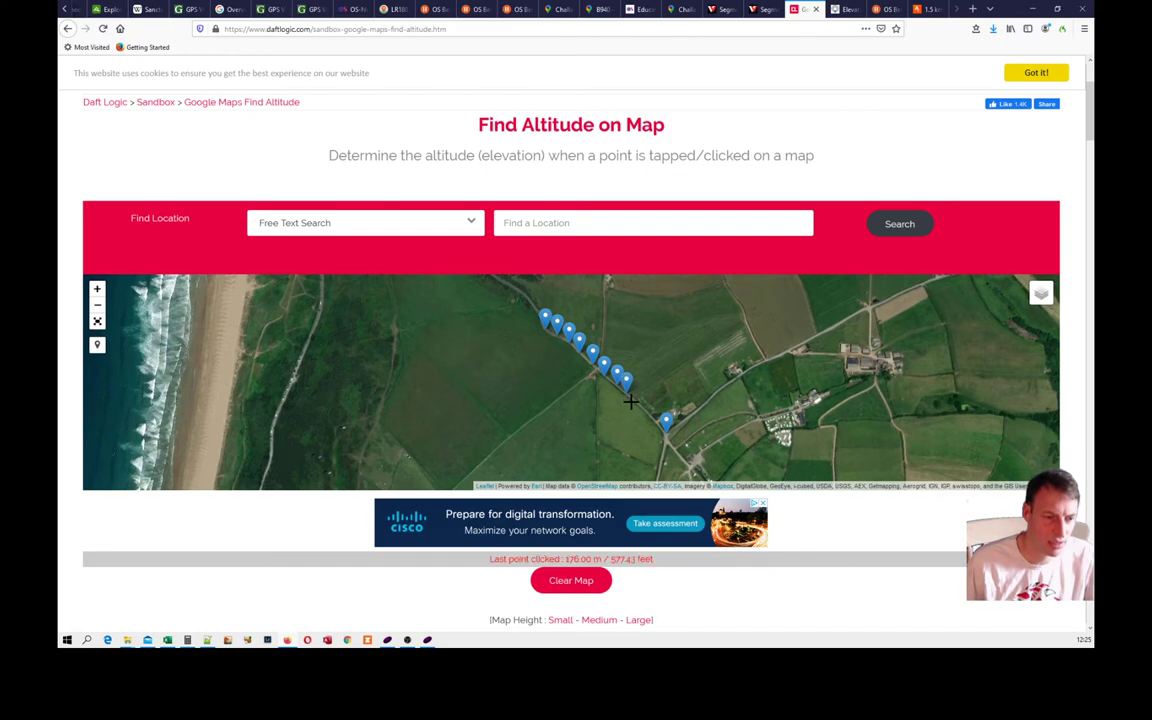
left_click(633, 401)
left_click(639, 408)
left_click(648, 416)
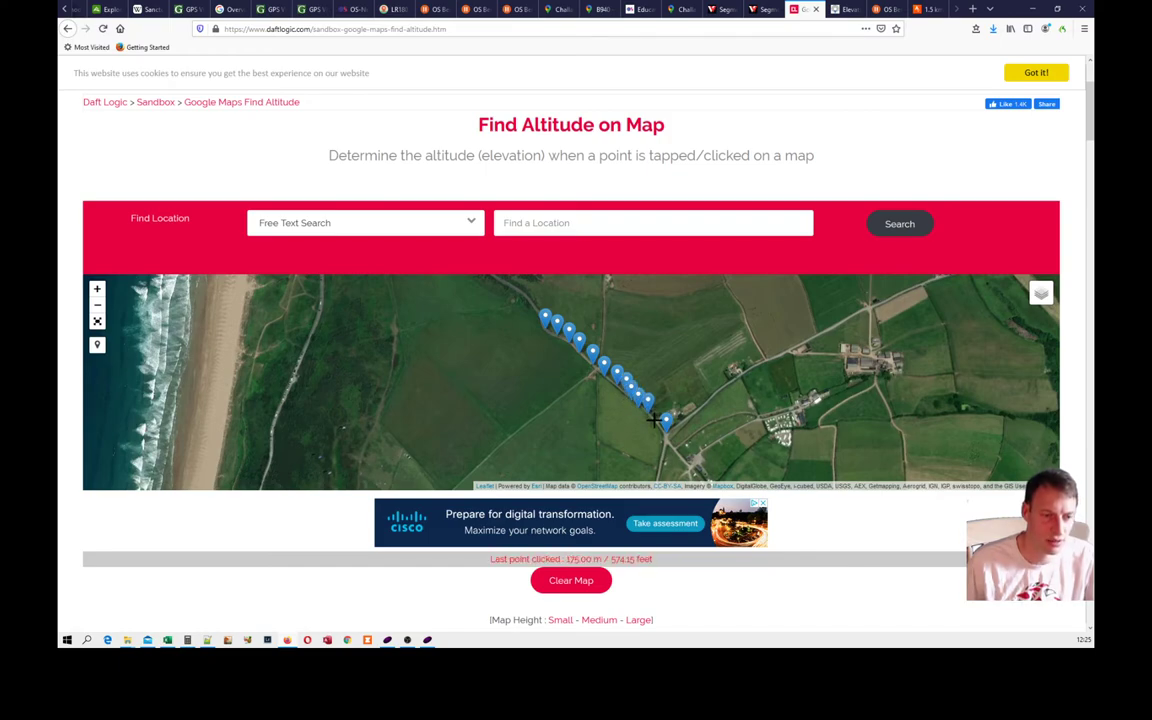
left_click(656, 418)
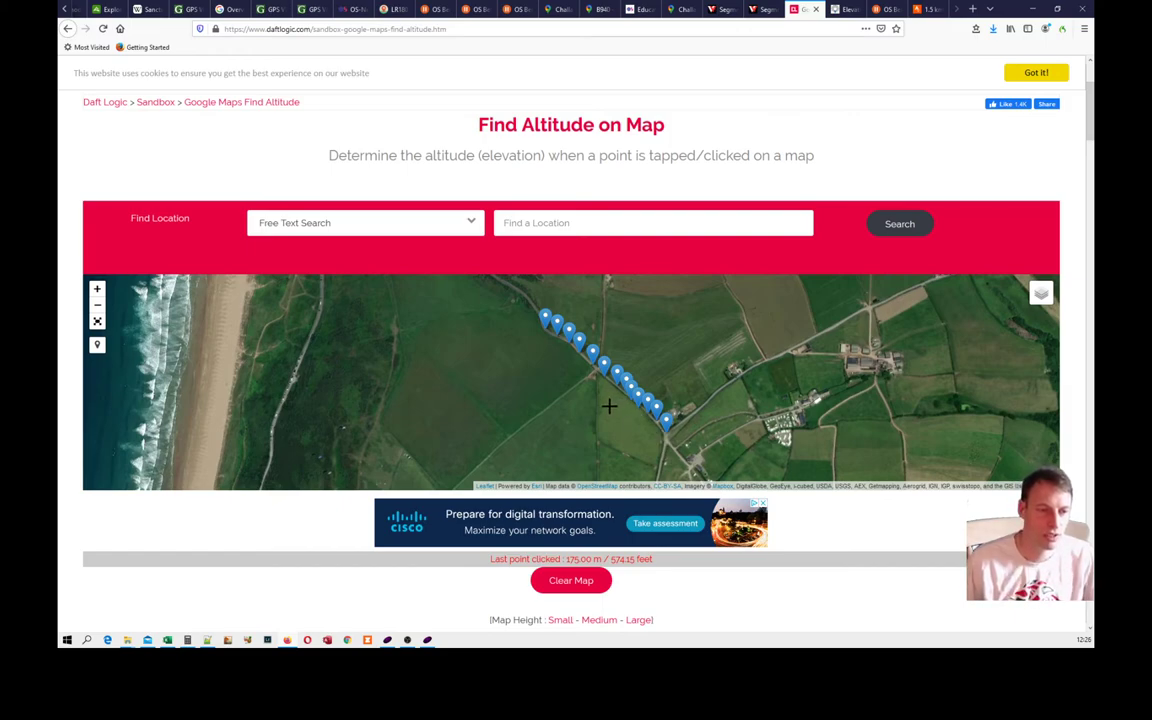
left_click_drag(600, 423, 648, 413)
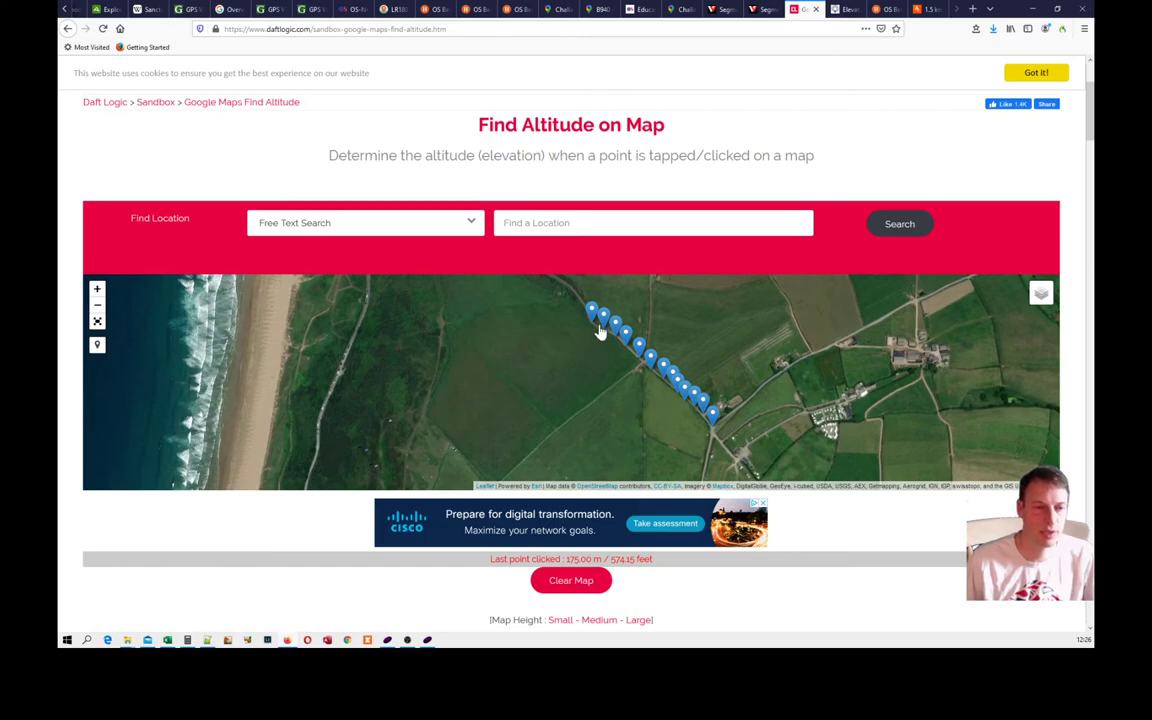
Move forward along Challacombe Hill in Street View, past the signpost
left_click(564, 11)
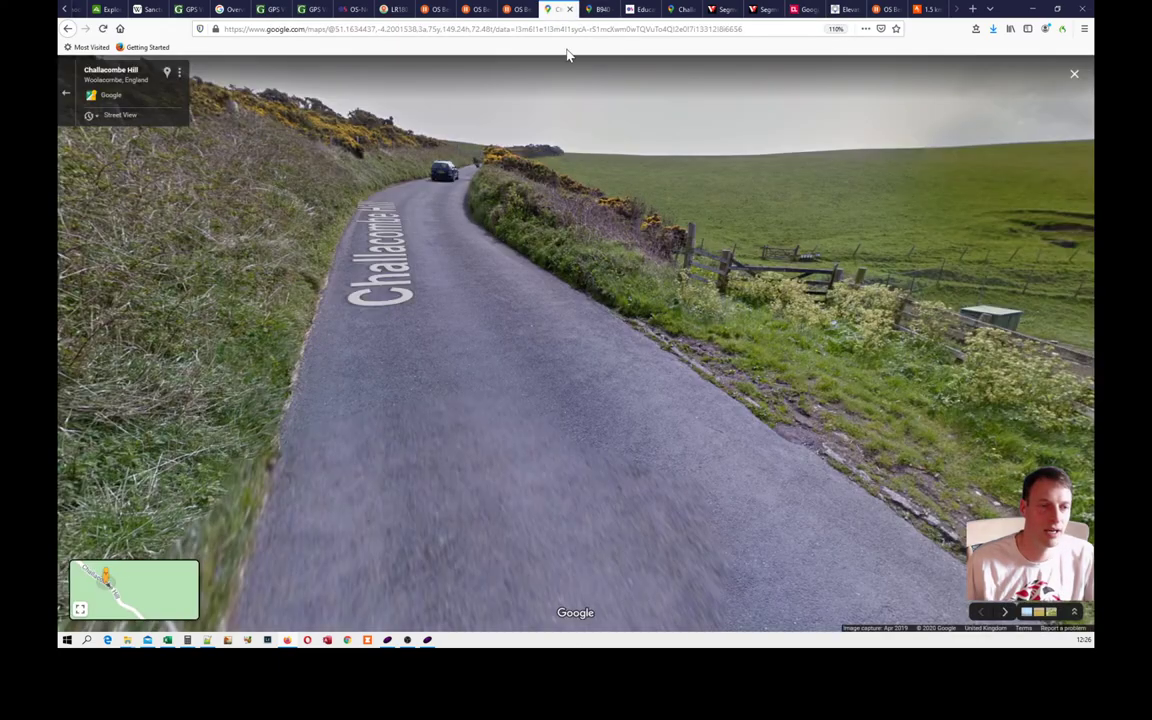
left_click_drag(481, 226, 805, 309)
left_click(407, 253)
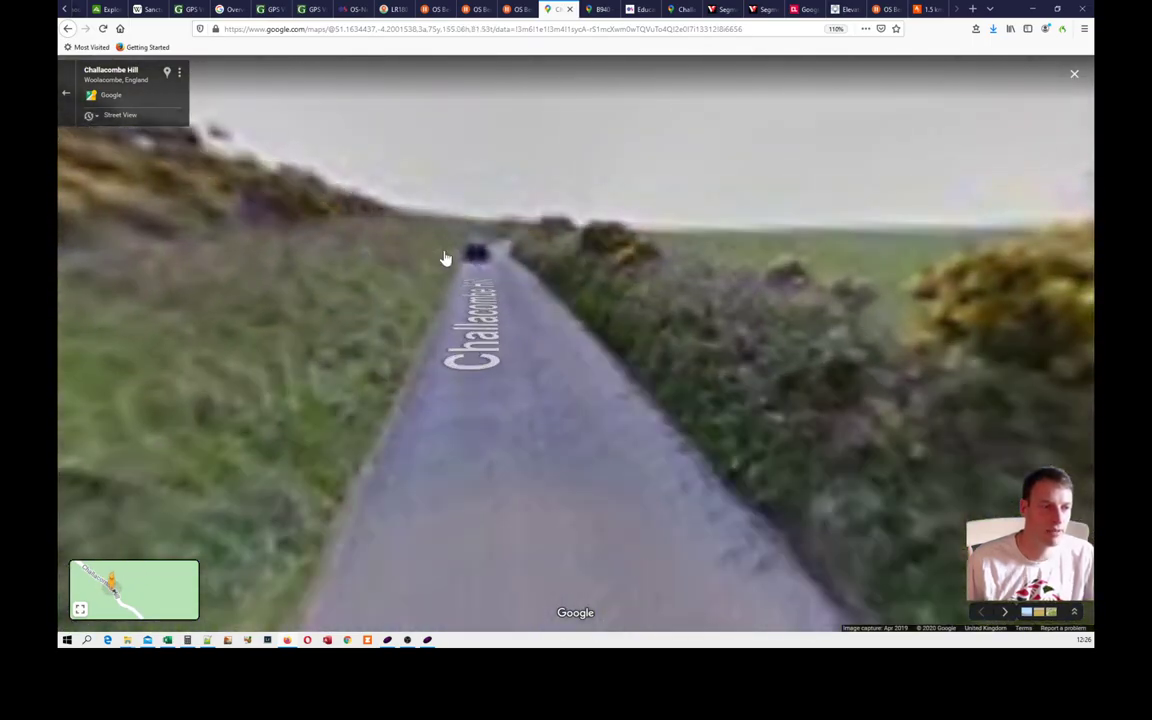
left_click(476, 257)
left_click(575, 263)
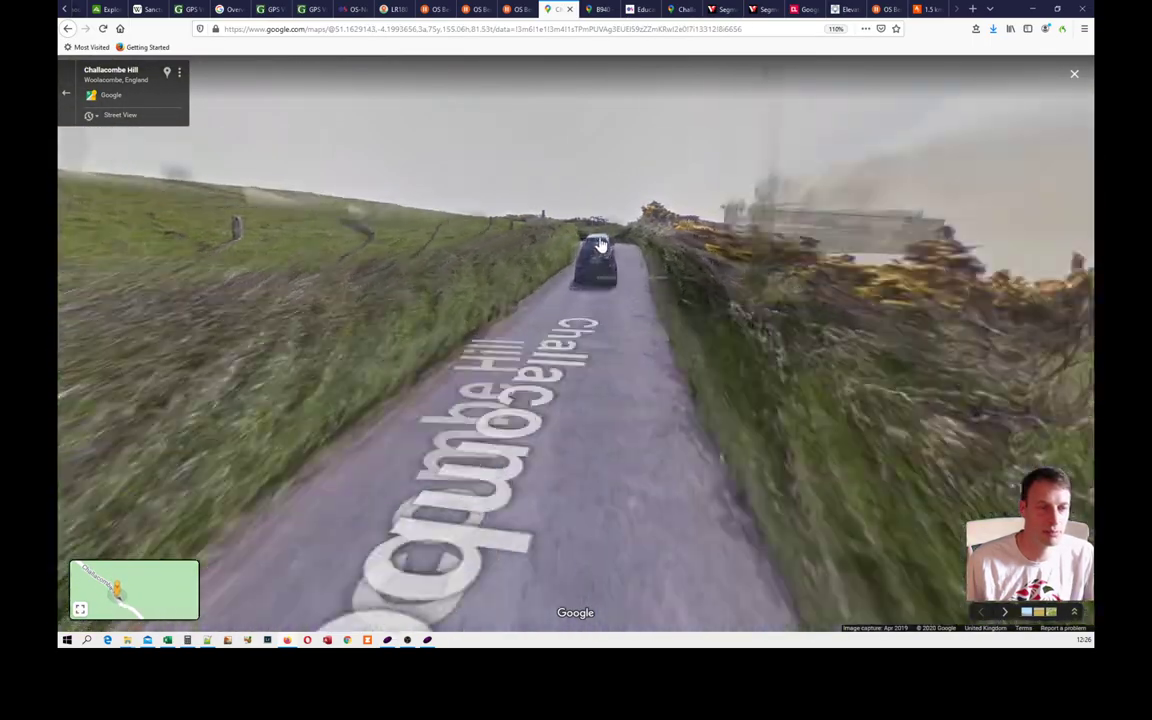
left_click(577, 260)
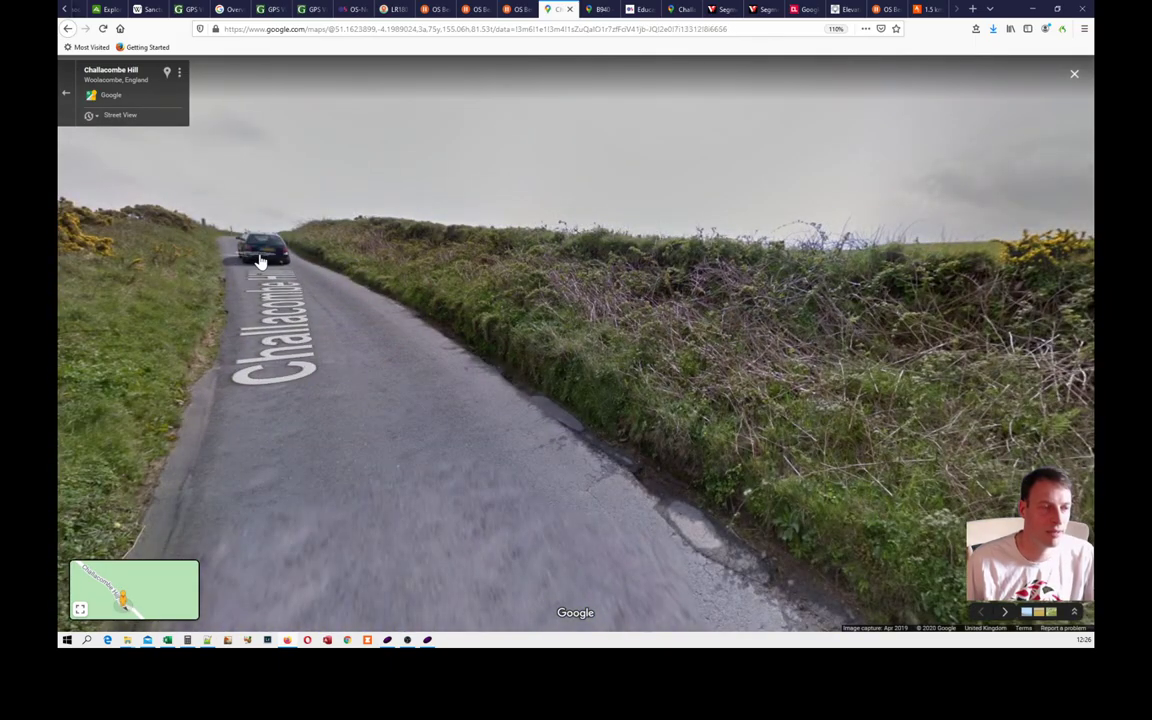
left_click(260, 259)
left_click(238, 268)
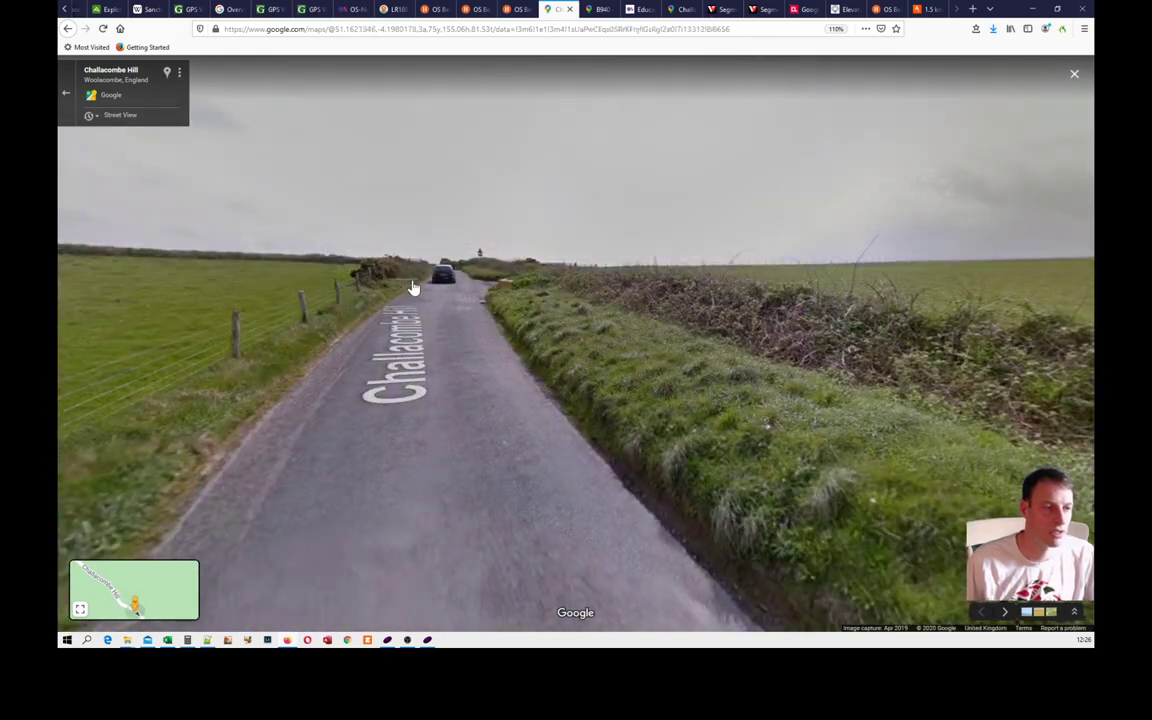
left_click(445, 290)
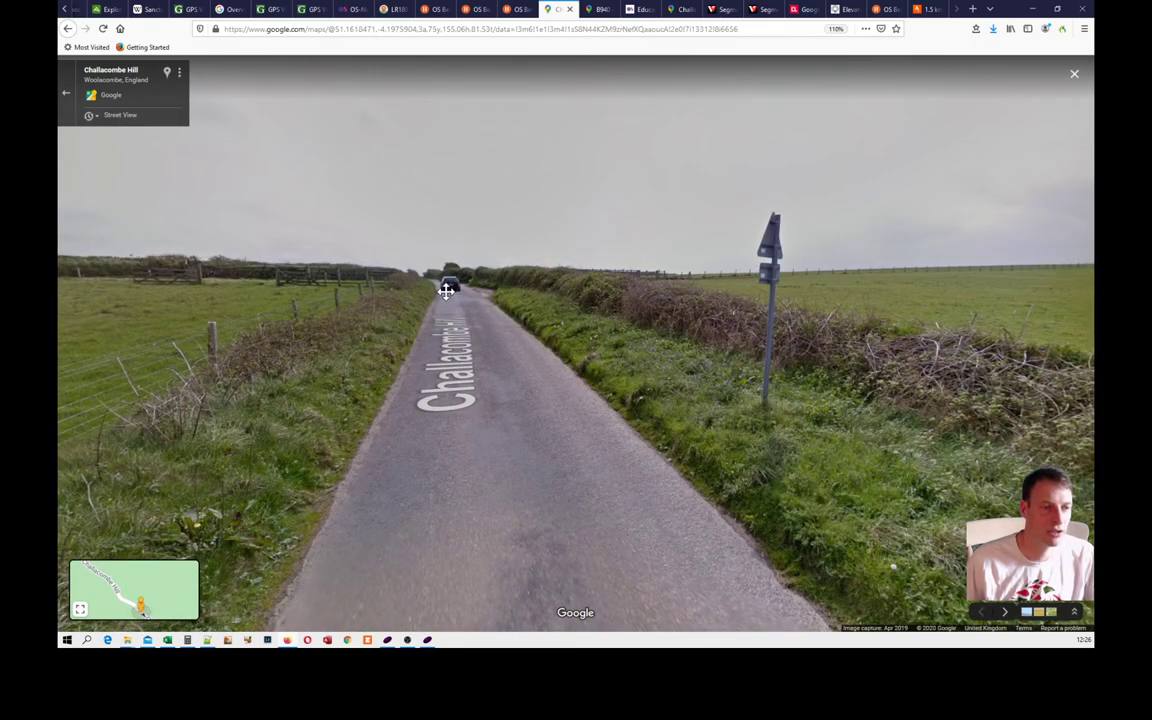
left_click(446, 289)
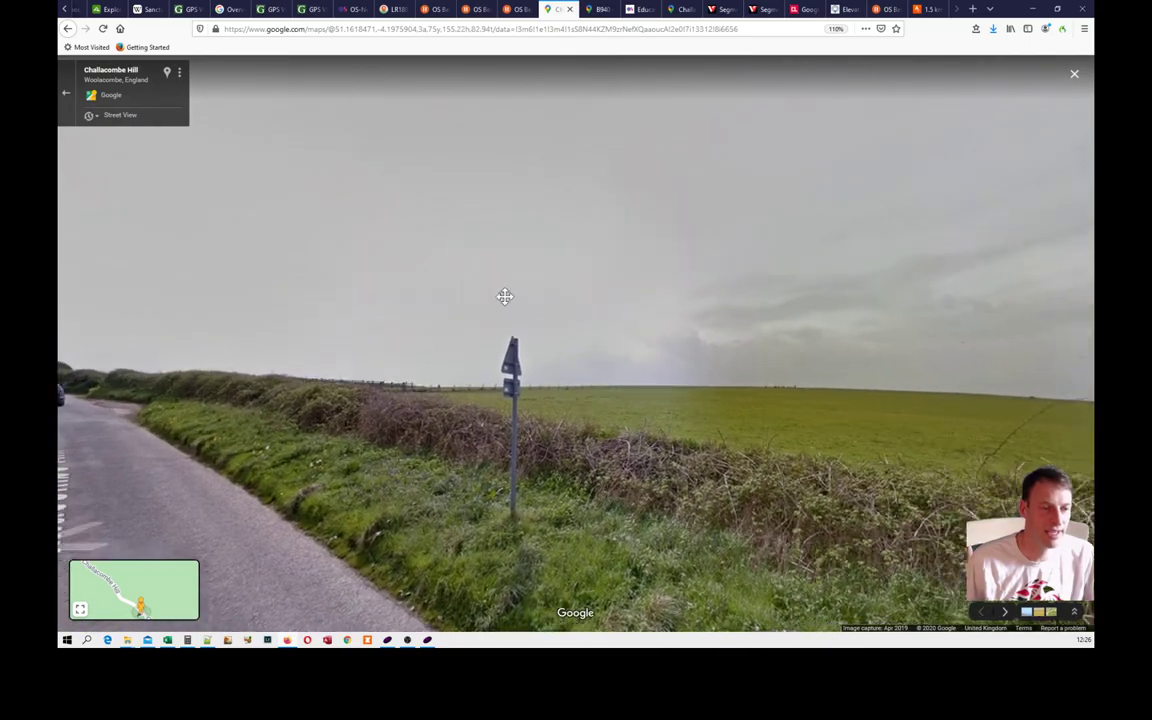
left_click(505, 296)
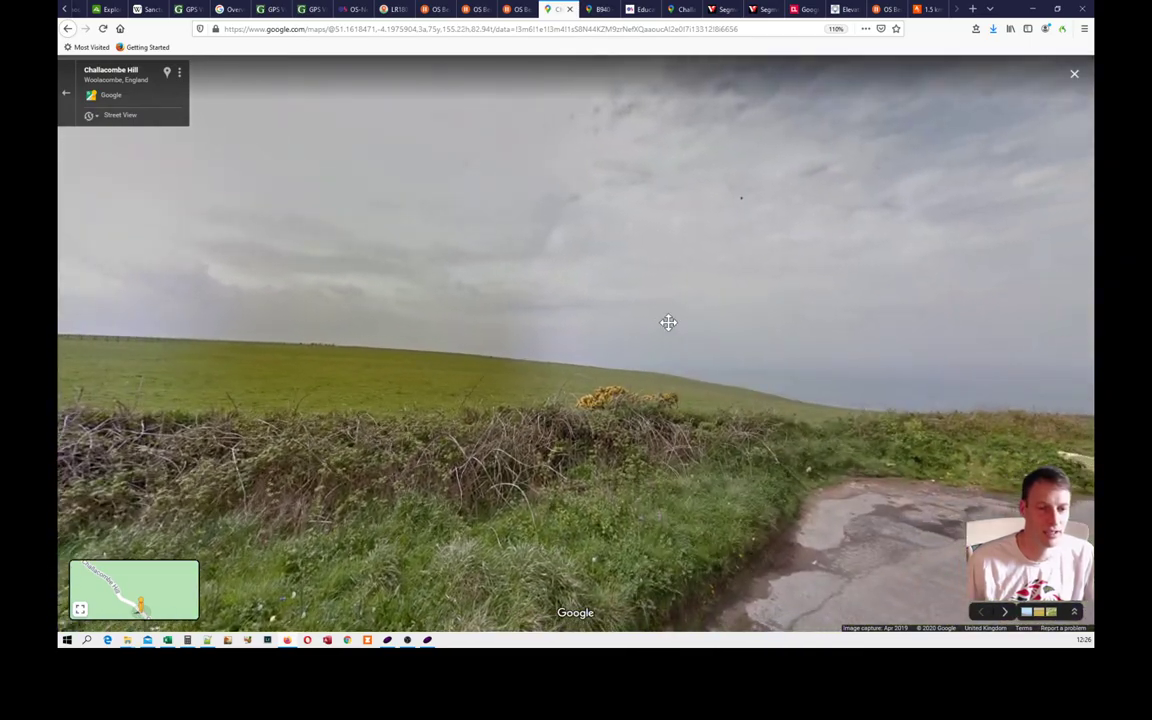
Look back and continue up Challacombe Hill toward the telegraph pole
left_click_drag(264, 294, 962, 129)
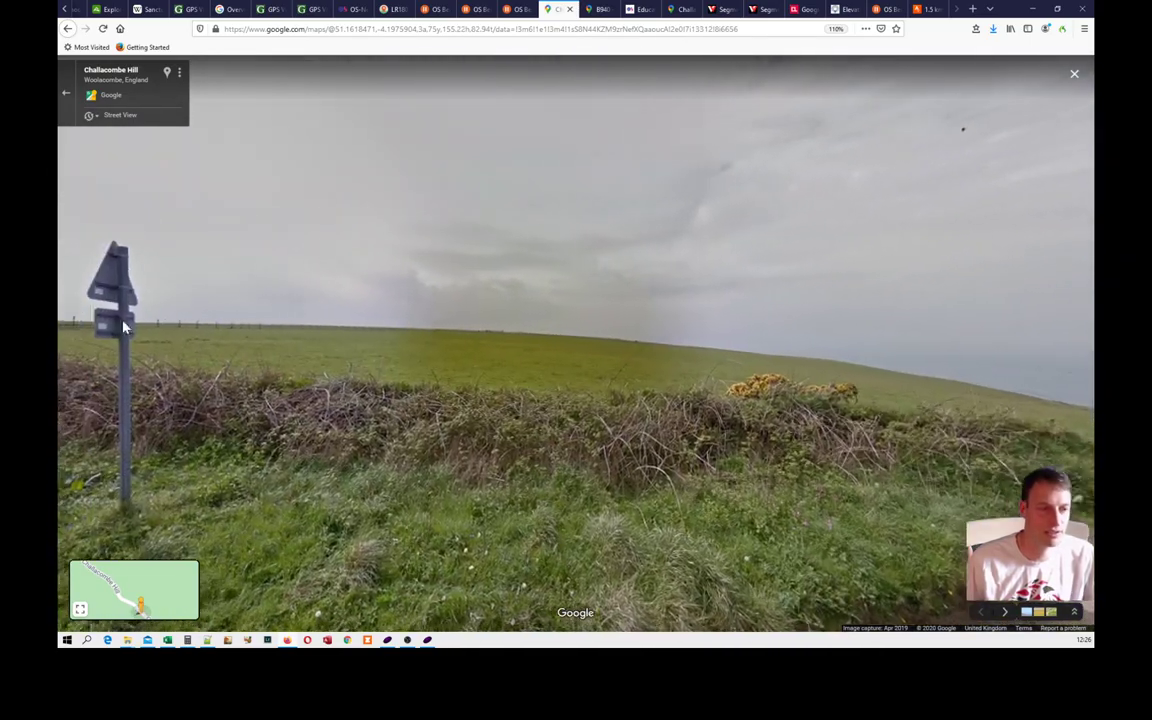
left_click_drag(338, 273, 420, 333)
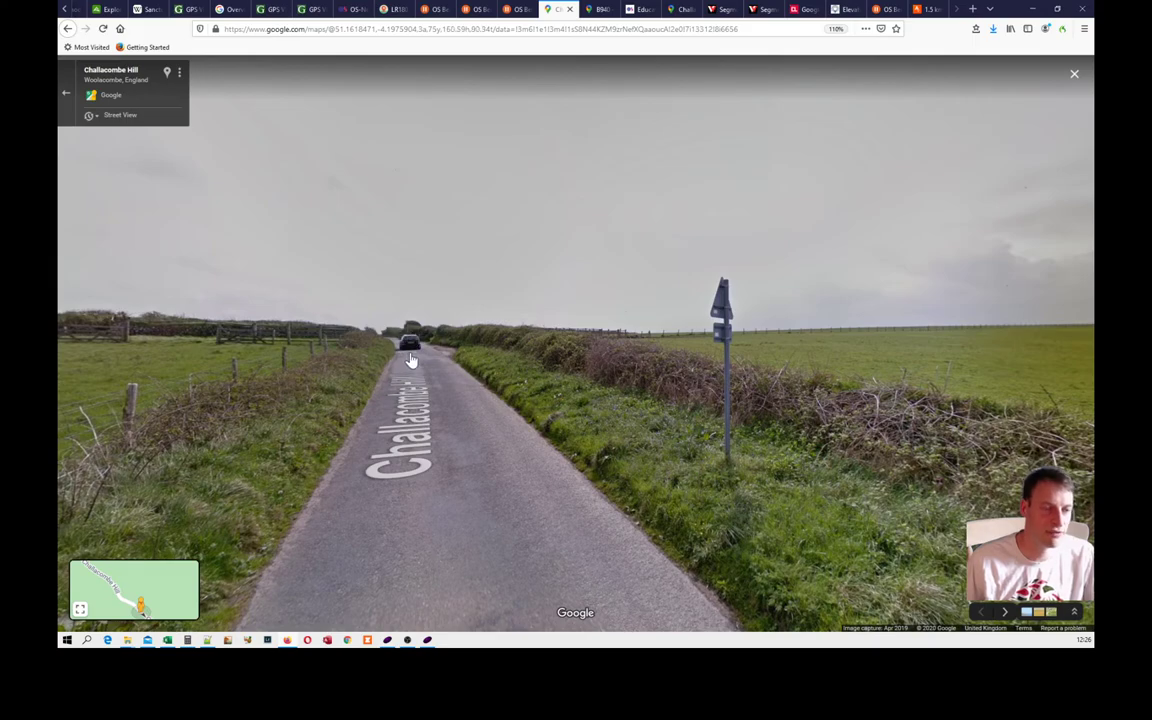
left_click(410, 360)
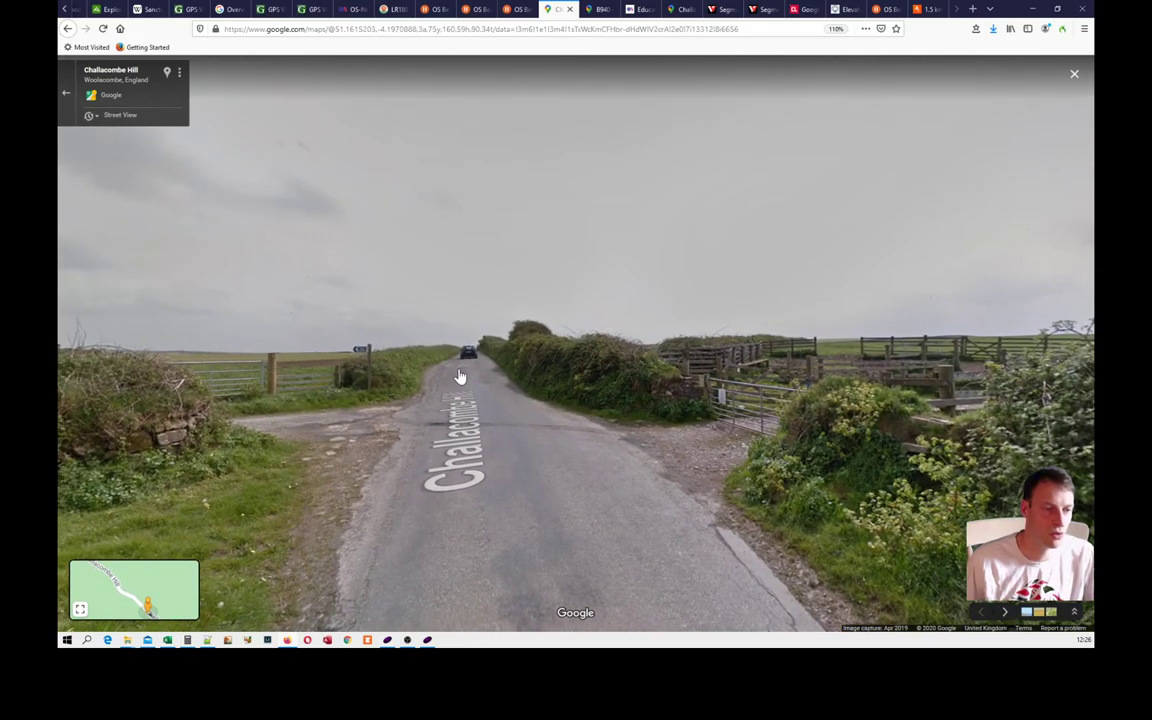
left_click(462, 378)
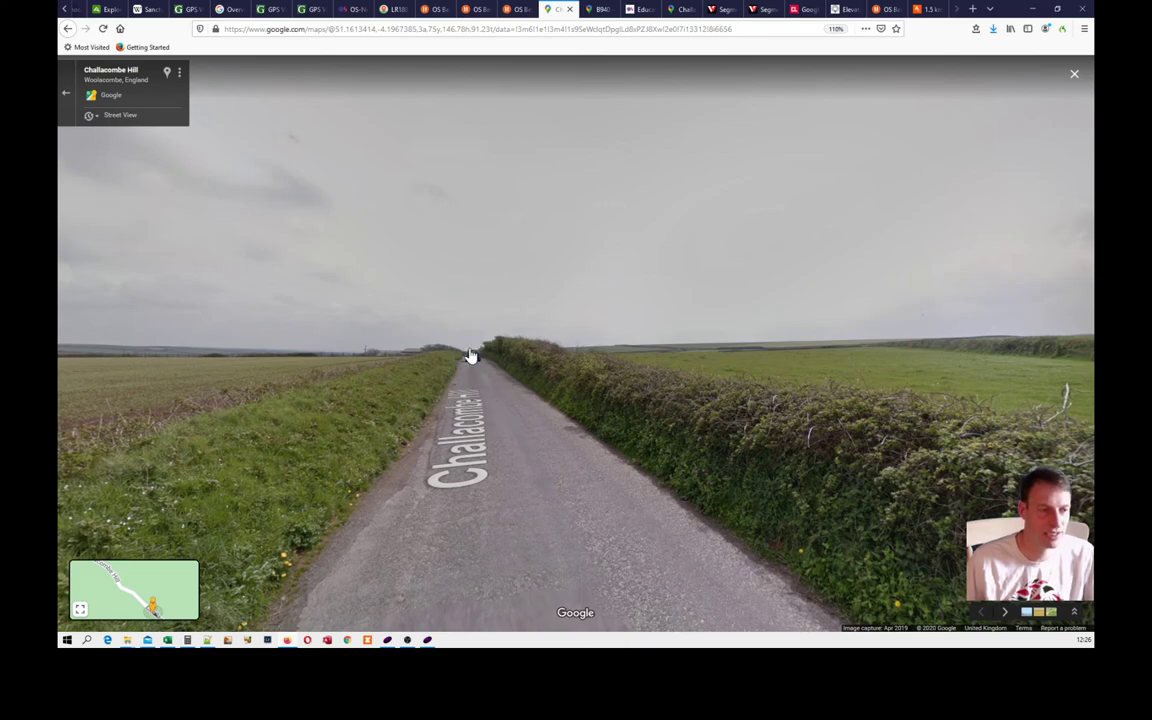
left_click(470, 358)
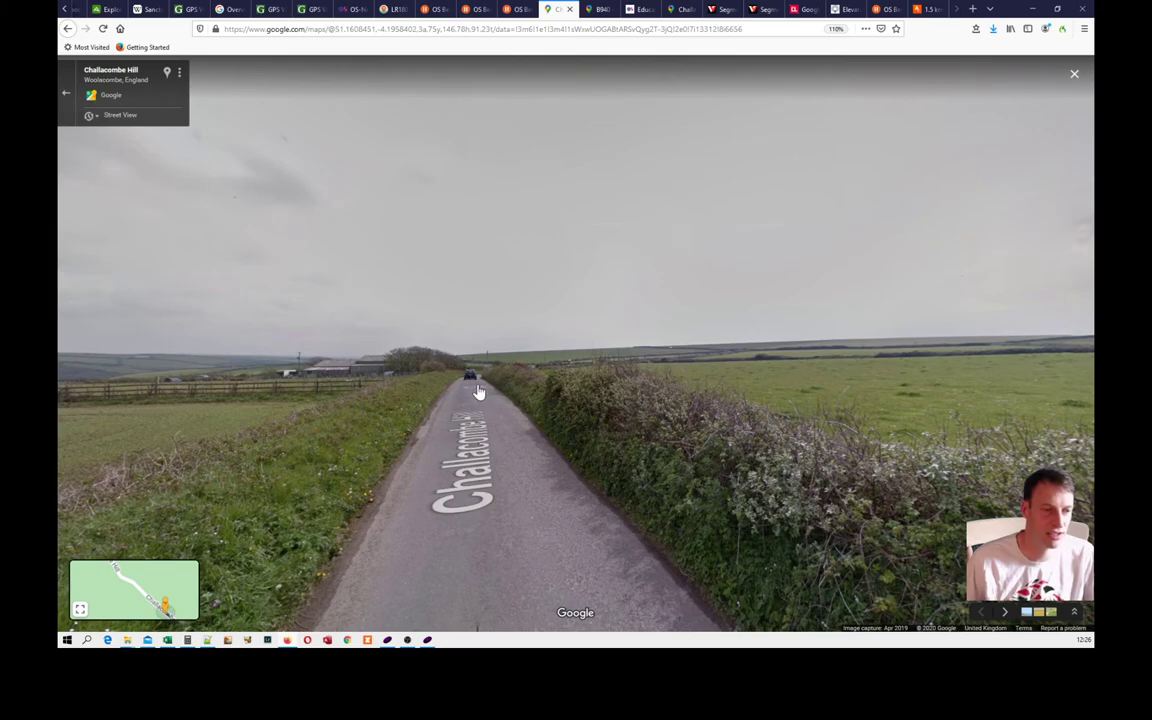
left_click(479, 387)
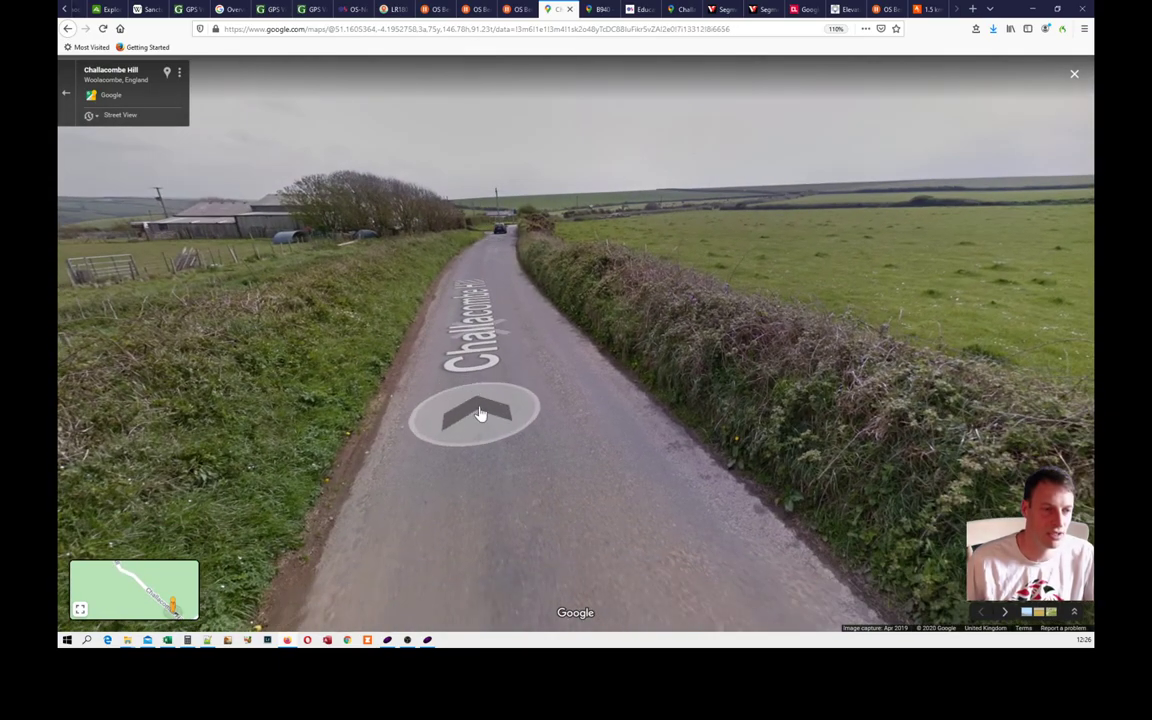
left_click_drag(479, 413, 429, 432)
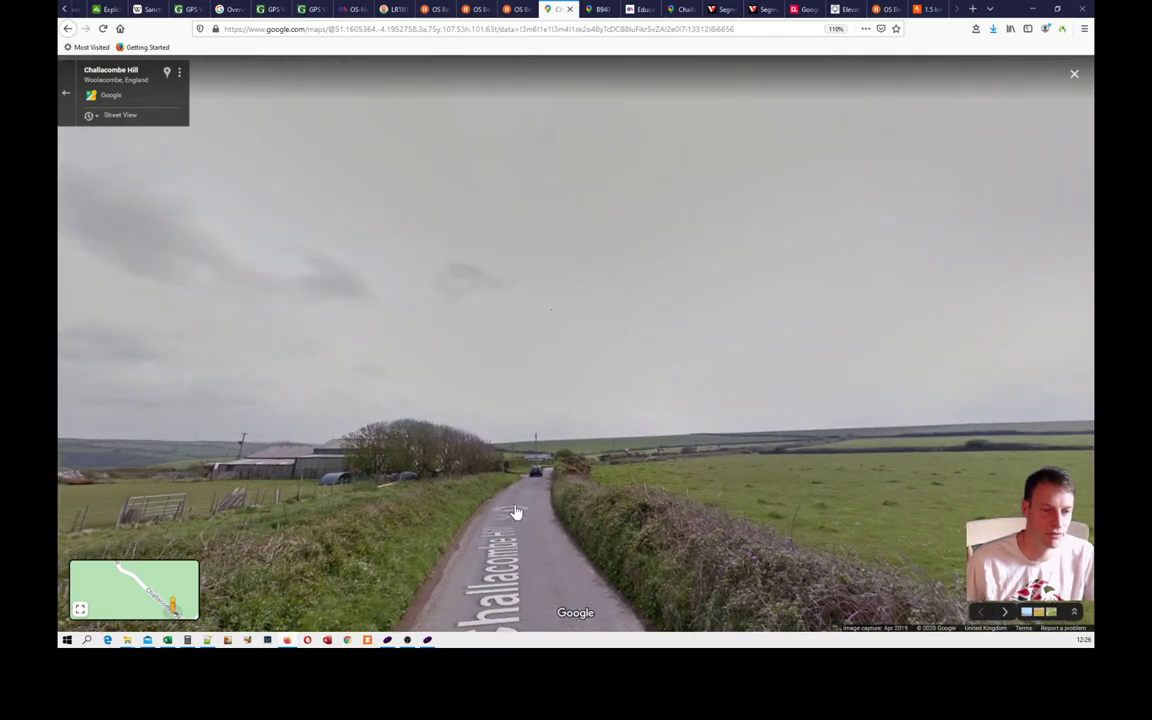
left_click(538, 487)
left_click(580, 505)
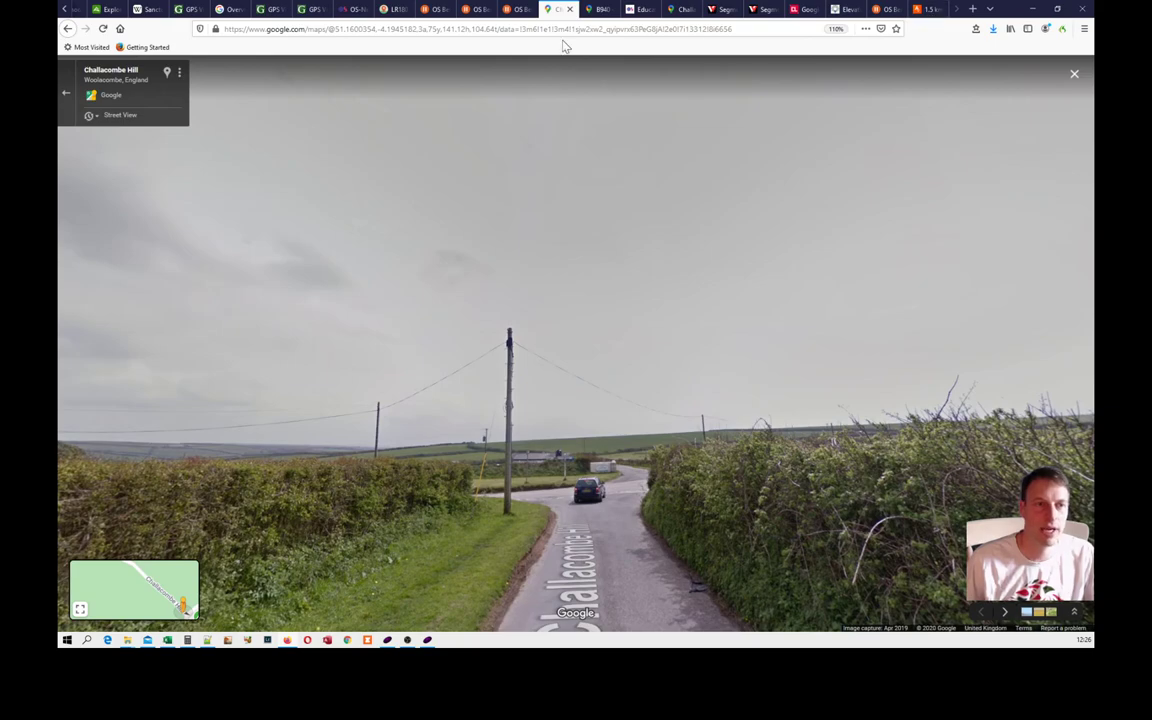
Zoom the OS Benchmark map out from Cornwall and Devon to the Midlands and London
left_click(515, 10)
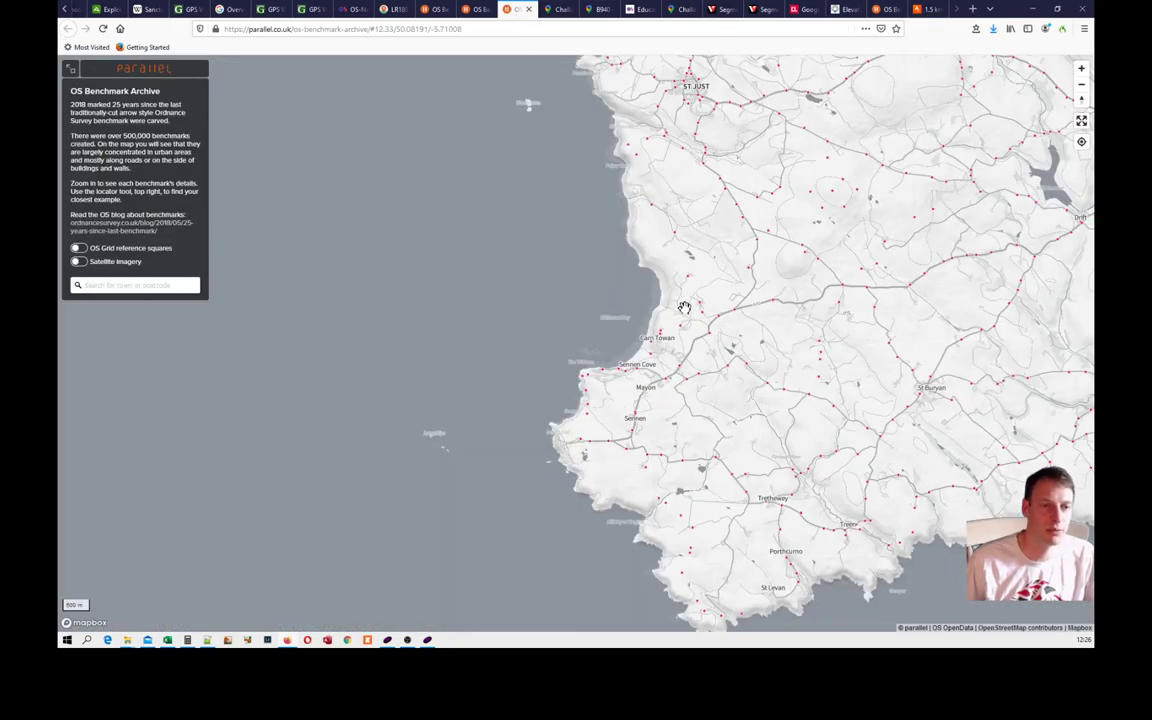
scroll(695, 312, "up", 3)
scroll(695, 312, "down", 5)
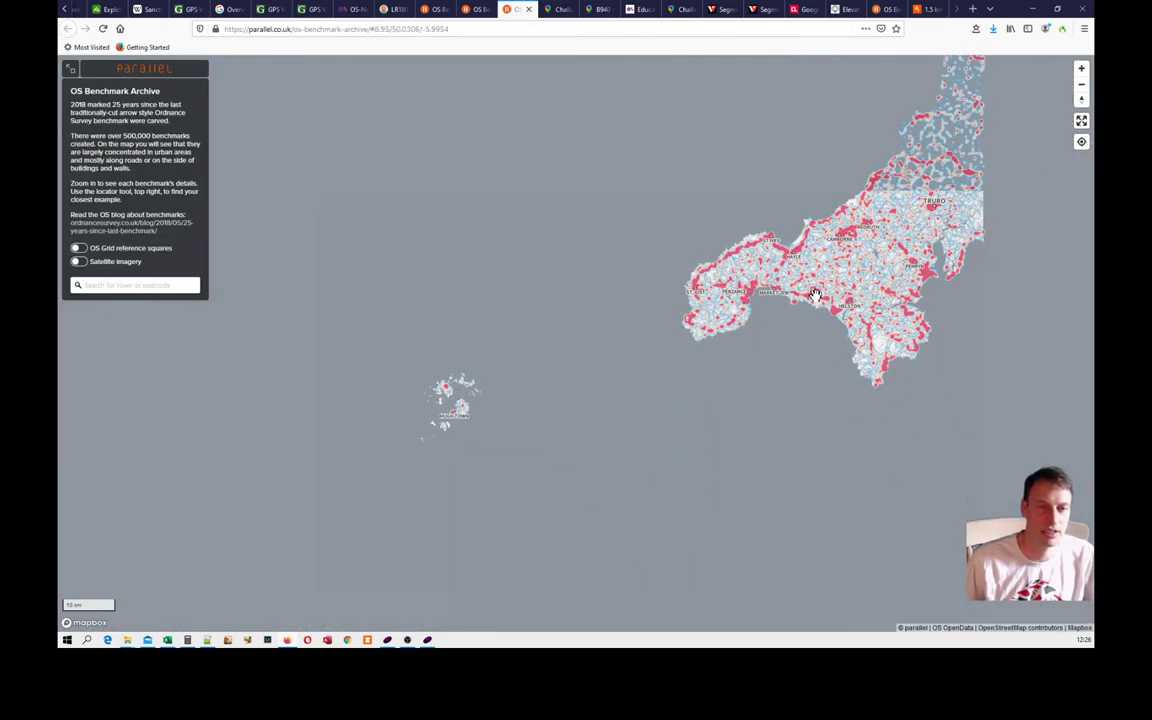
scroll(820, 285, "down", 2)
left_click_drag(866, 229, 727, 380)
scroll(700, 370, "down", 3)
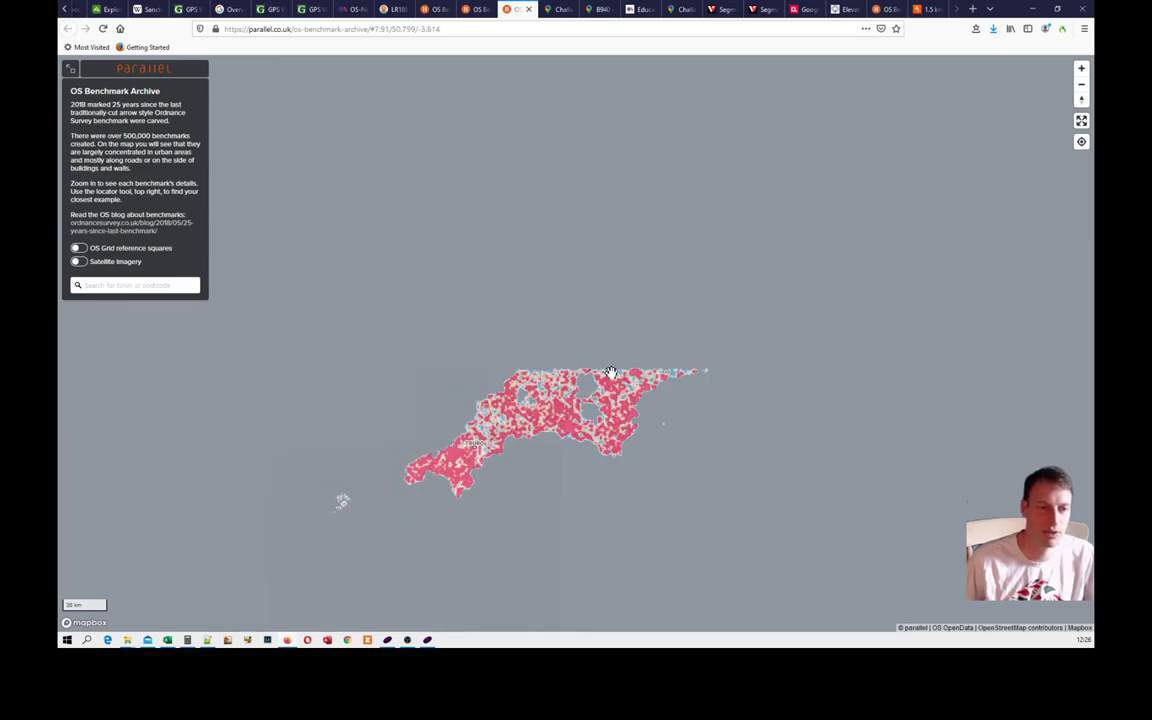
left_click_drag(856, 191, 650, 315)
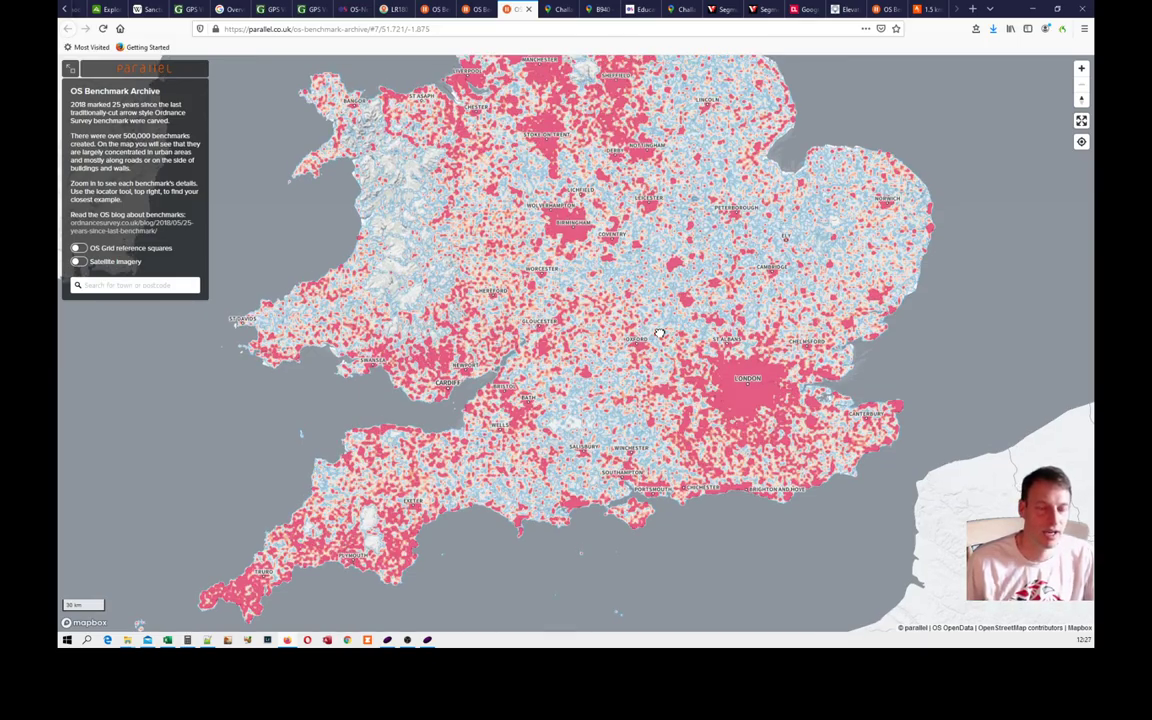
Pan north across Wales and northern England to Edinburgh and Glasgow
left_click_drag(588, 285, 600, 395)
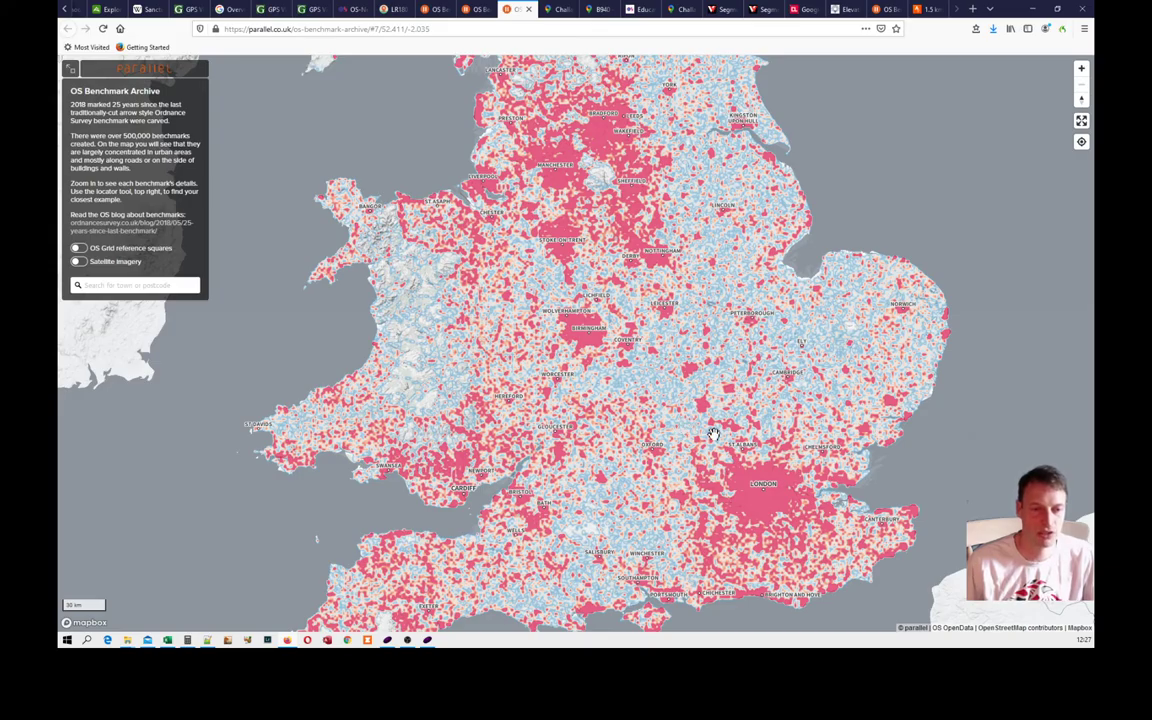
left_click_drag(713, 437, 813, 341)
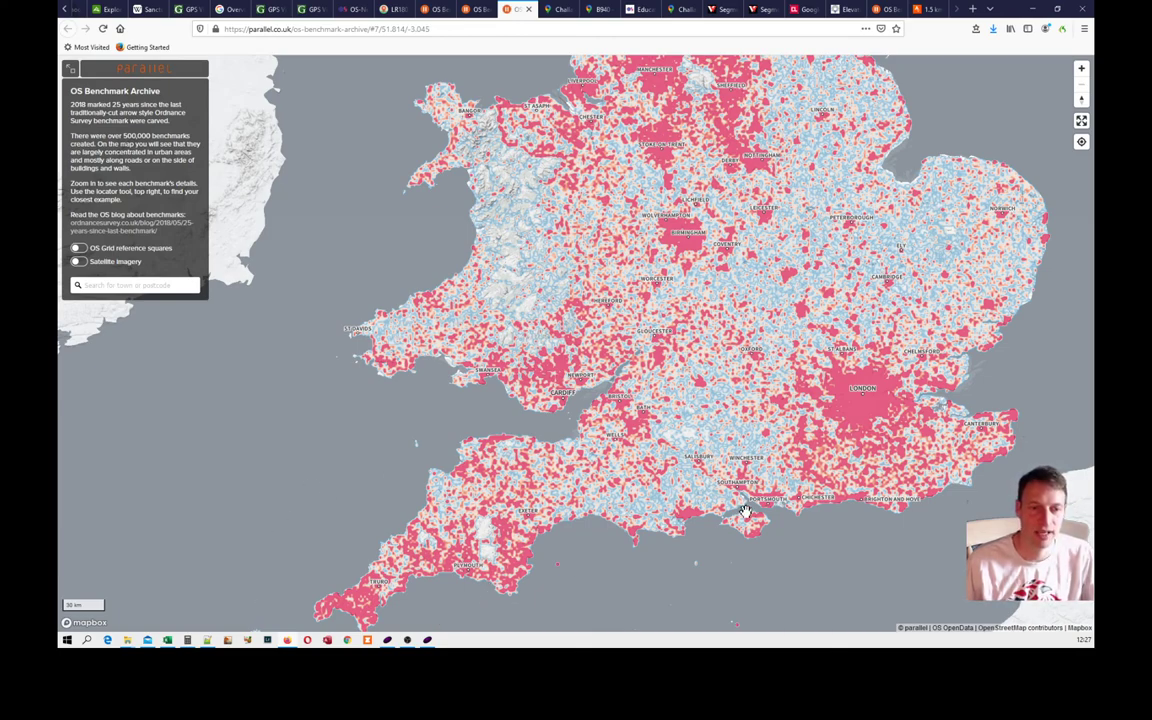
left_click_drag(750, 222, 733, 395)
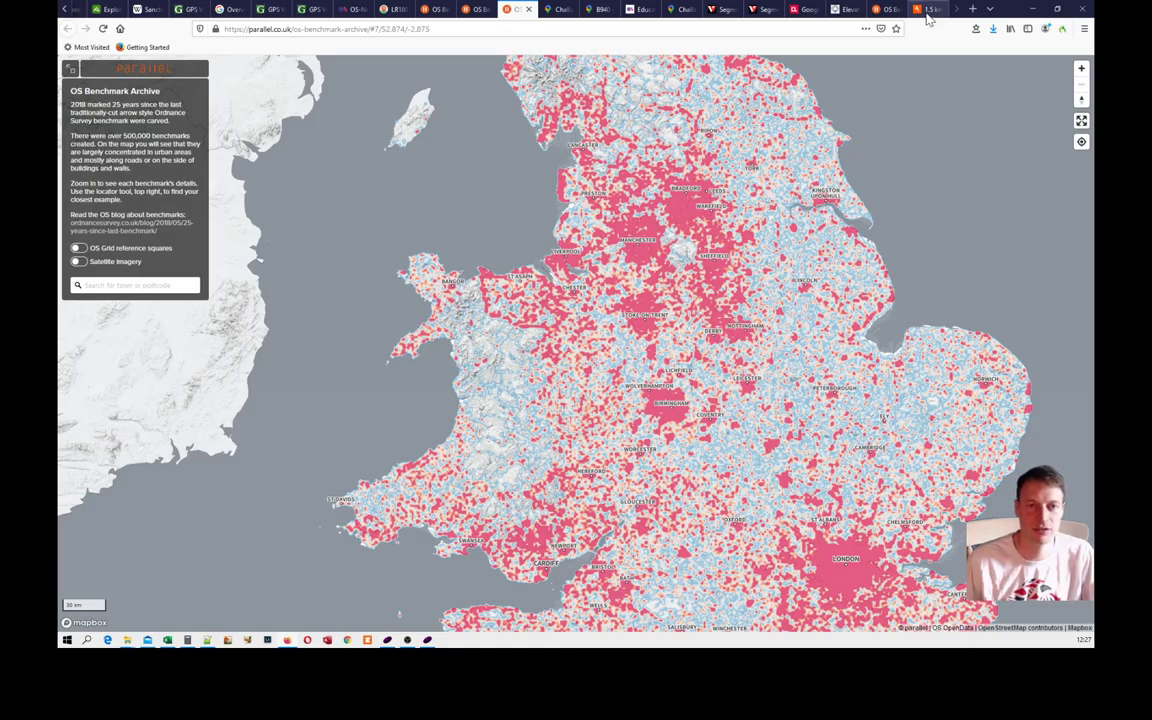
left_click_drag(648, 253, 598, 330)
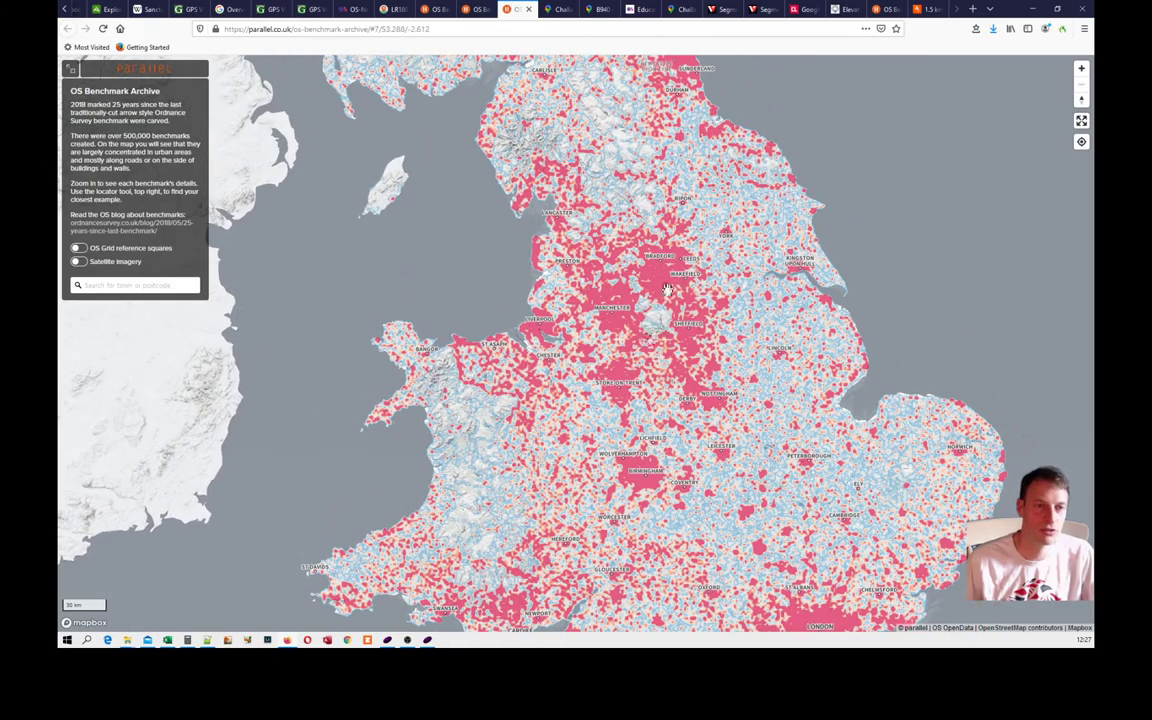
left_click_drag(592, 141, 669, 296)
left_click_drag(600, 88, 611, 213)
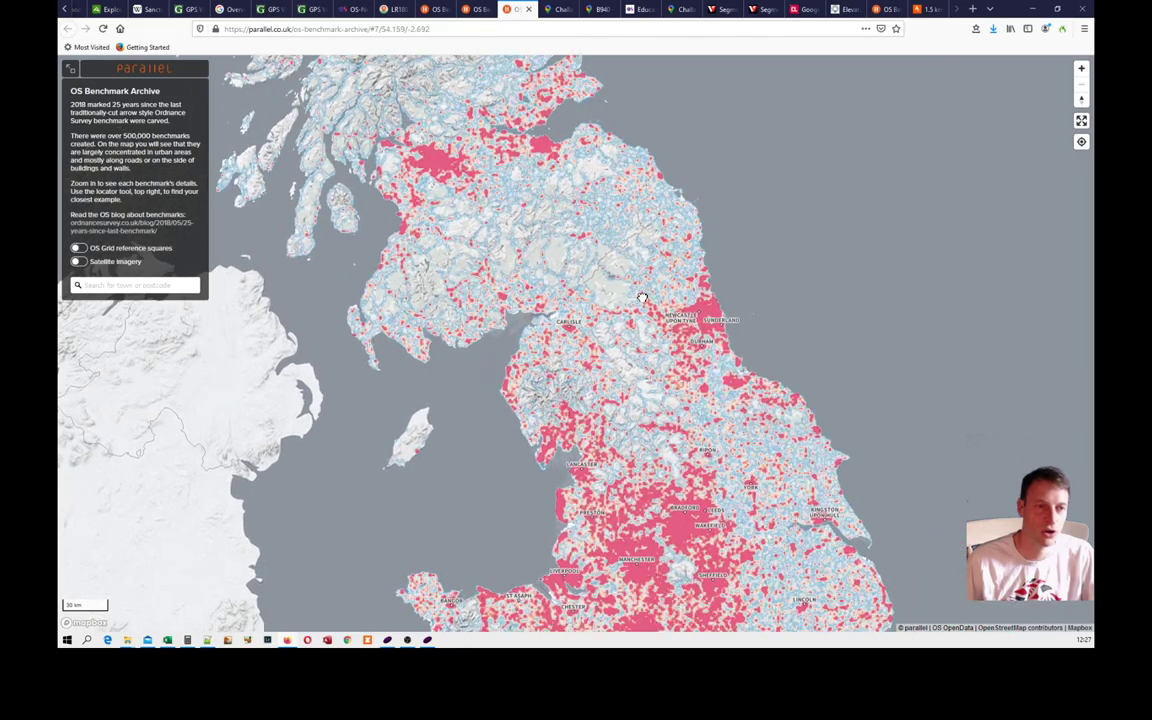